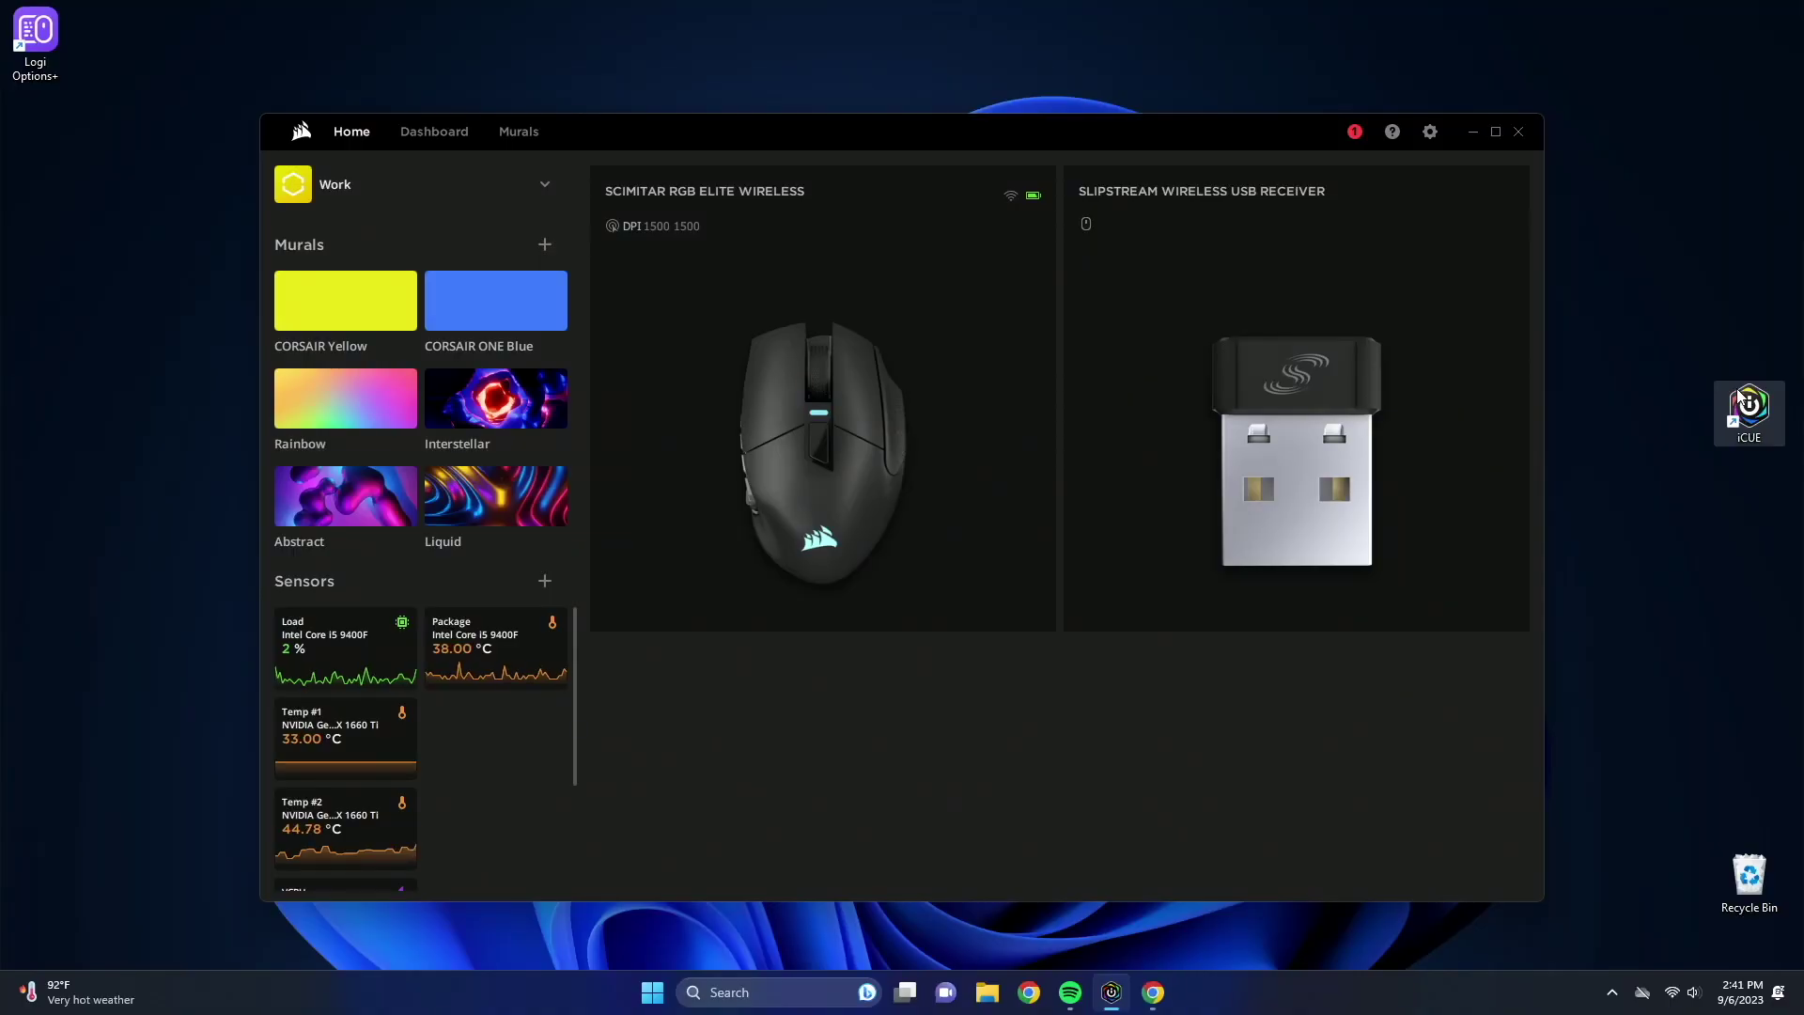
Bring iCUE forward and go to the USB receiver's Connections page.
left_click_drag(1737, 398, 1740, 378)
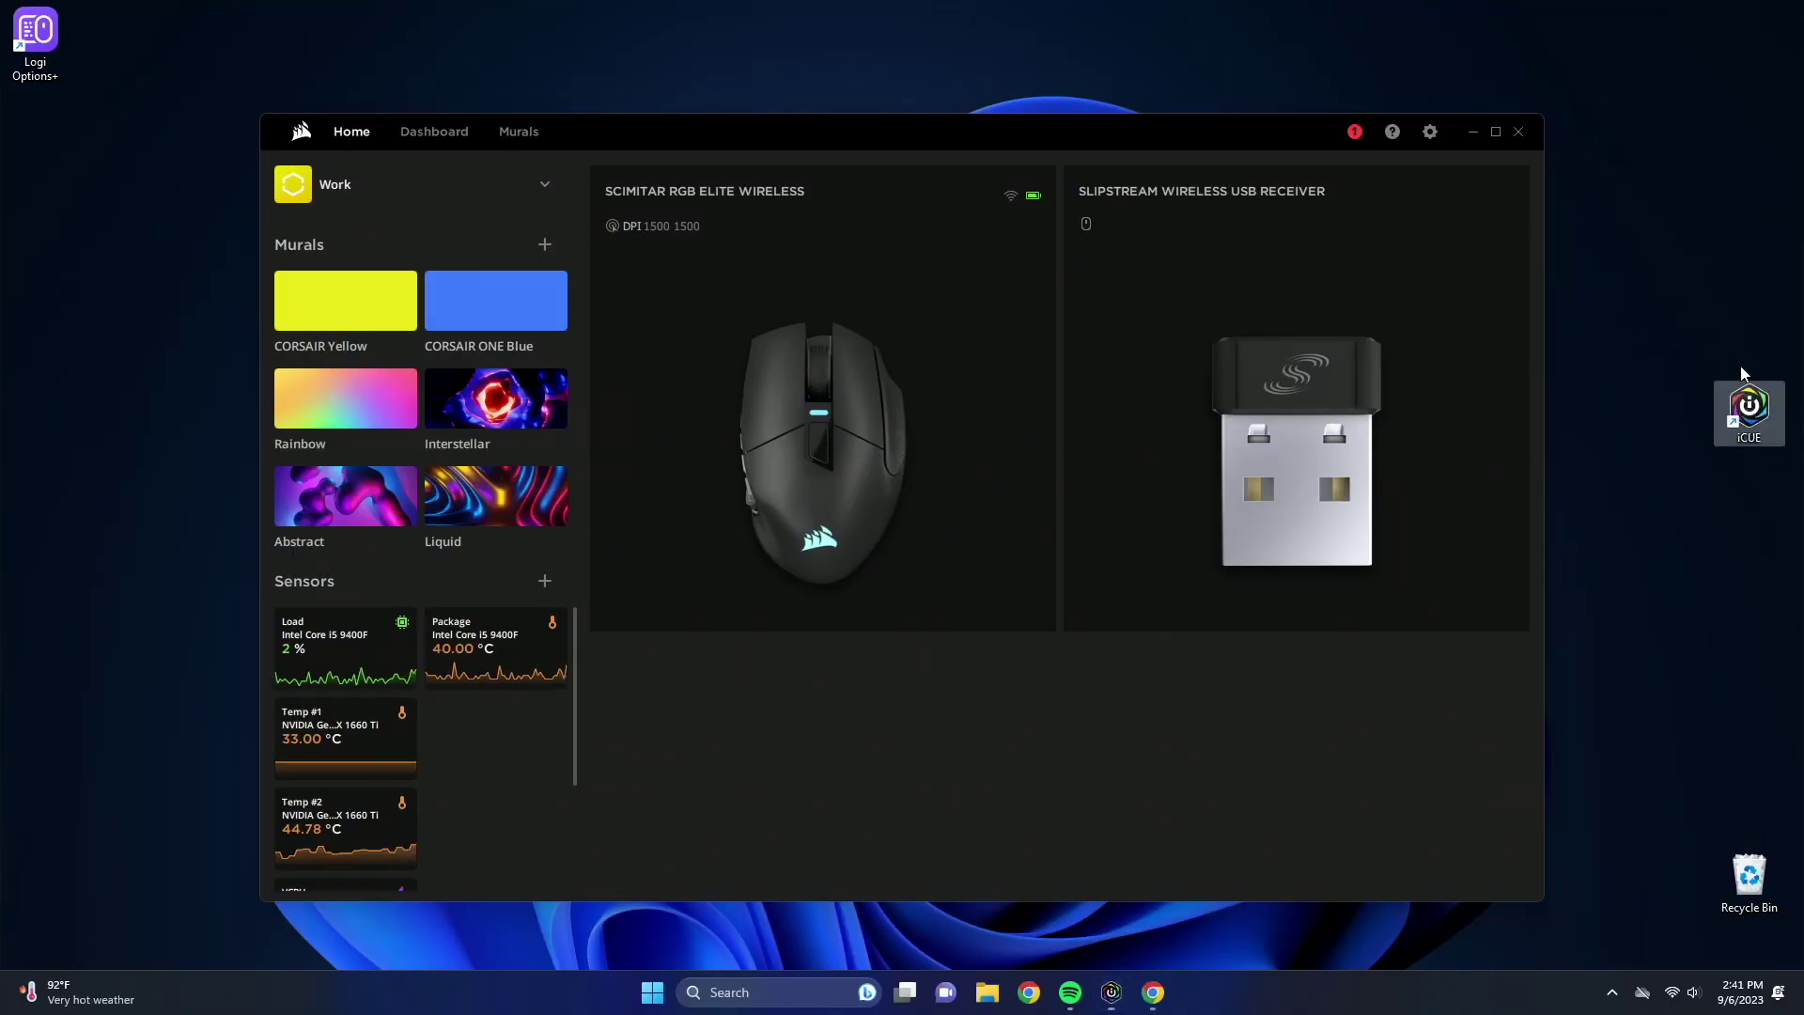
left_click(935, 654)
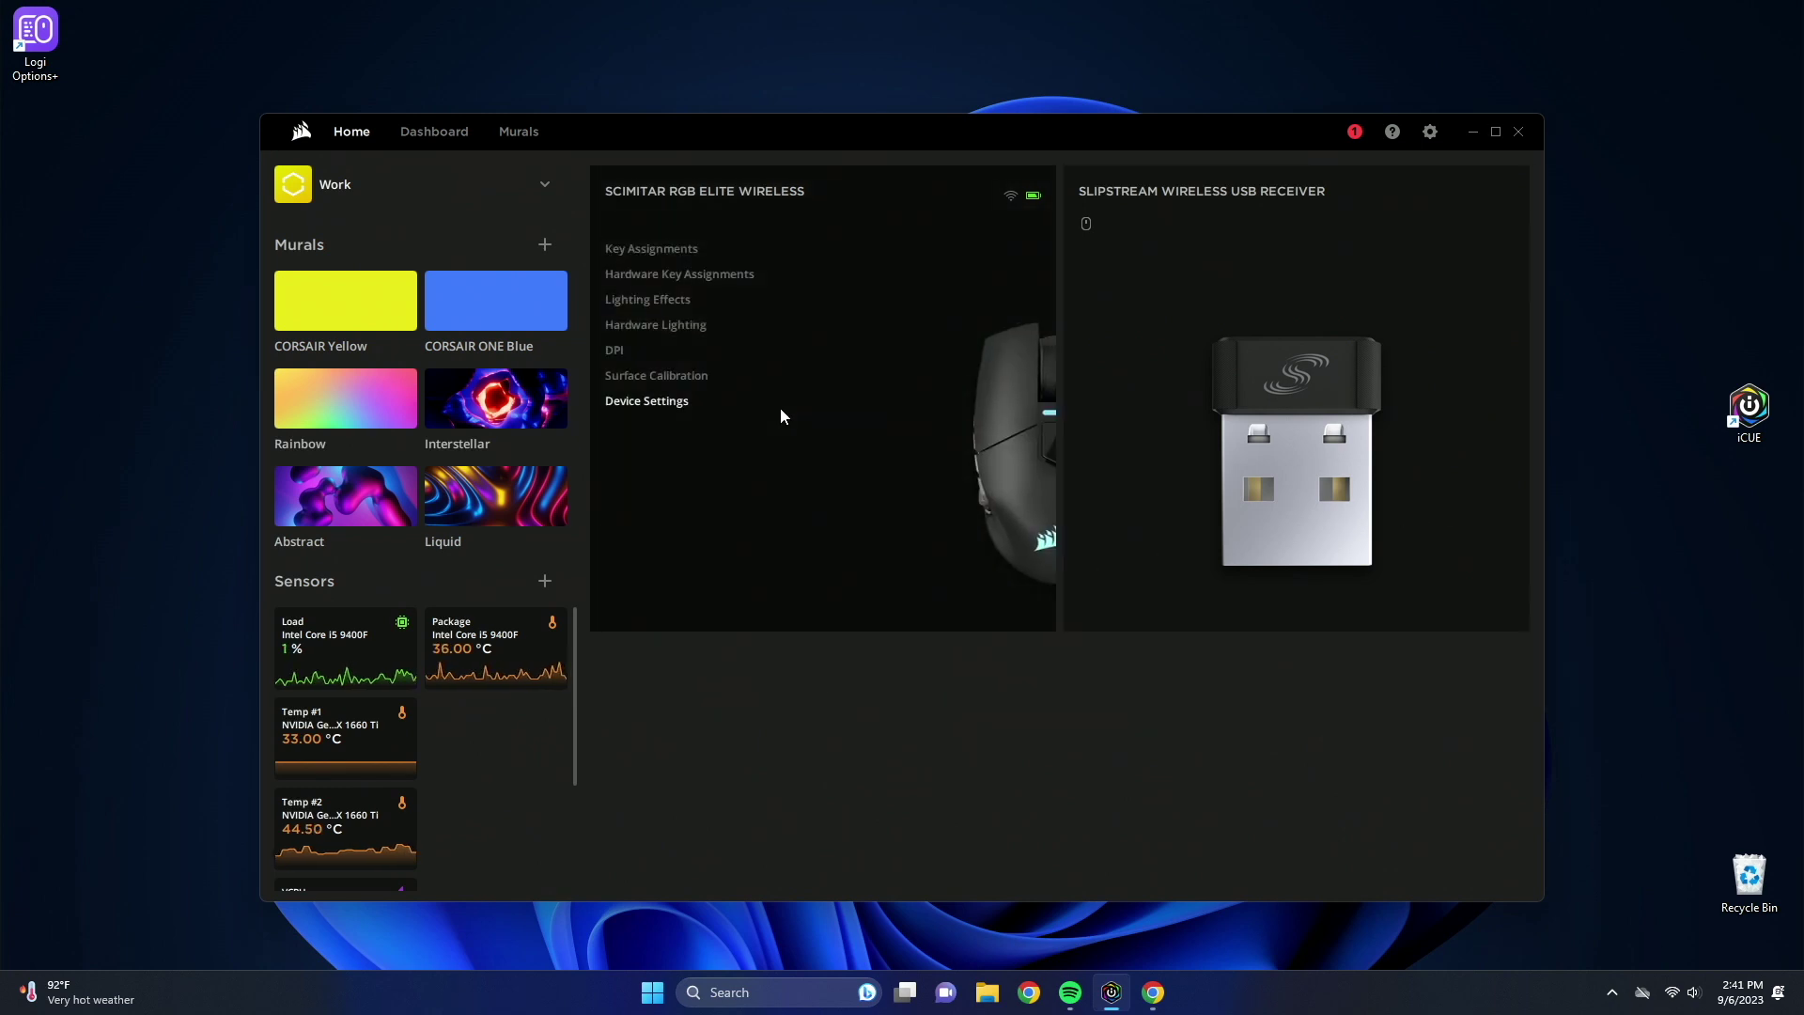
mouse_move(1296, 397)
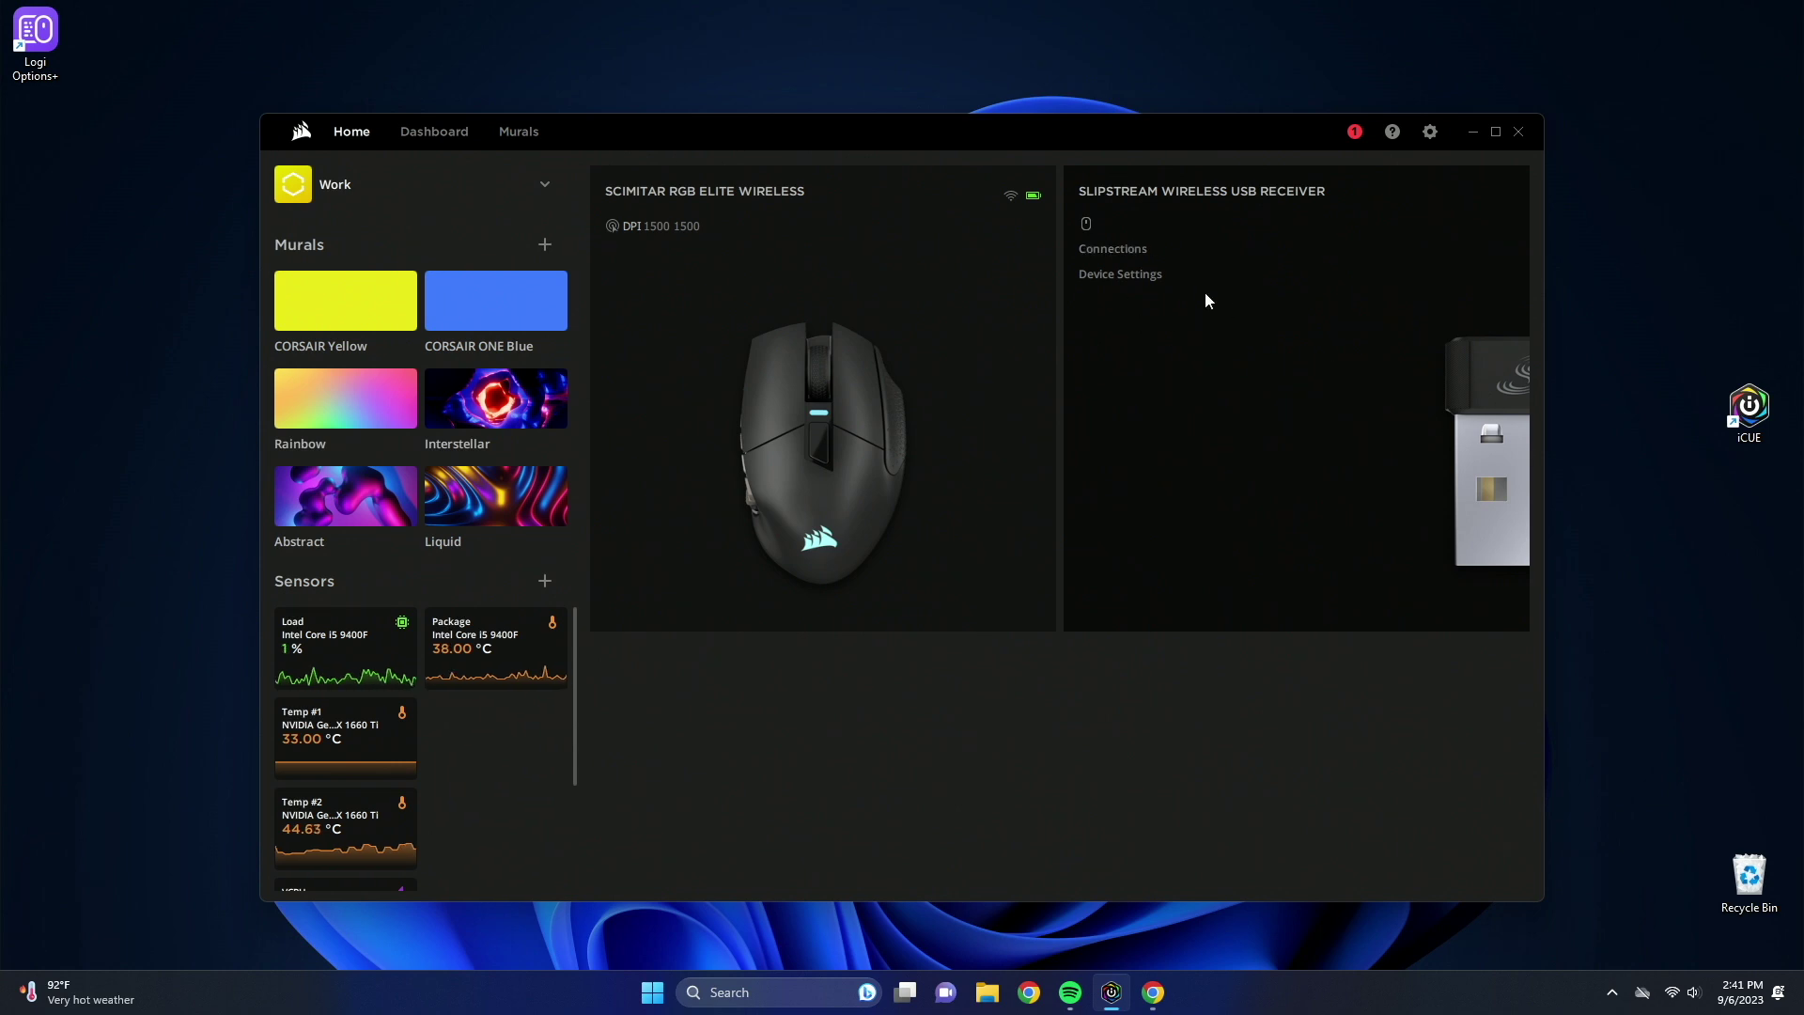
left_click(1098, 258)
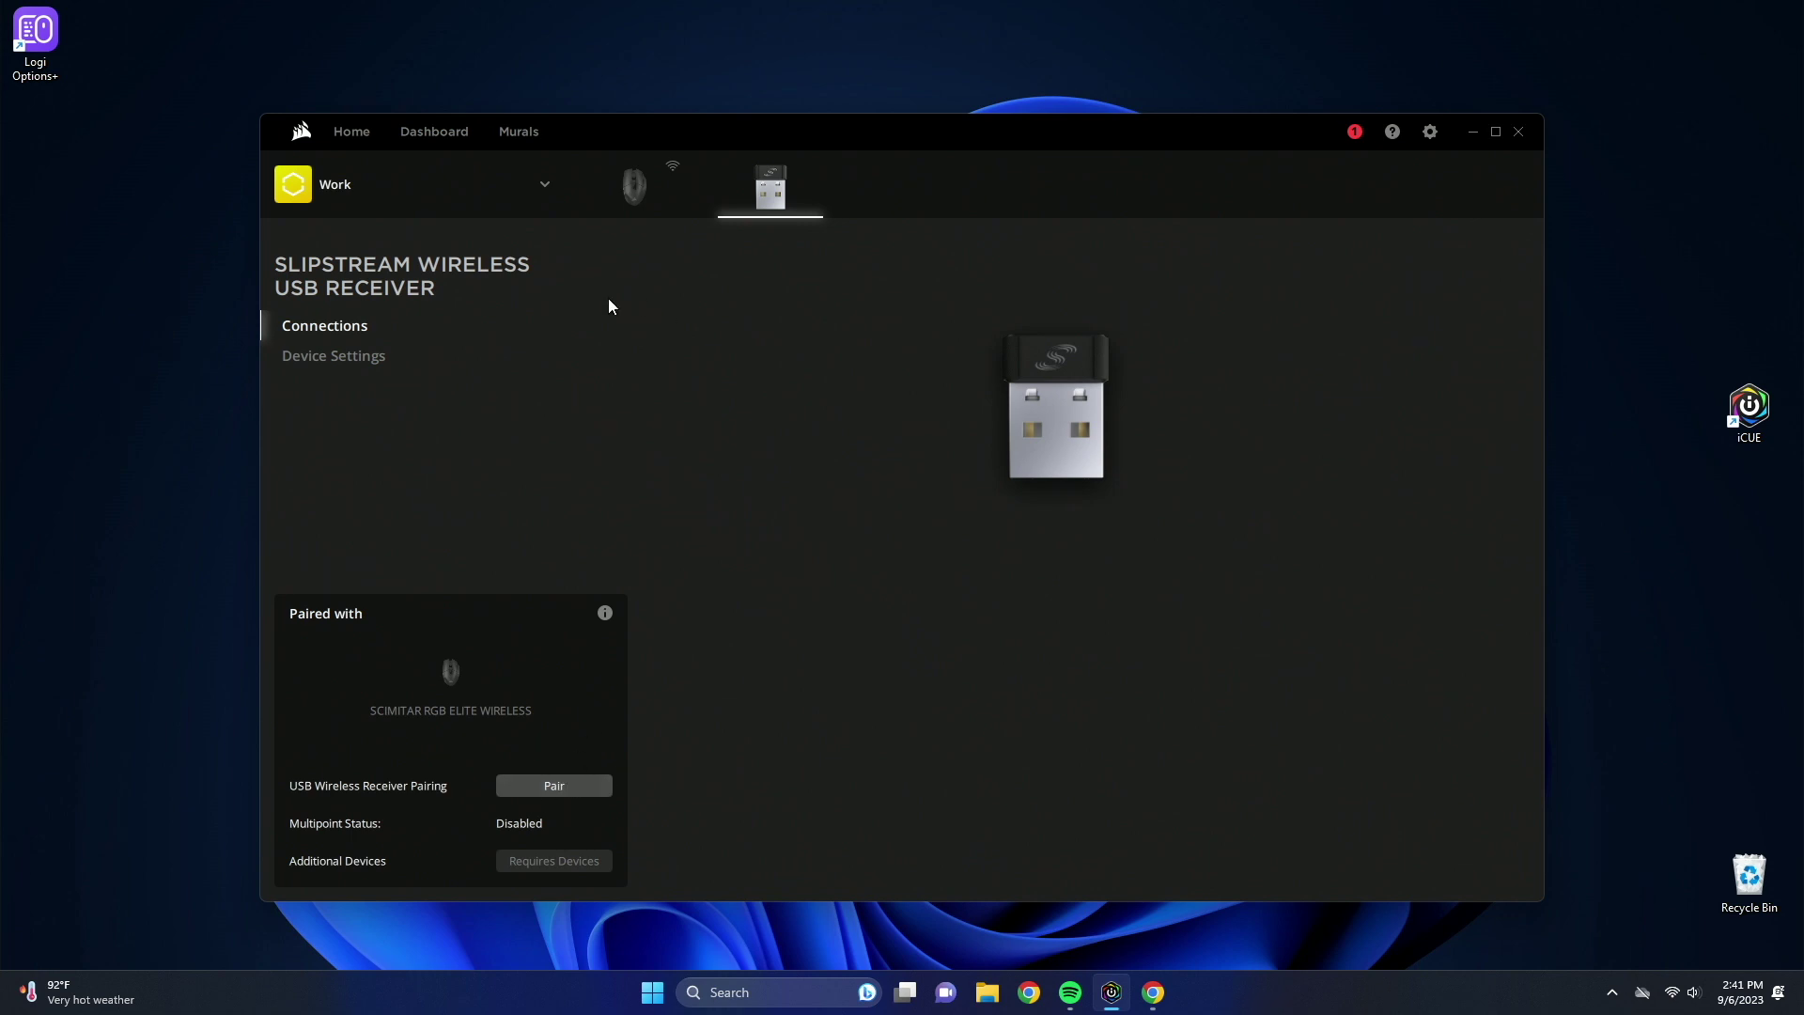
Review the receiver's Device Settings, leaving USB Wired Polling Rate at 1,000 Hz, and close them.
left_click(340, 357)
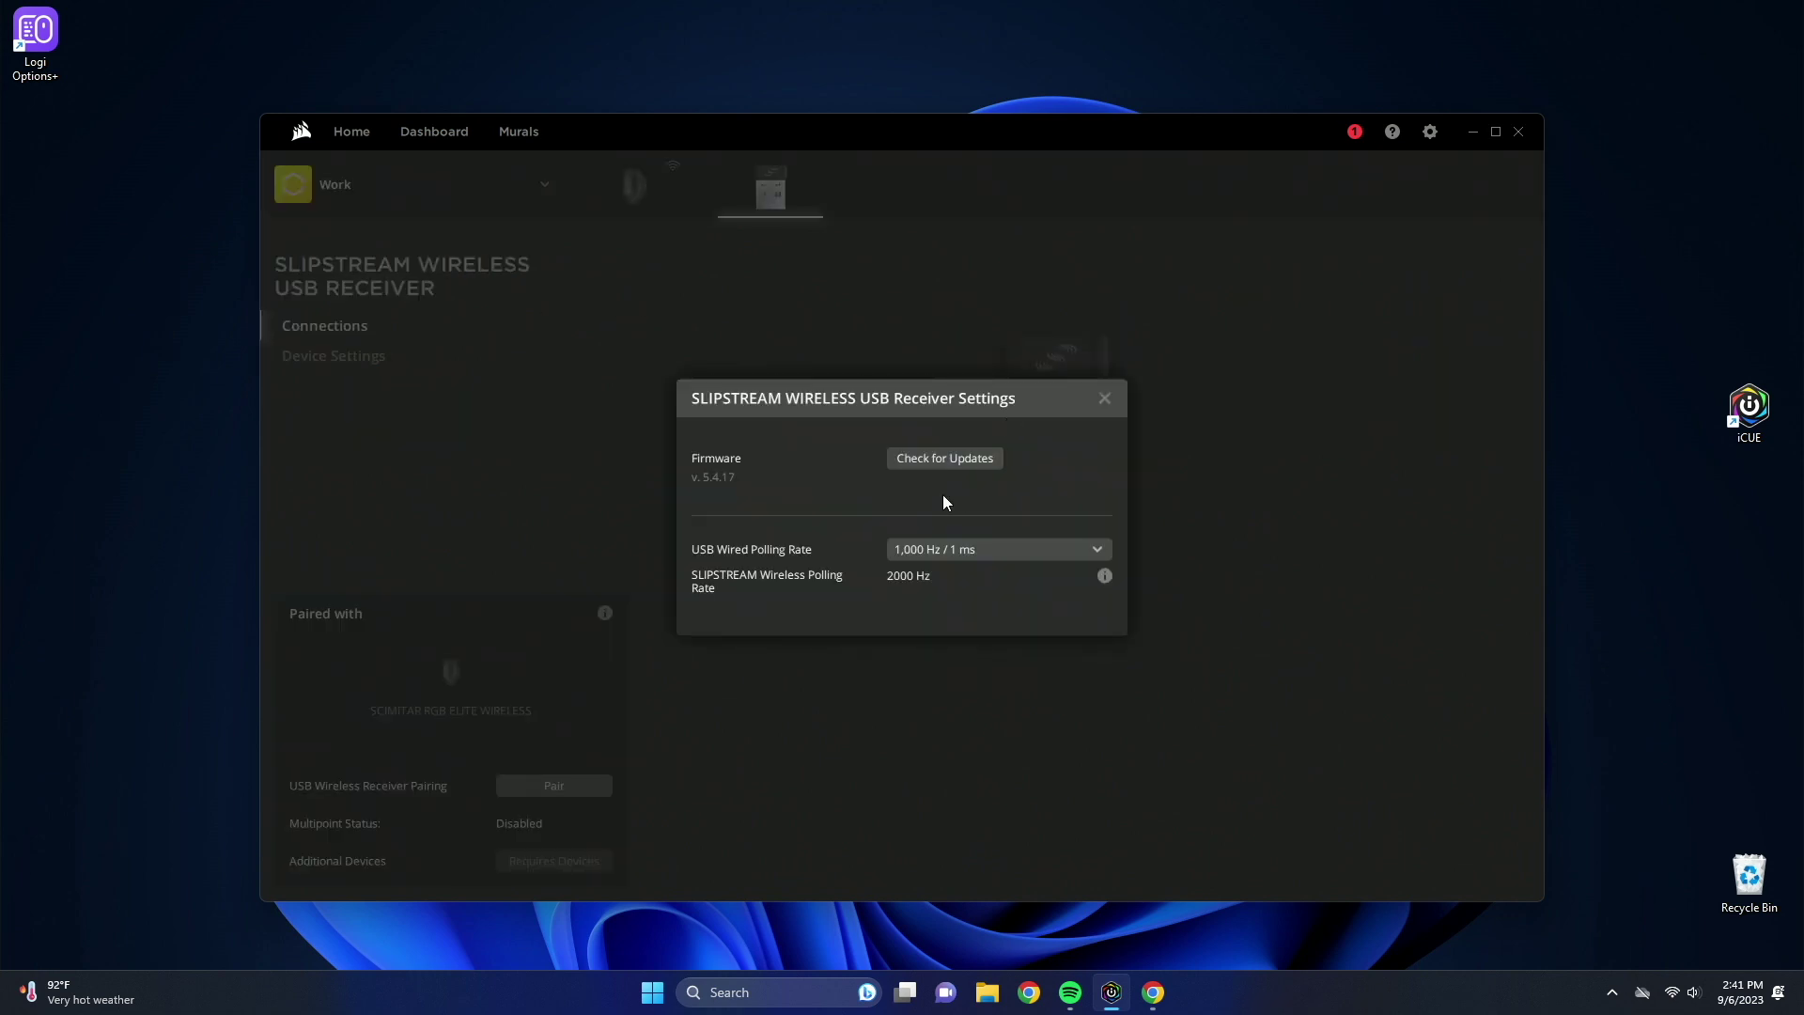
left_click(942, 549)
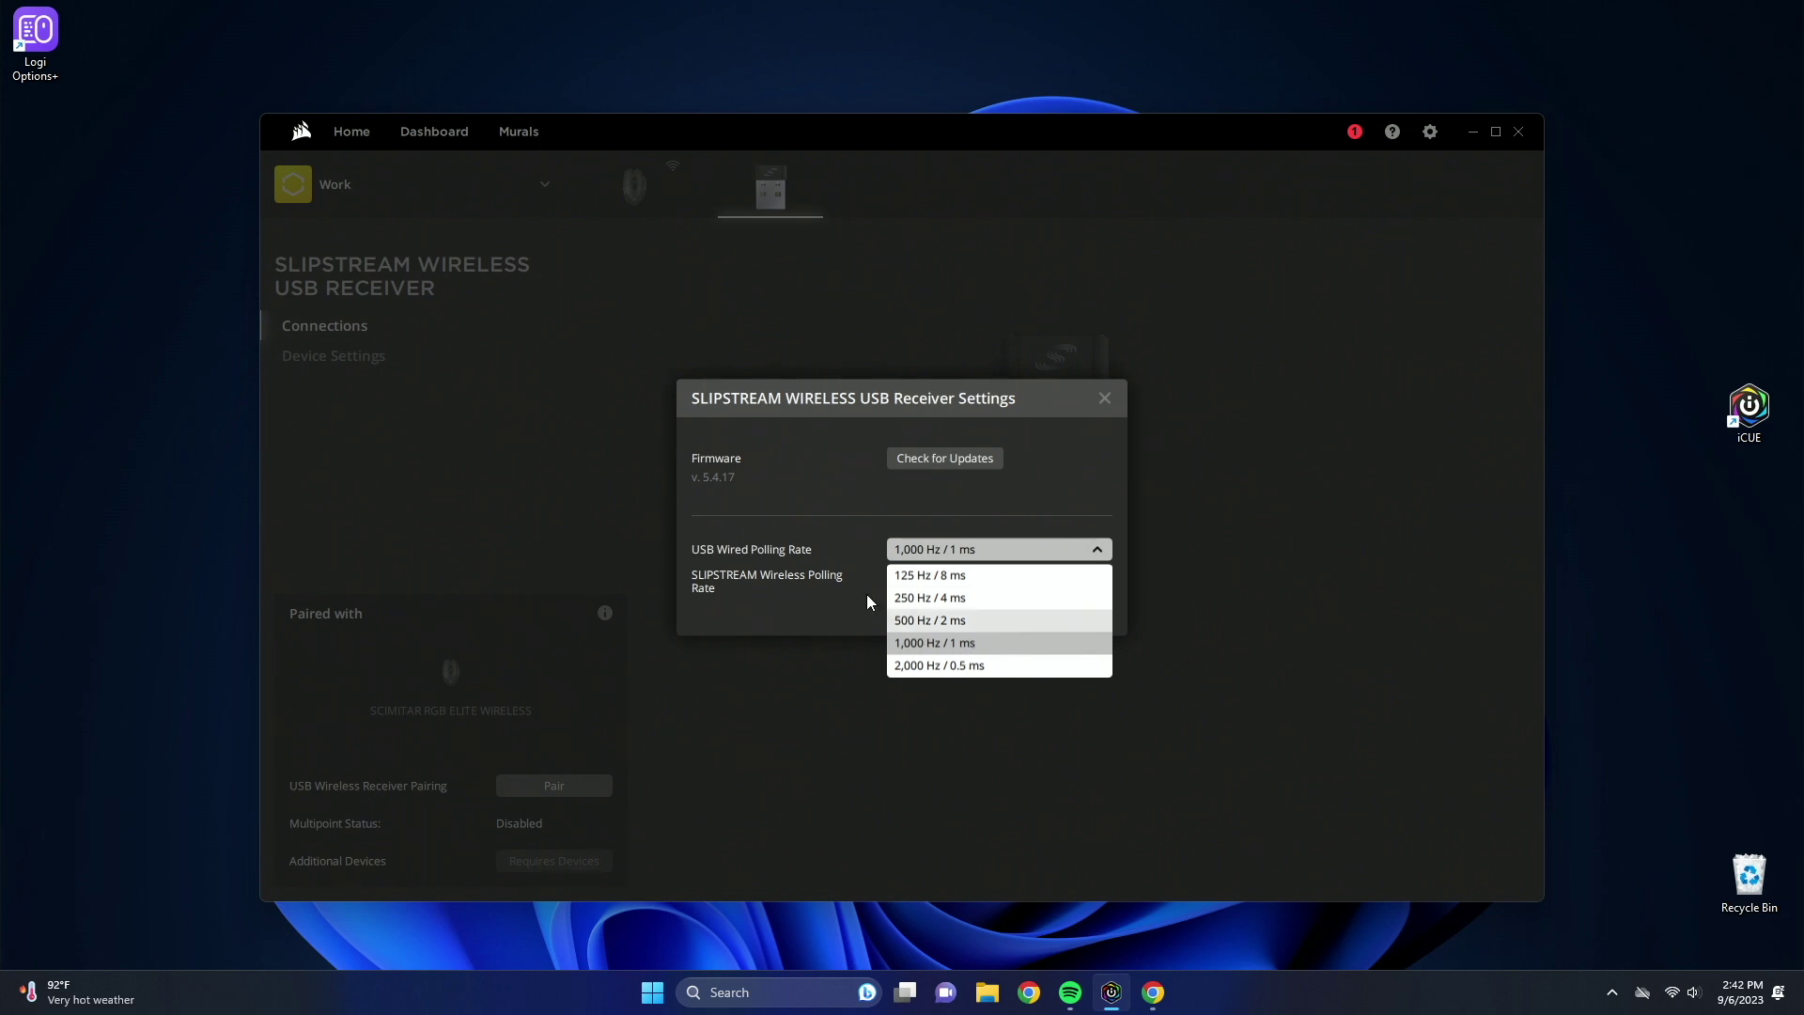
left_click(804, 569)
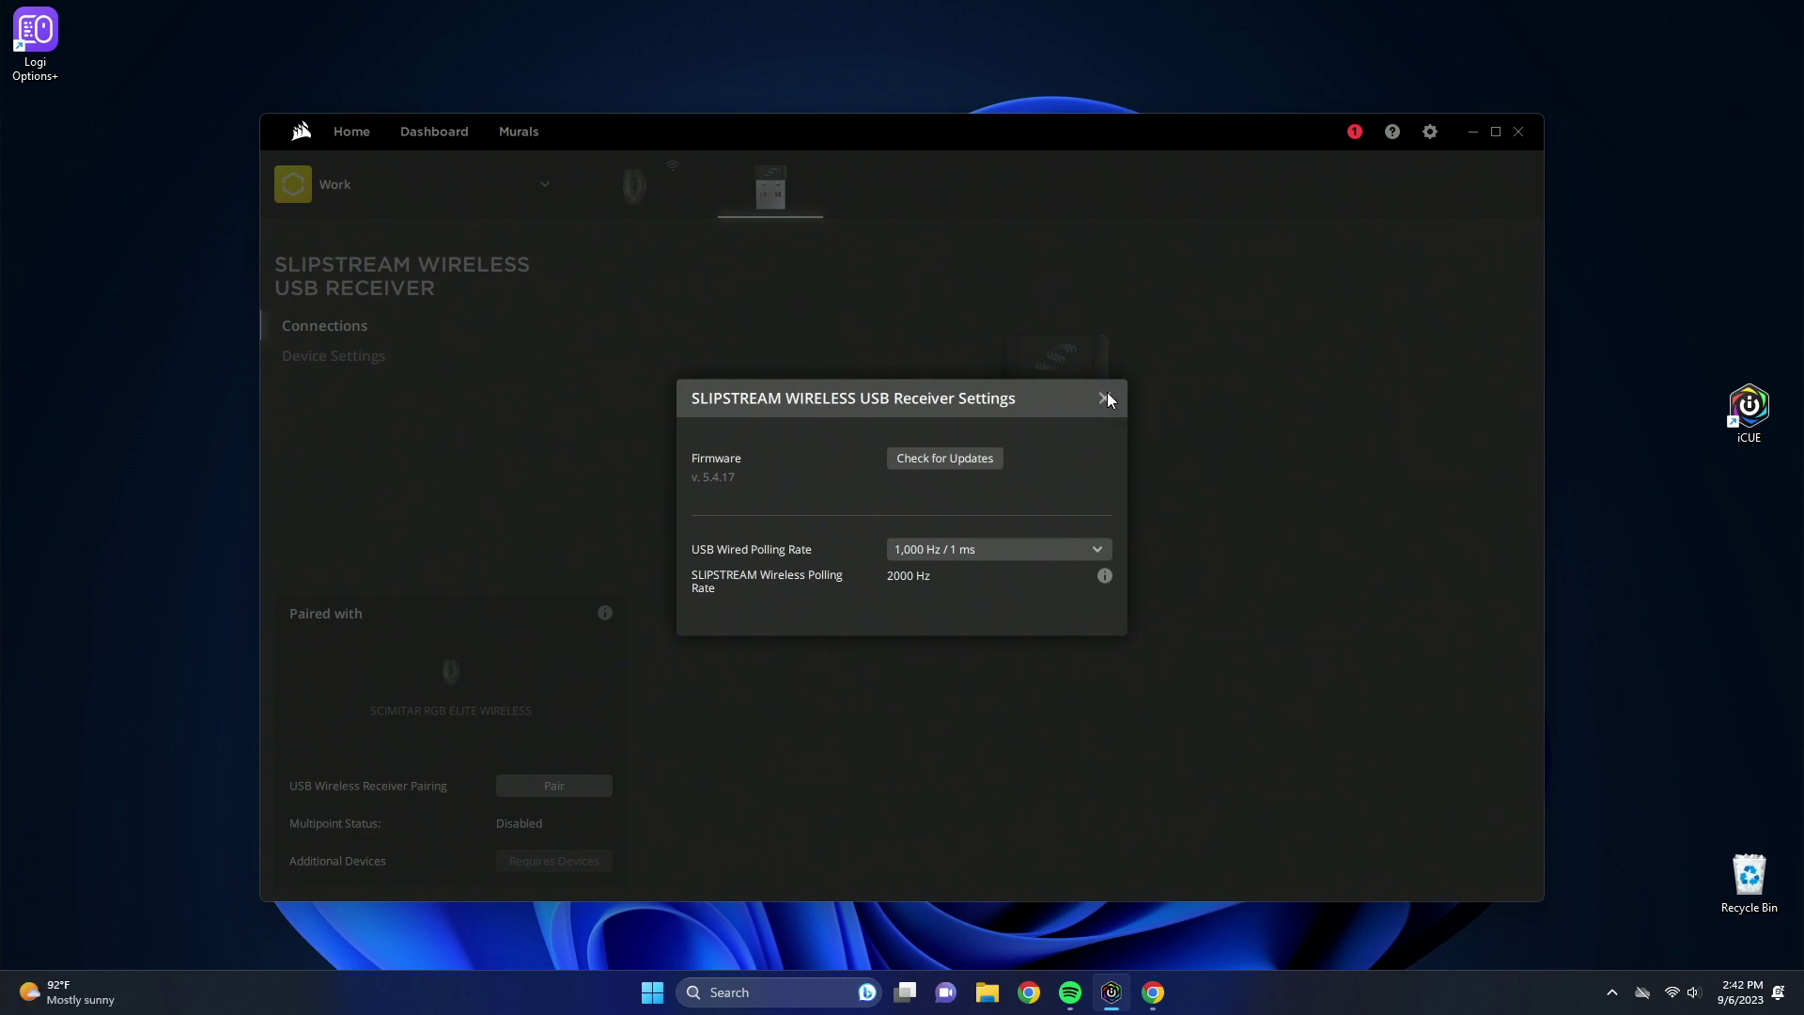
left_click(998, 549)
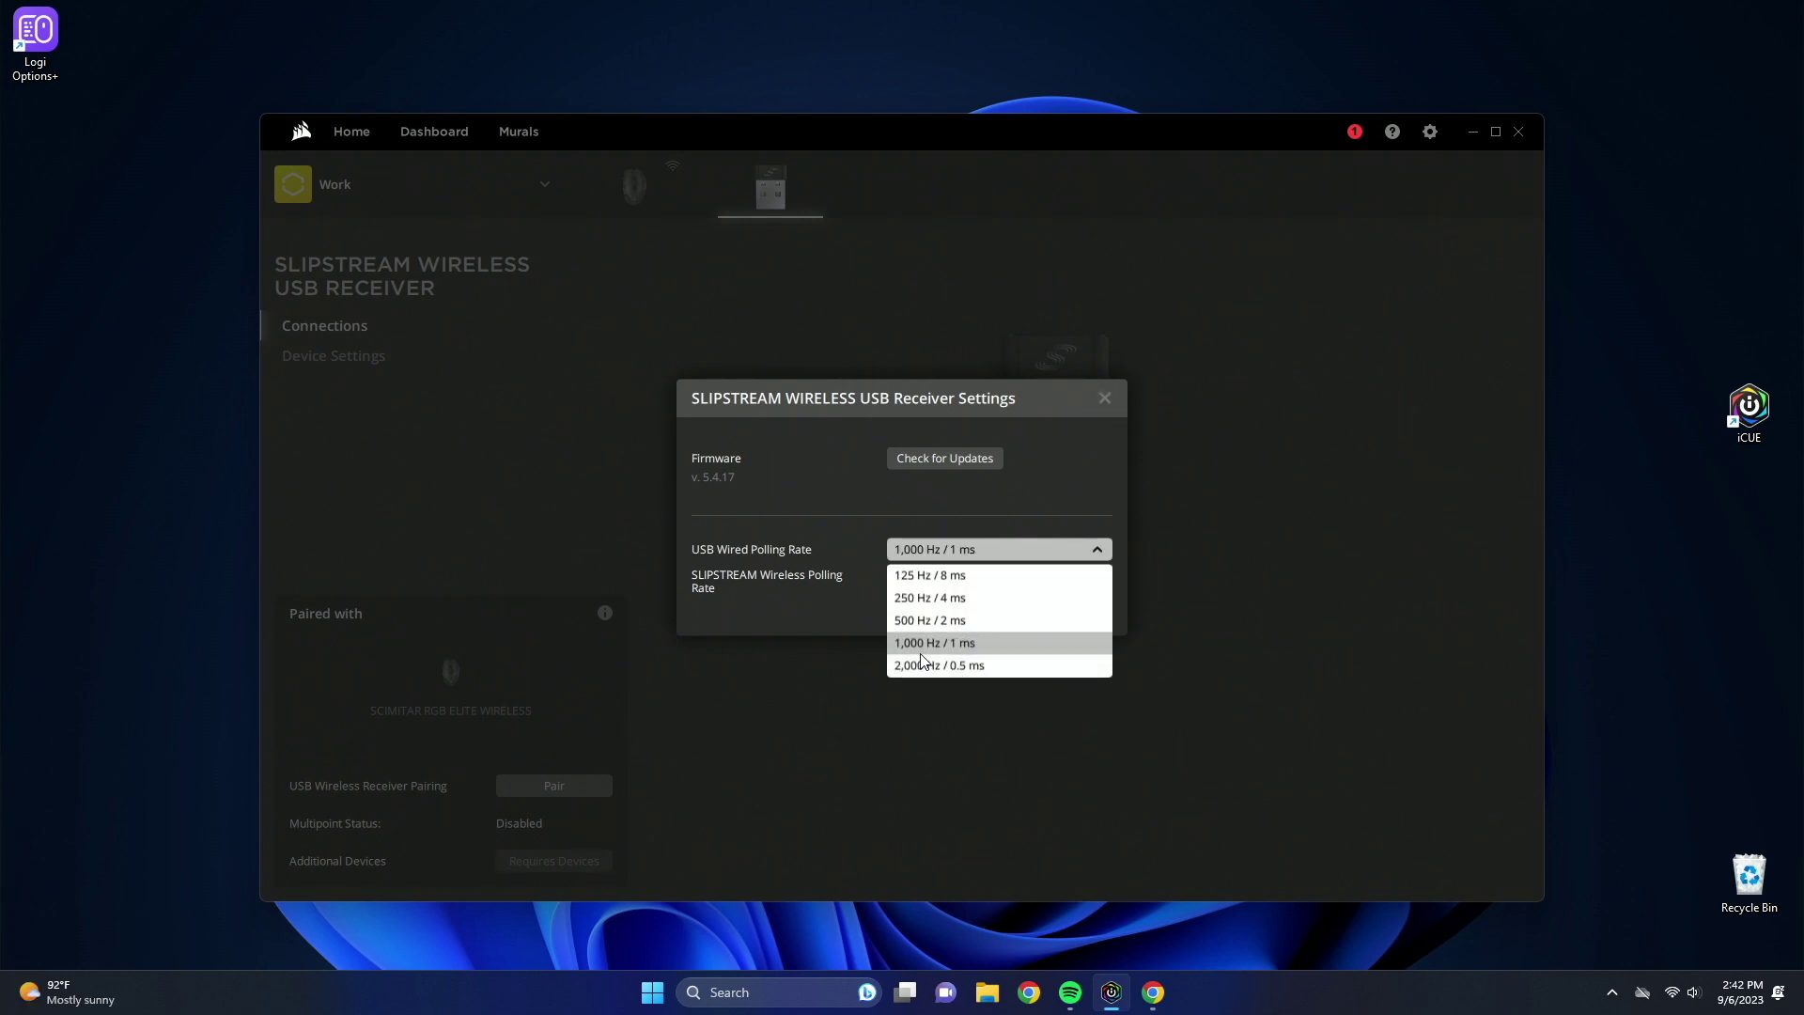
left_click(1096, 463)
left_click(1103, 397)
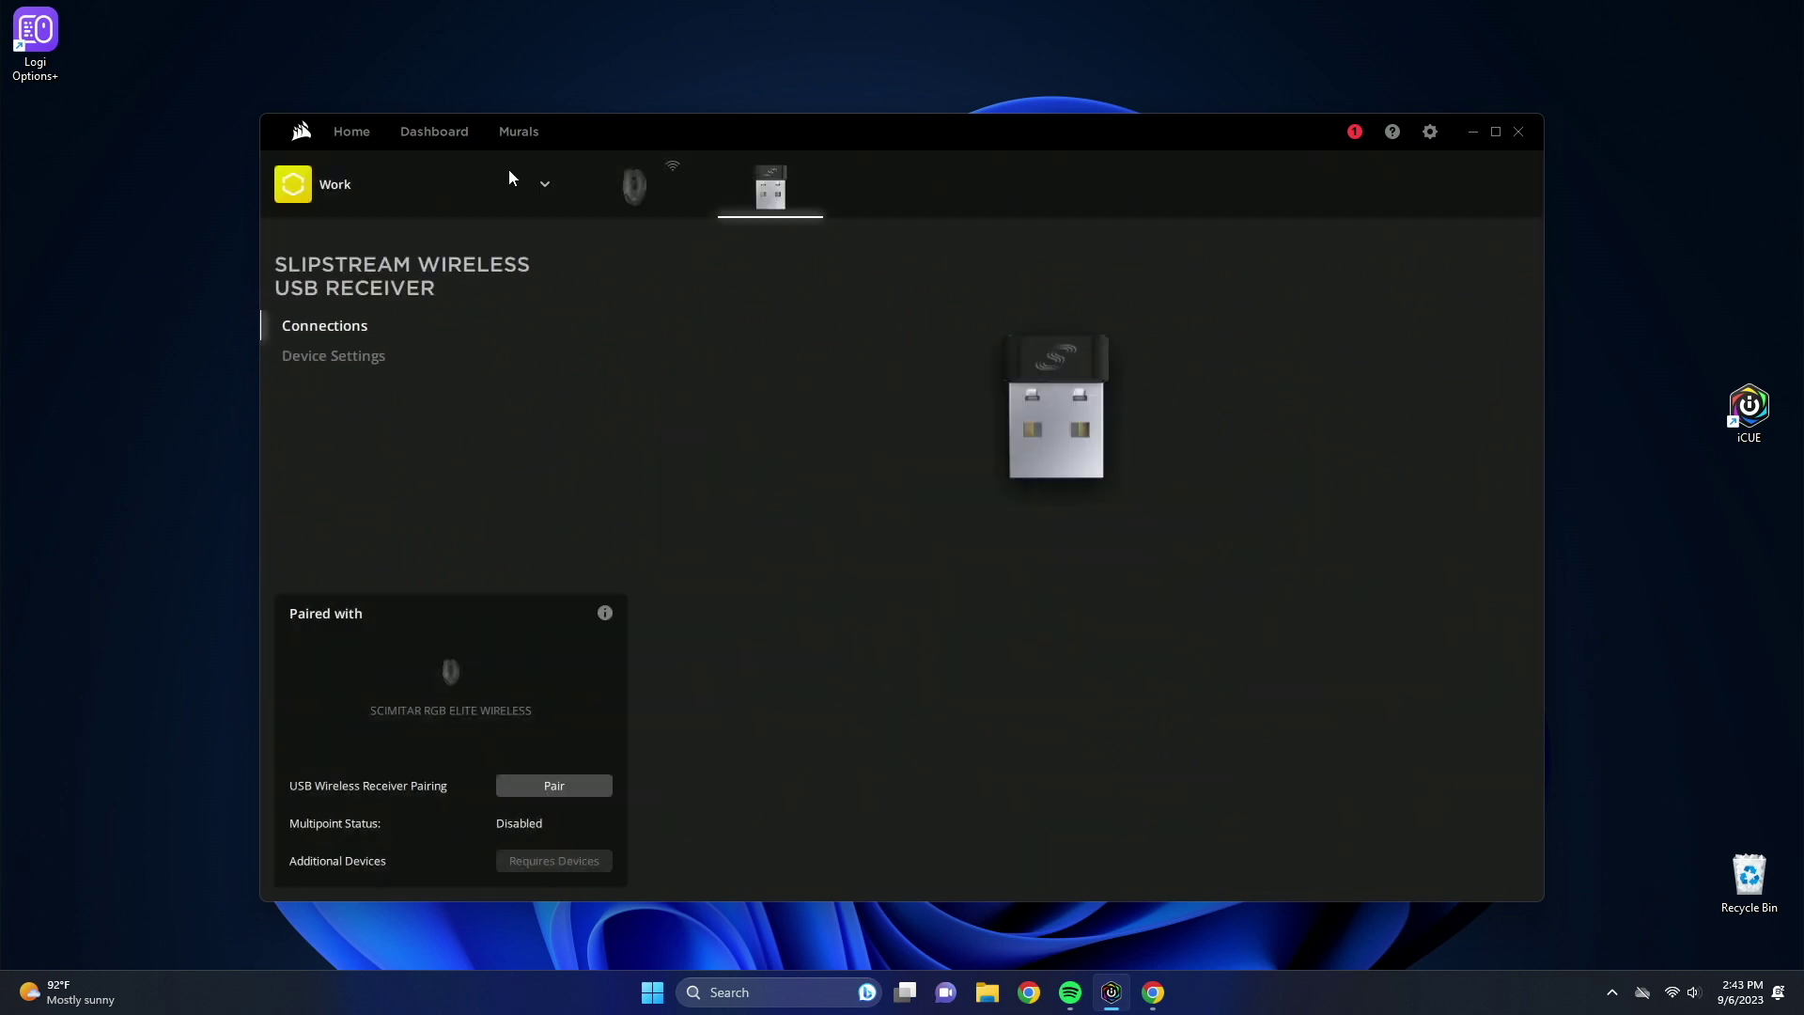
From Home, reach the Scimitar's Key Assignments and select the DPI Toggle core button.
left_click(359, 136)
left_click(1250, 373)
left_click(624, 179)
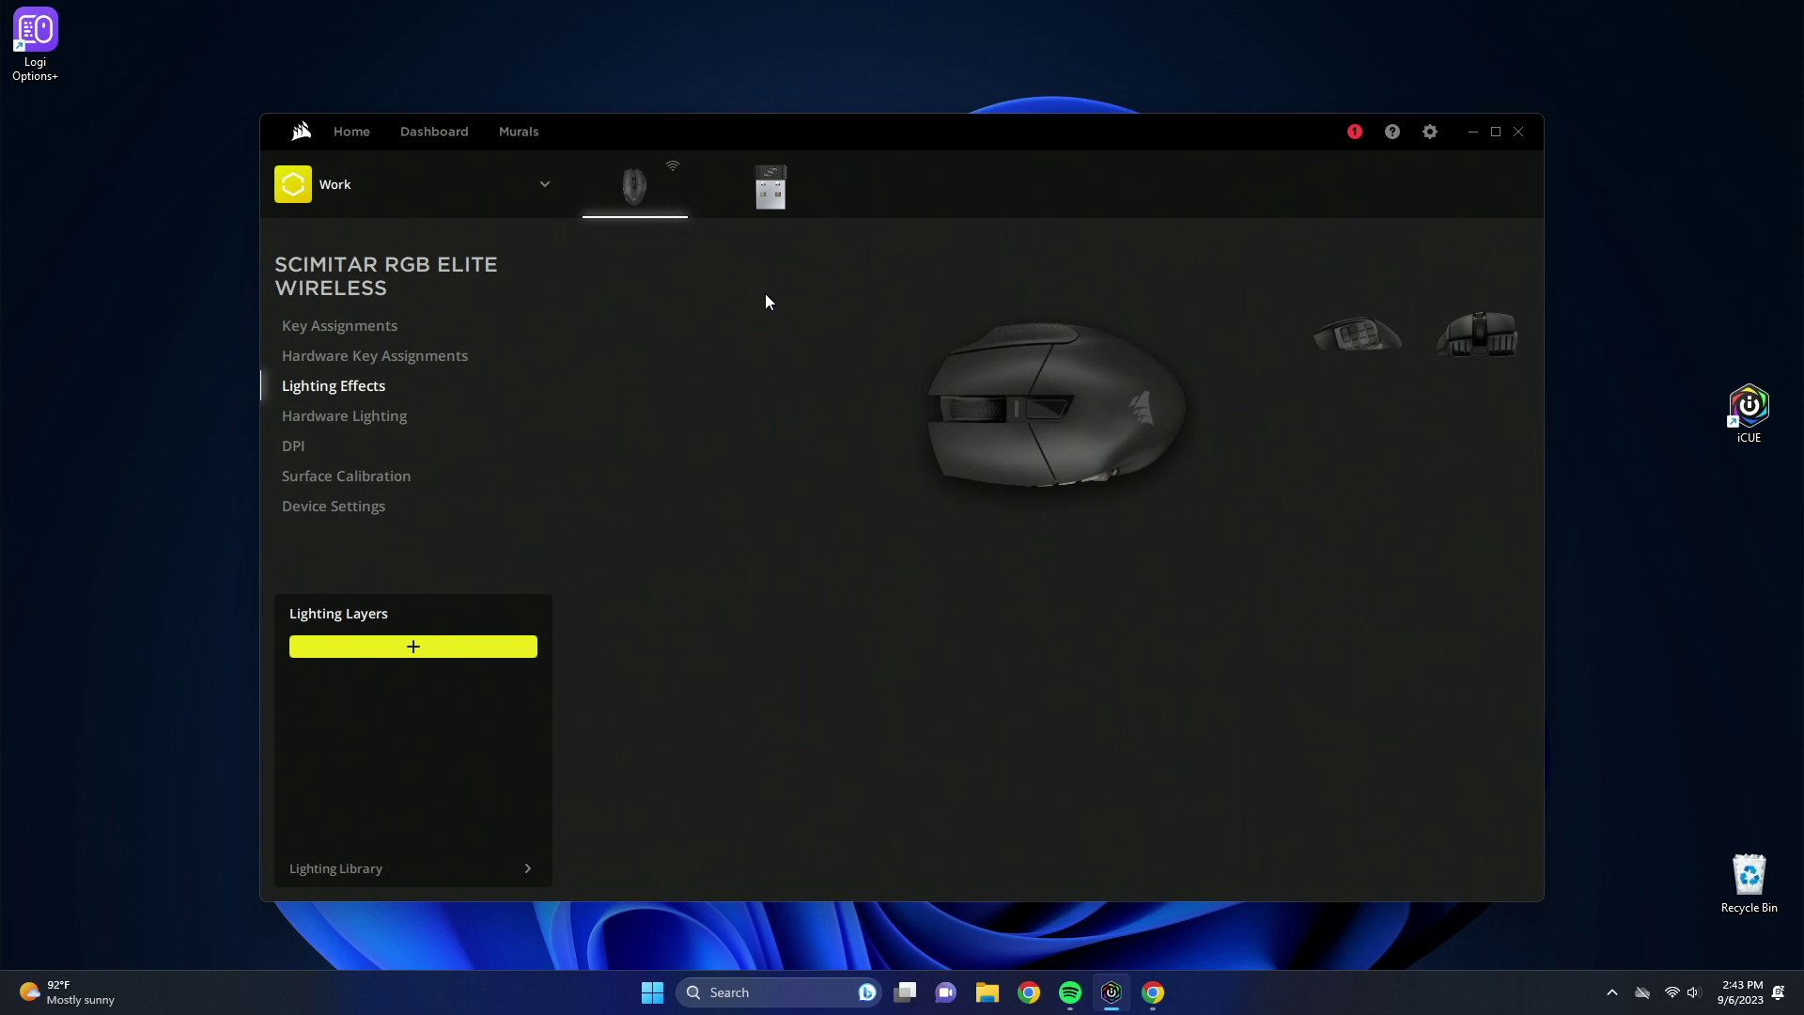
left_click(371, 334)
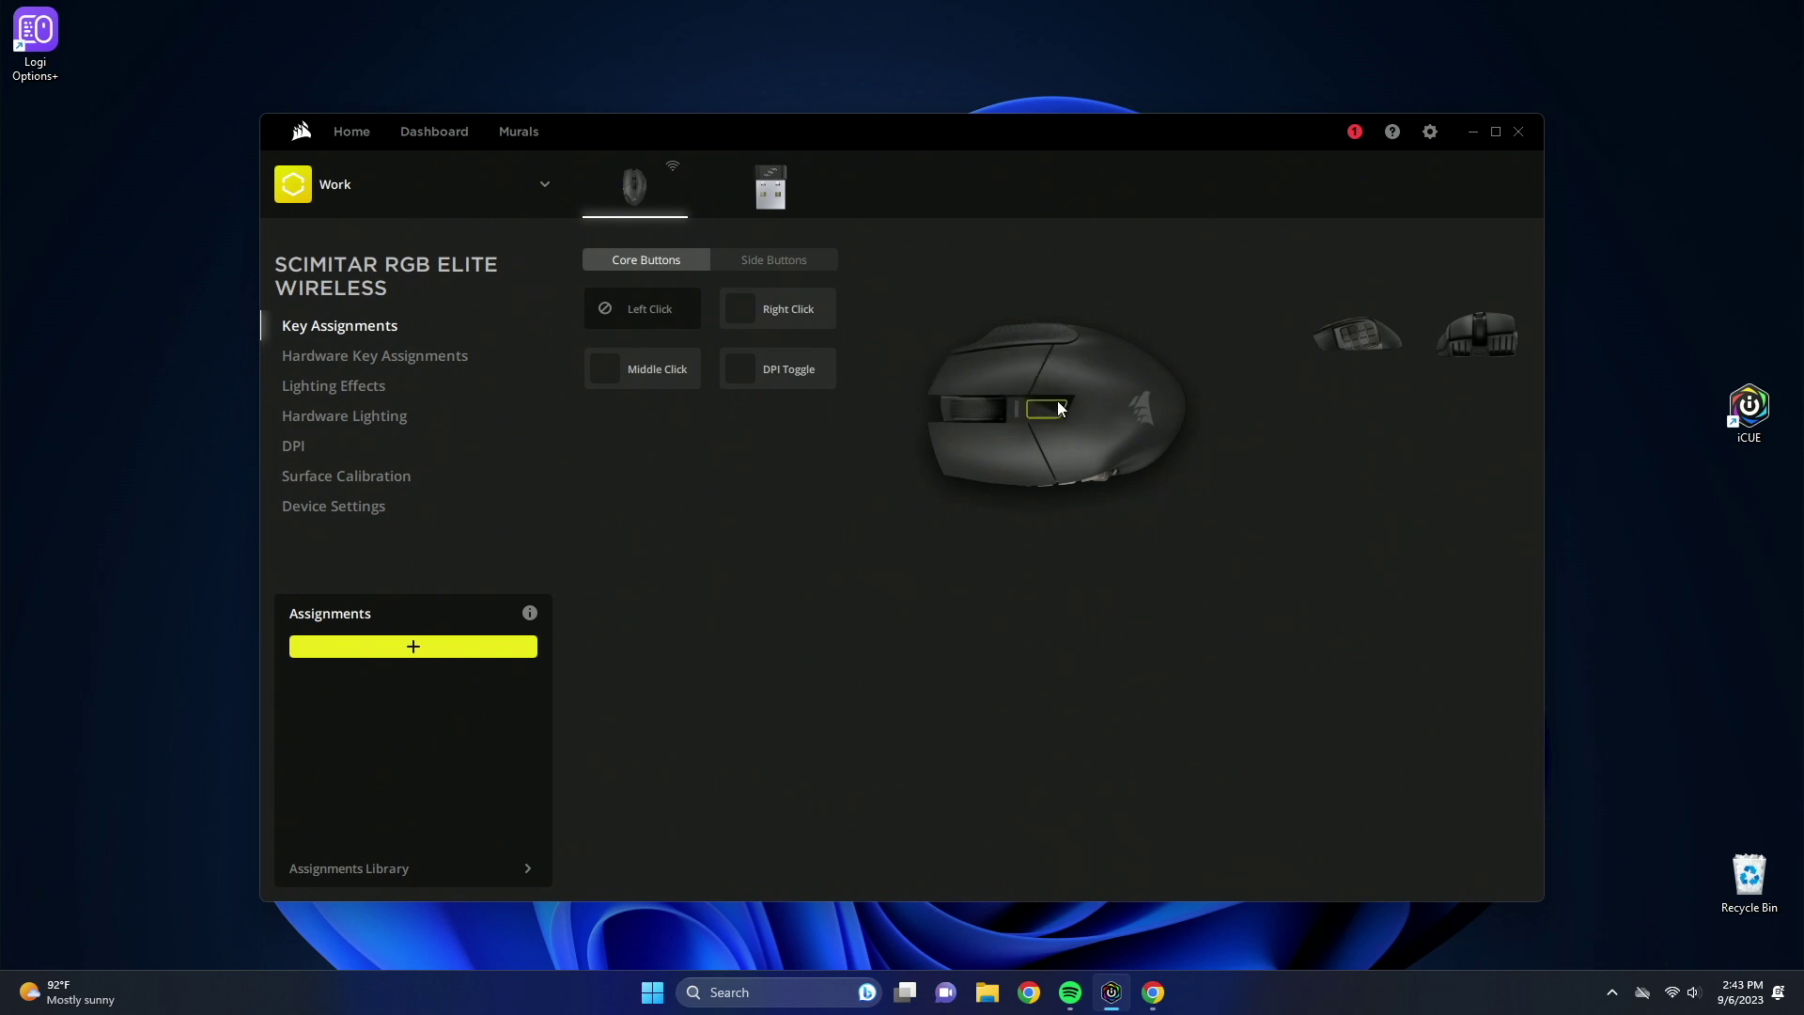
left_click(1044, 410)
left_click(786, 371)
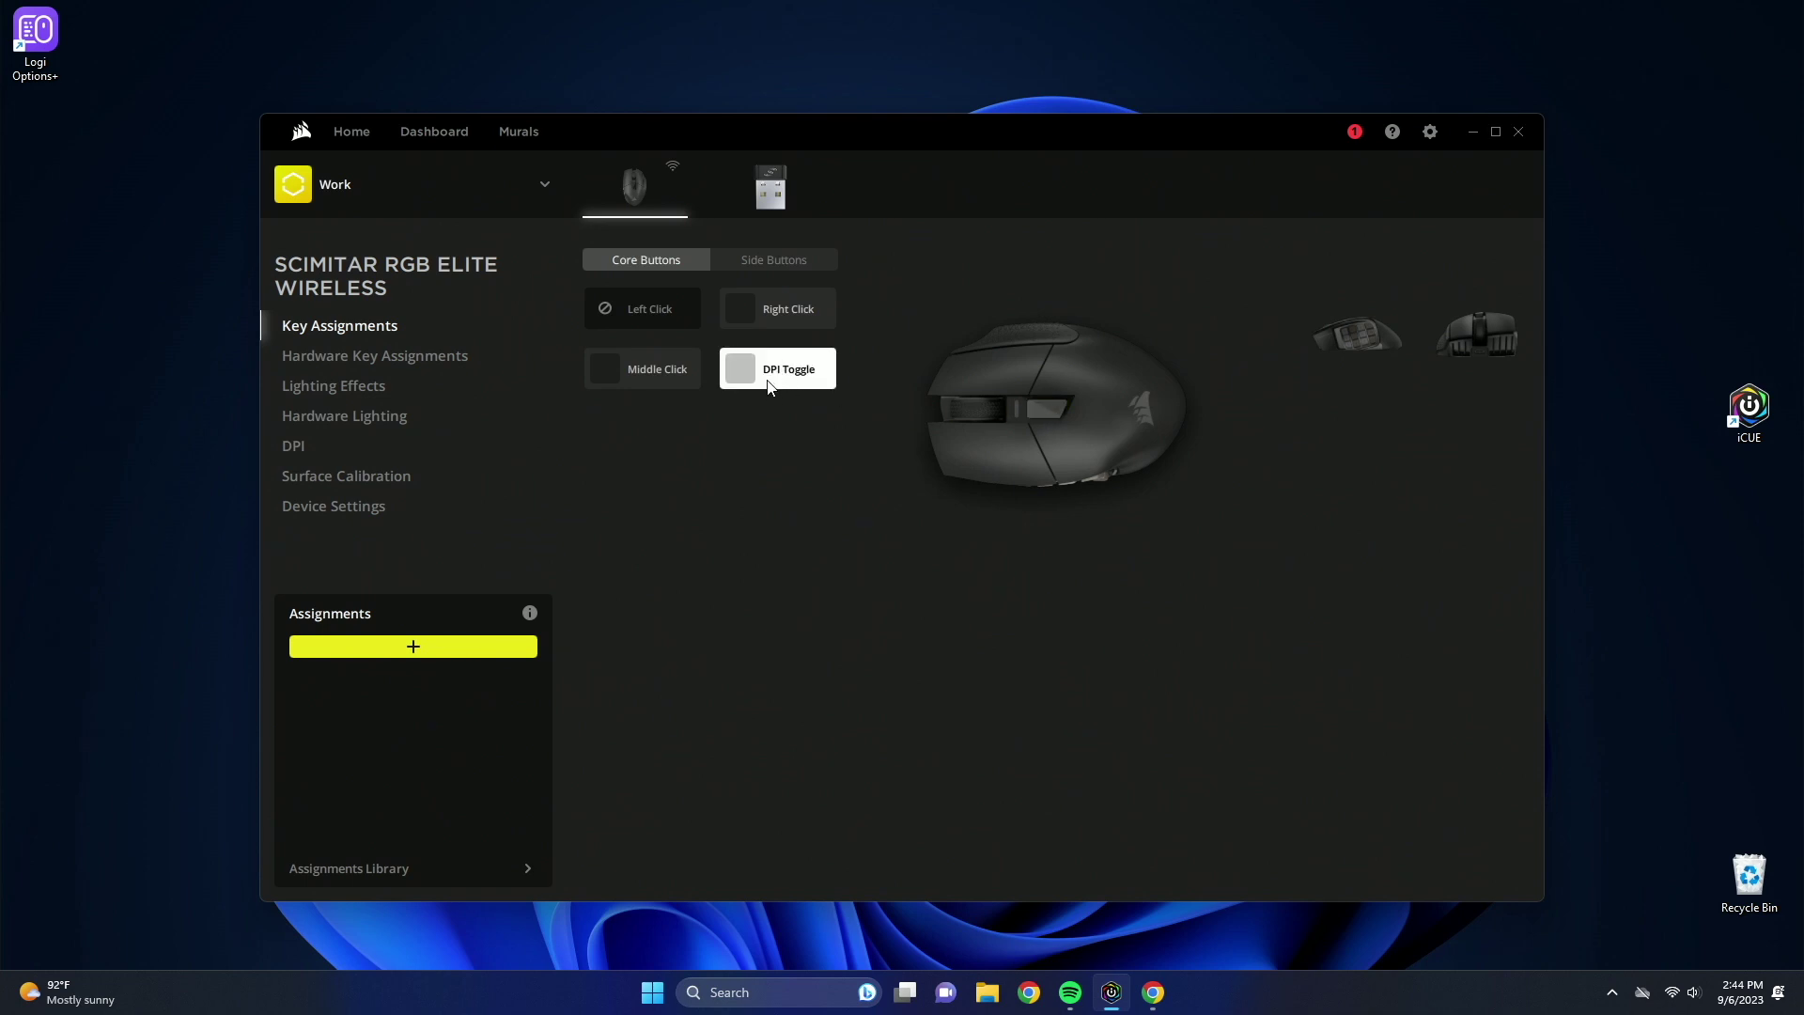
Add a new assignment and rename it 'ESC'.
left_click(416, 648)
left_click(521, 675)
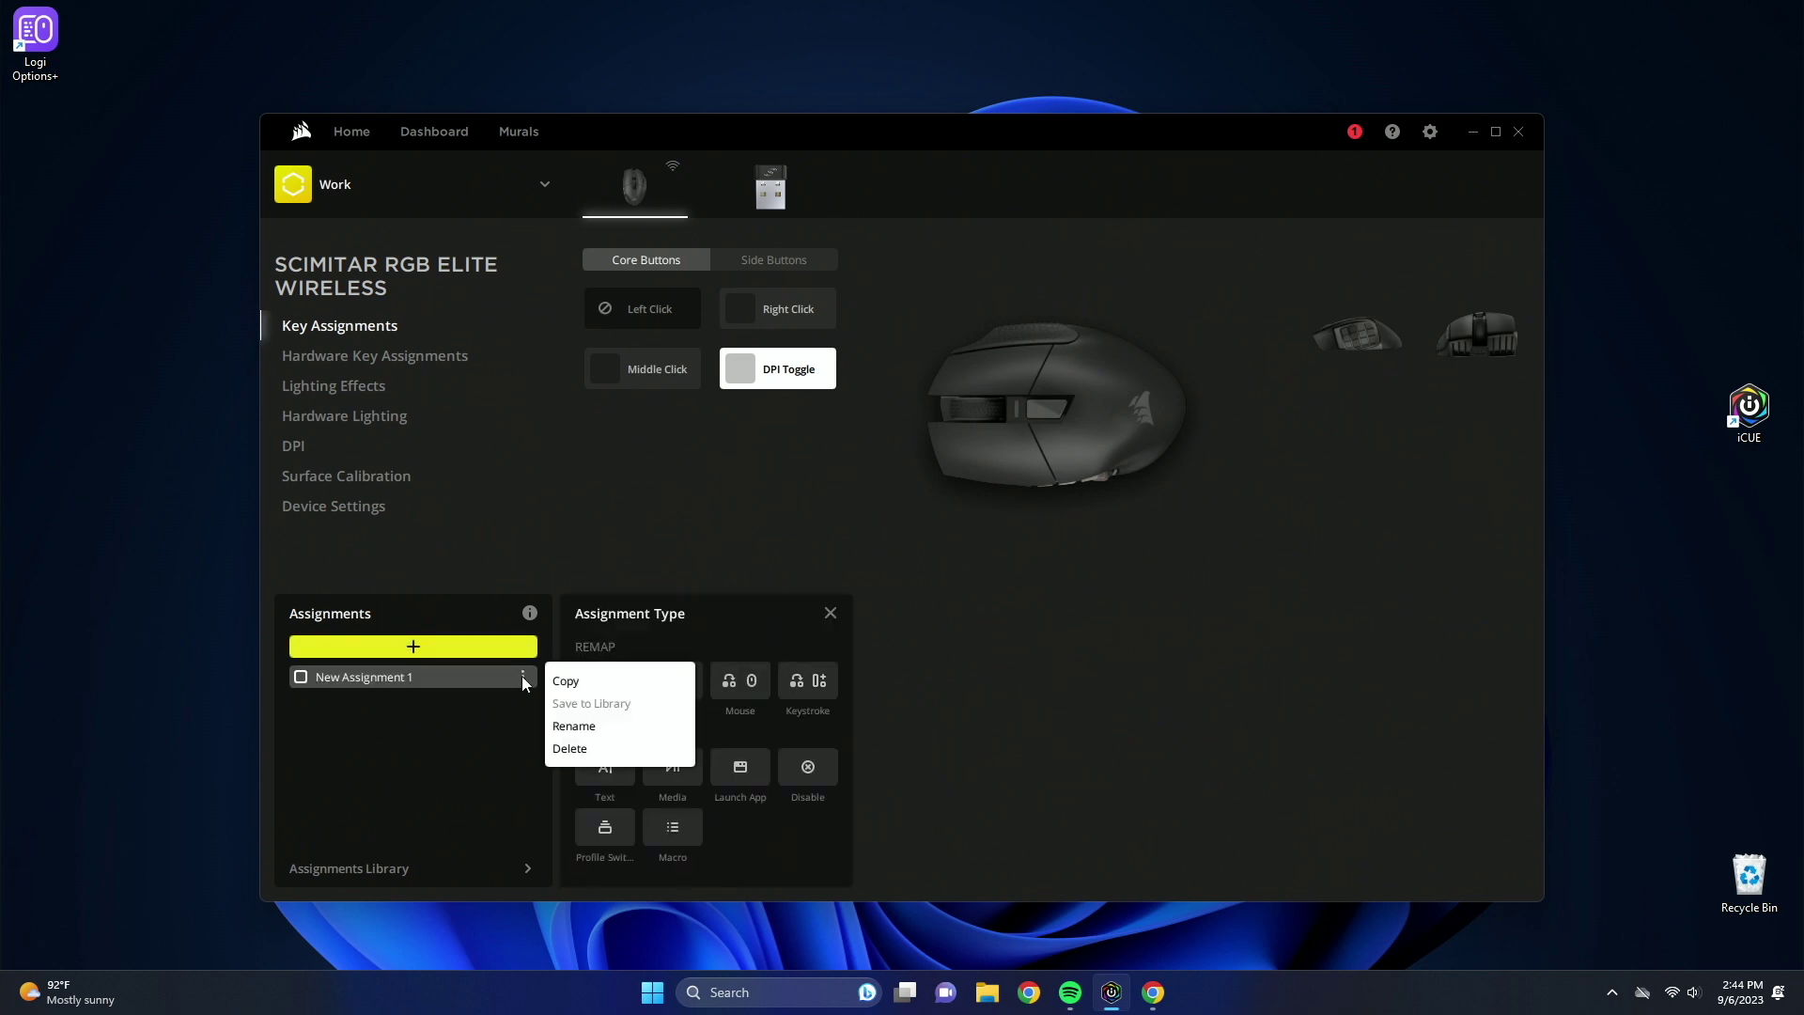
left_click(586, 726)
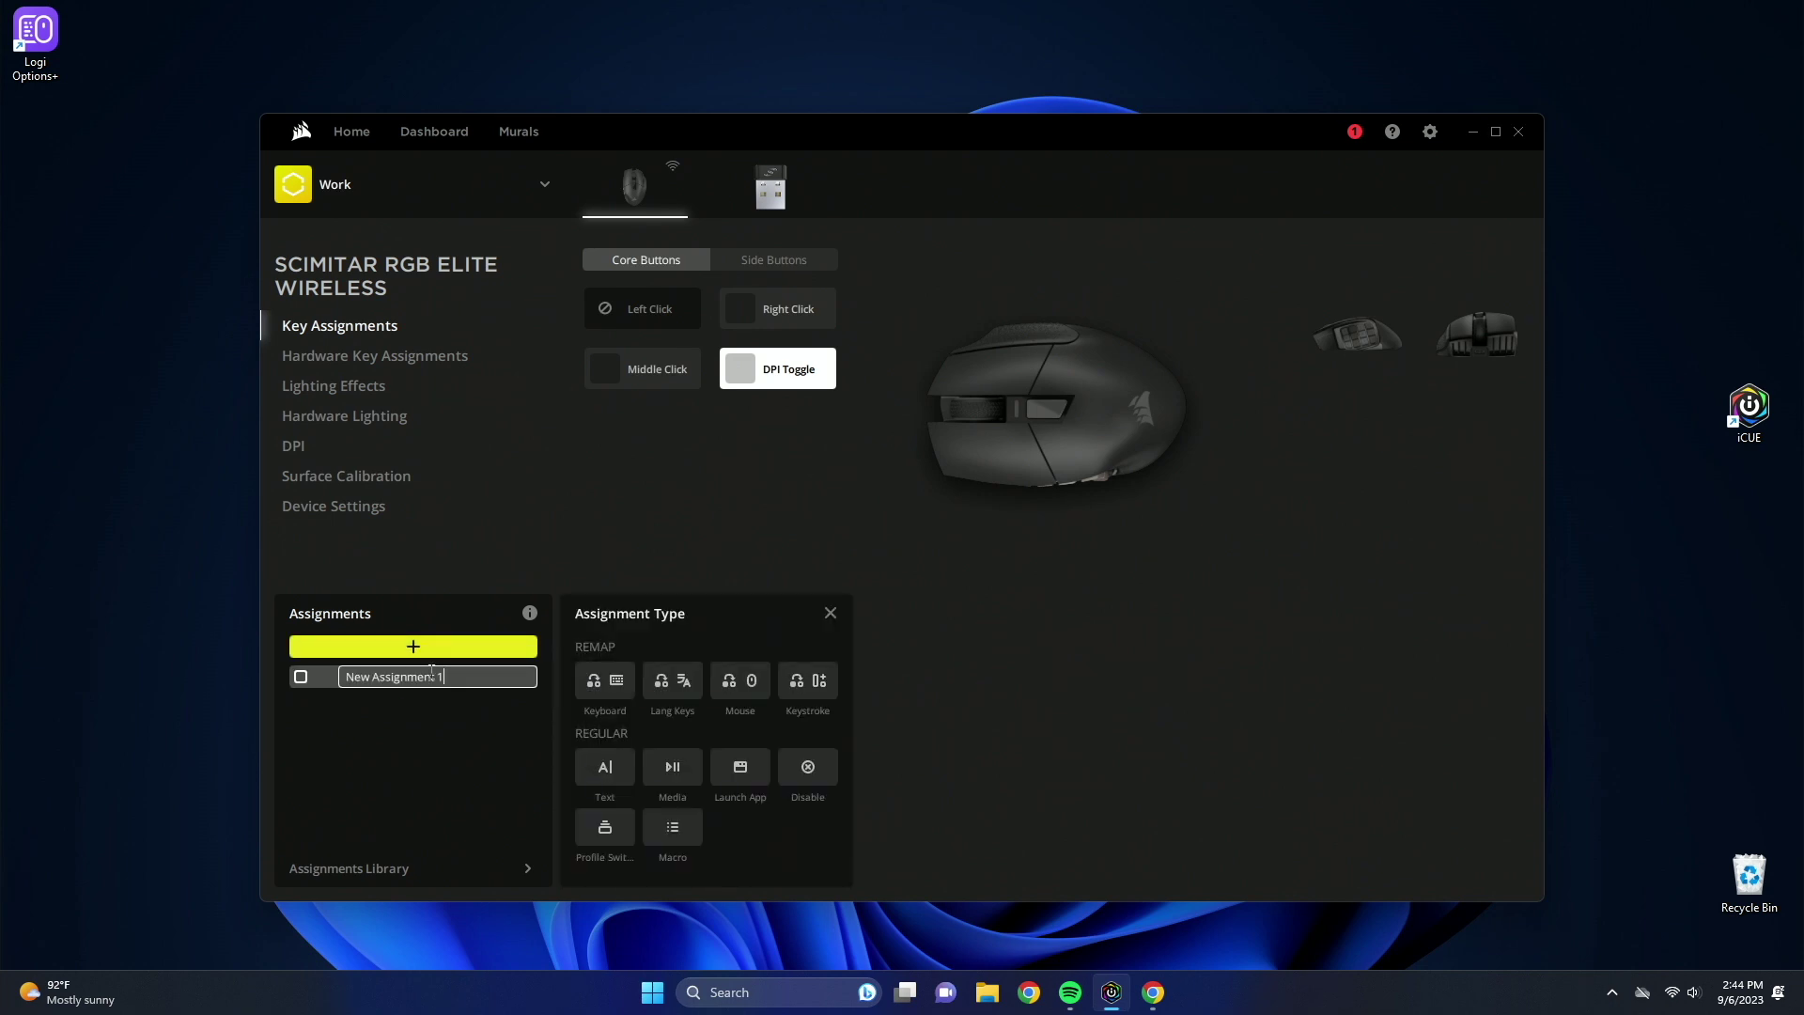
key("ctrl+a")
type("ESC")
key("Return")
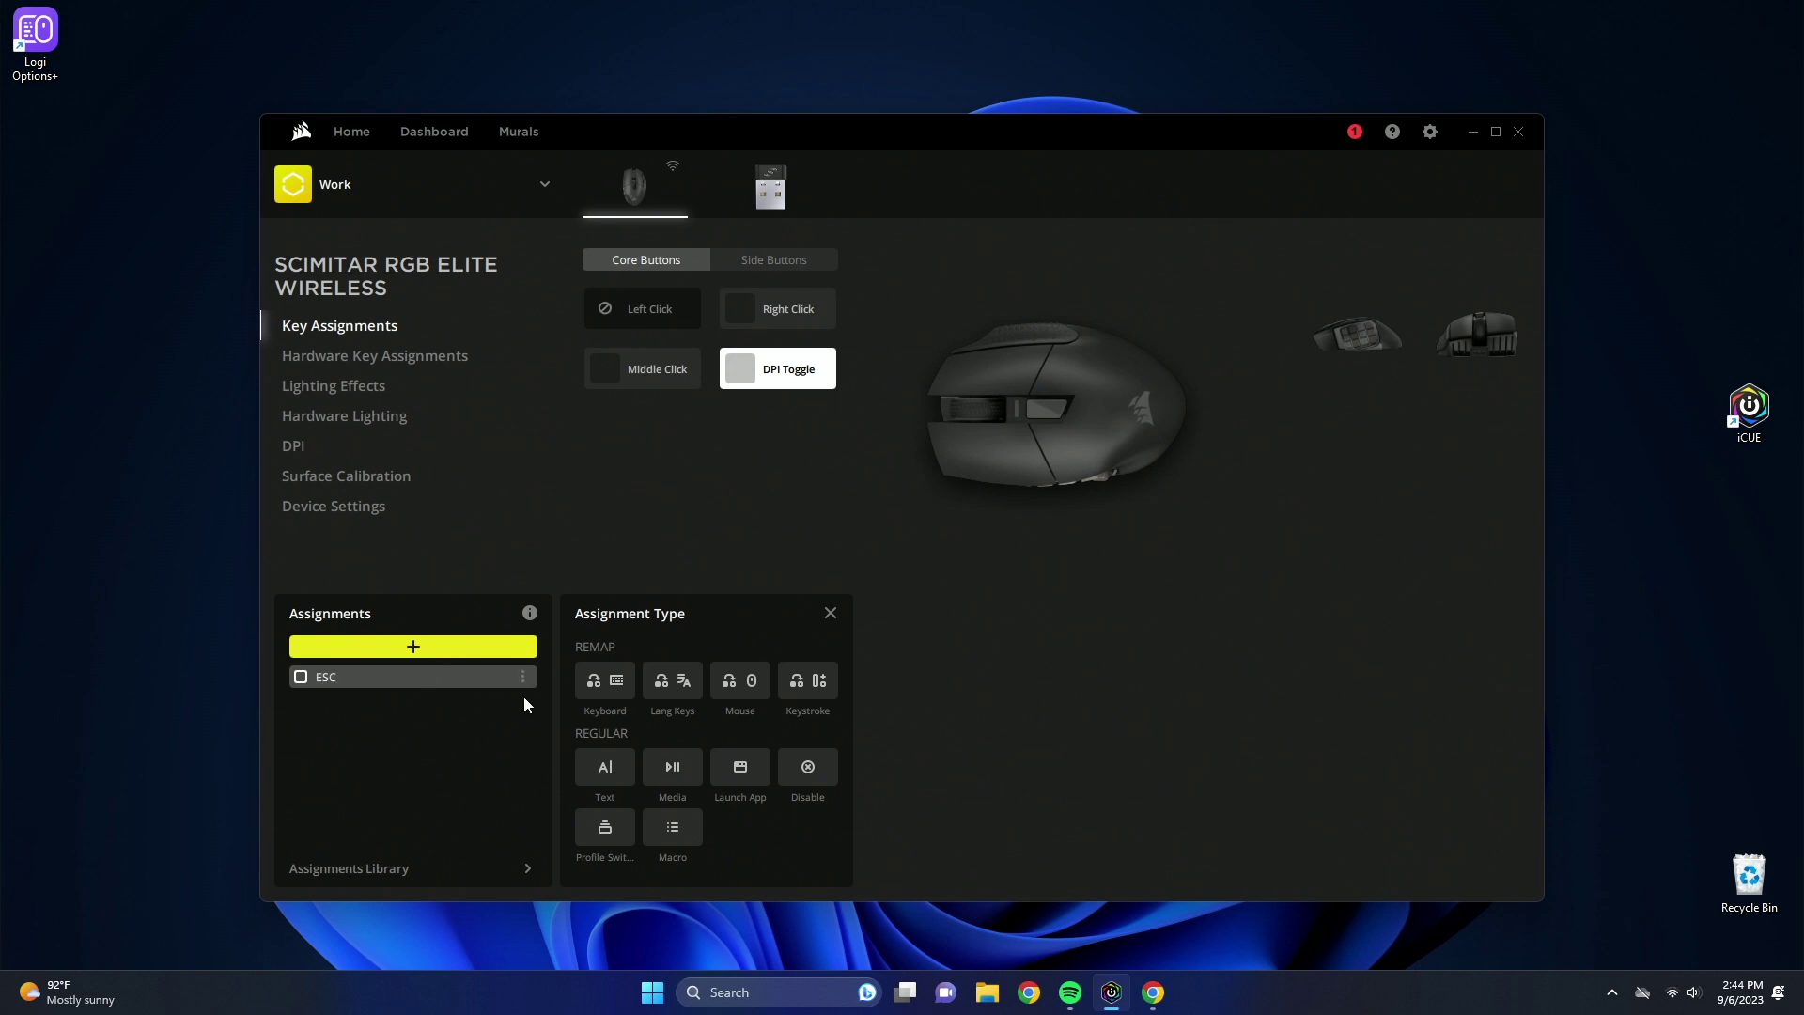
Make it a Keyboard remap, rename it 'ESC' again and apply it to DPI Toggle.
left_click(606, 686)
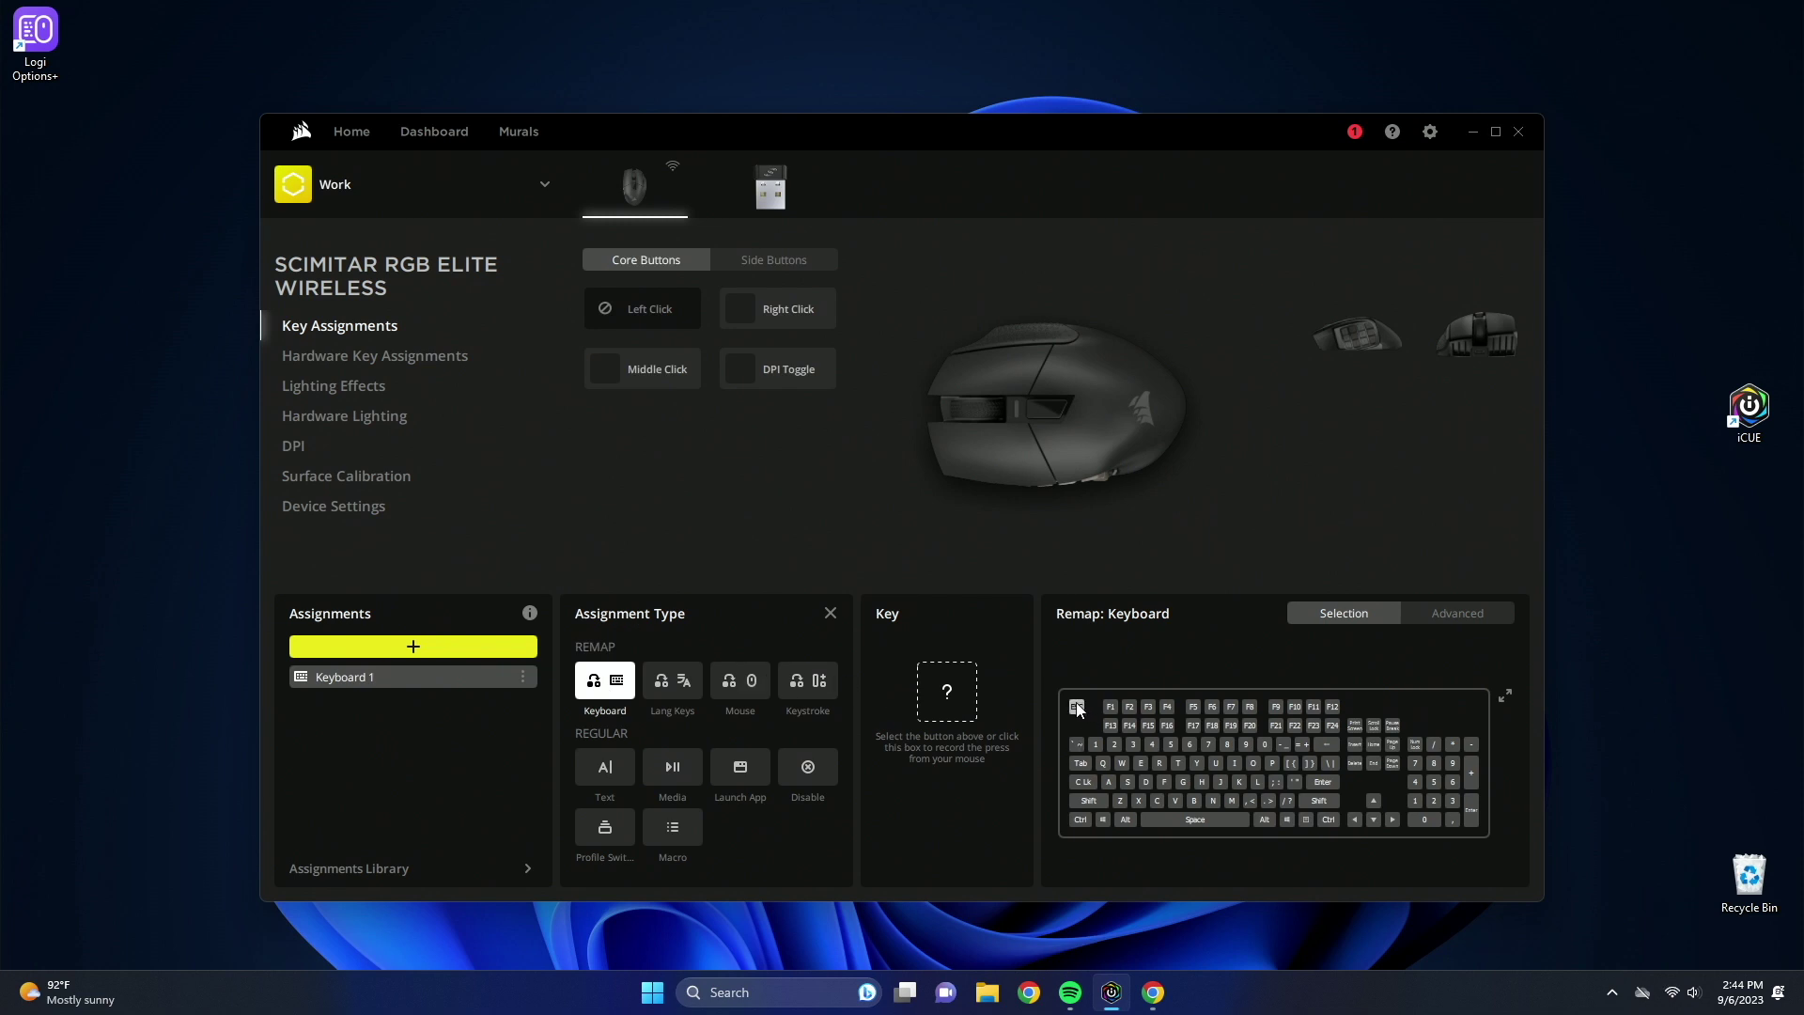
left_click(521, 687)
left_click(581, 732)
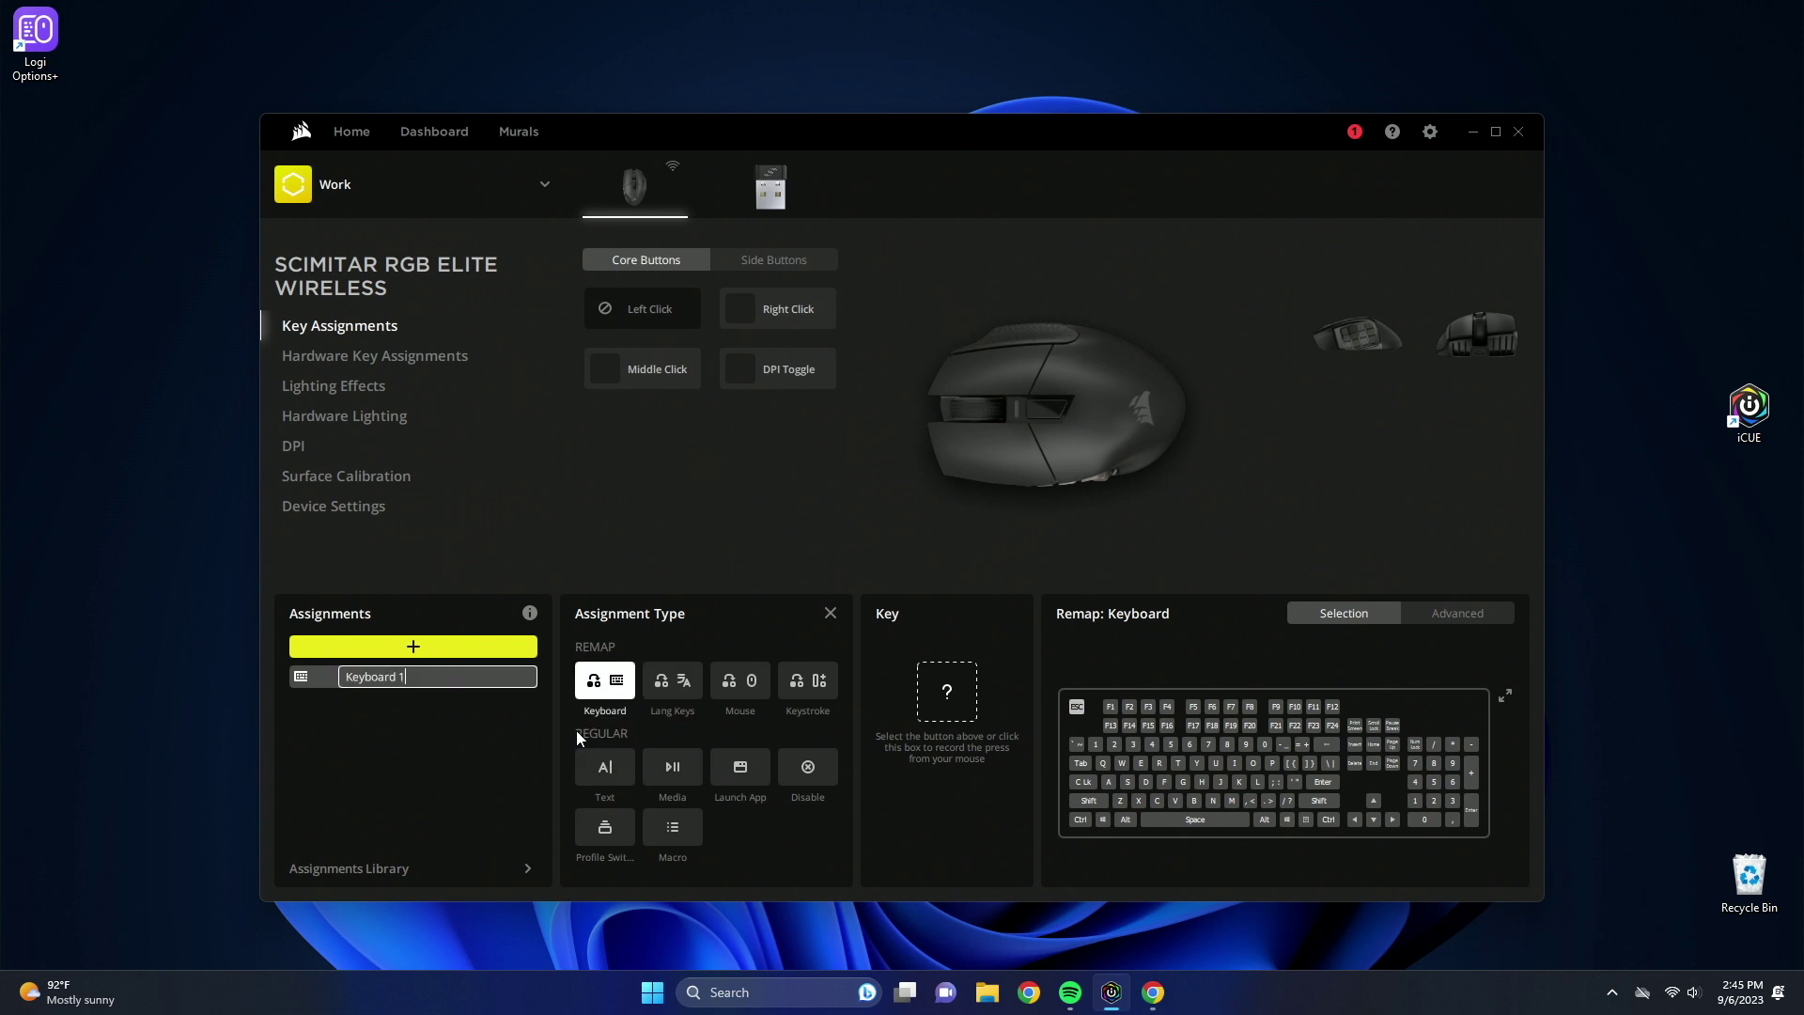
key("ctrl+a")
type("ESC")
key("Return")
left_click_drag(322, 680, 789, 357)
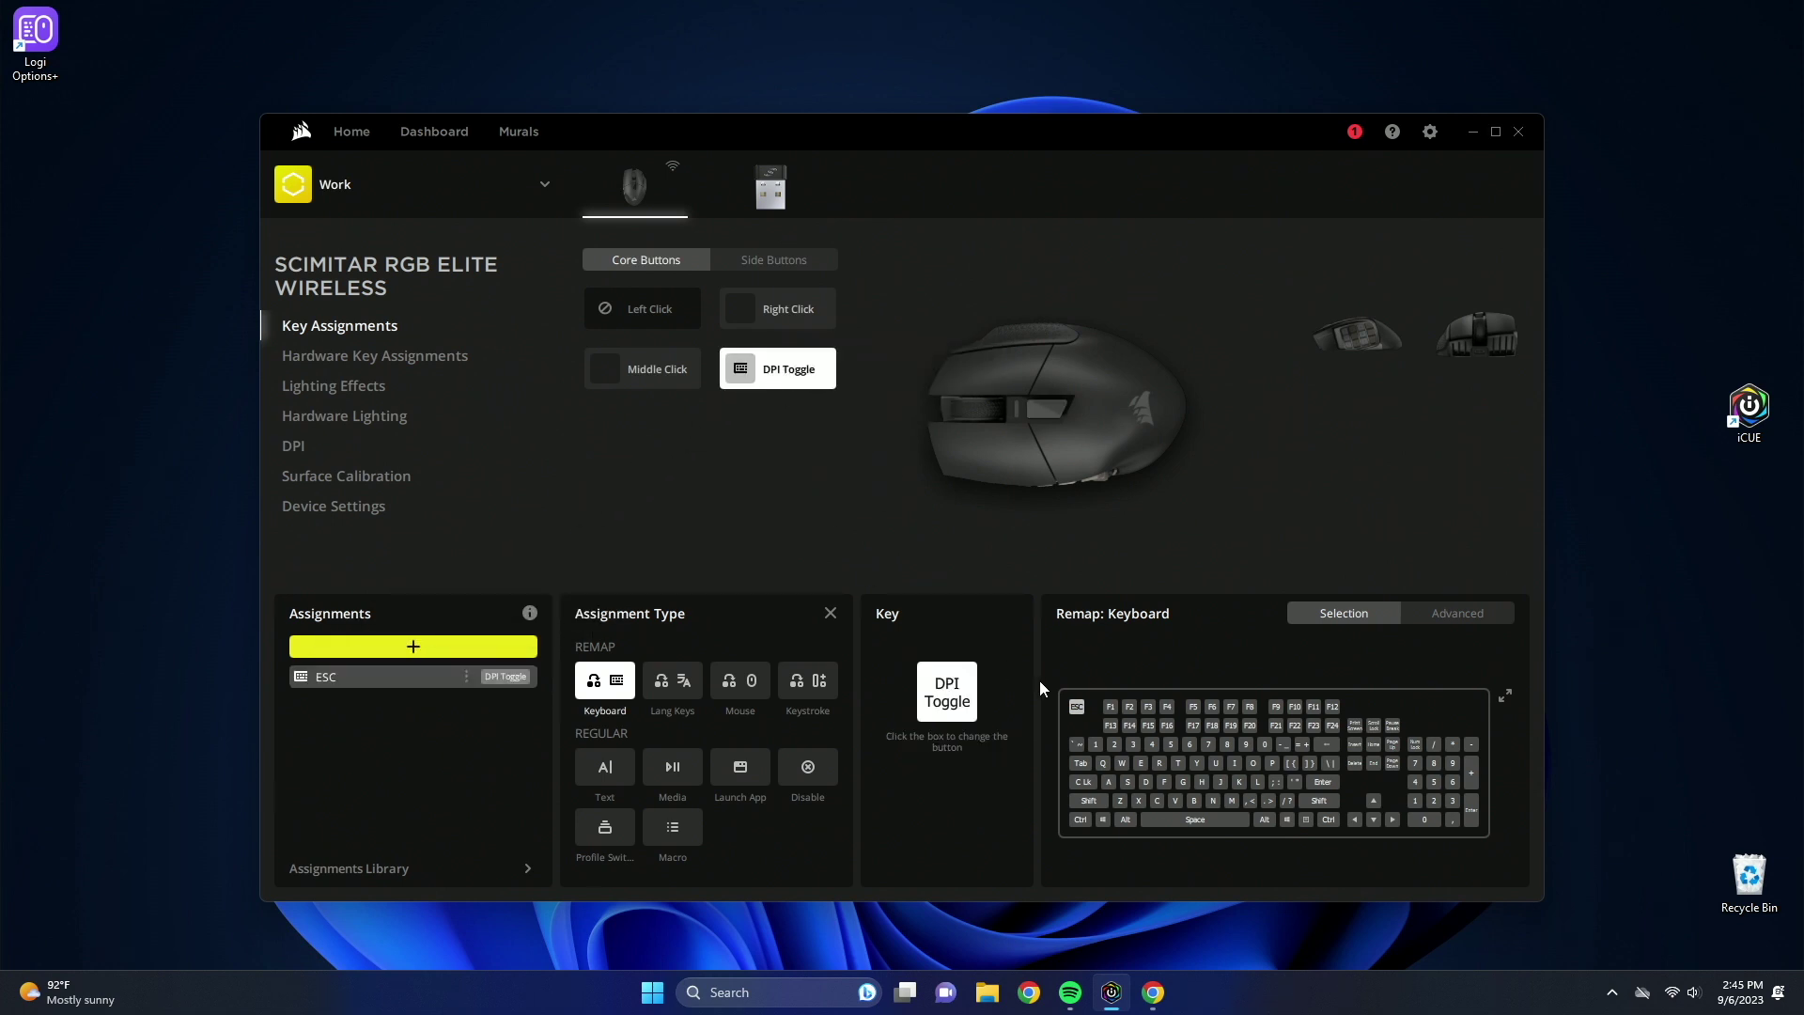
key("alt+Tab")
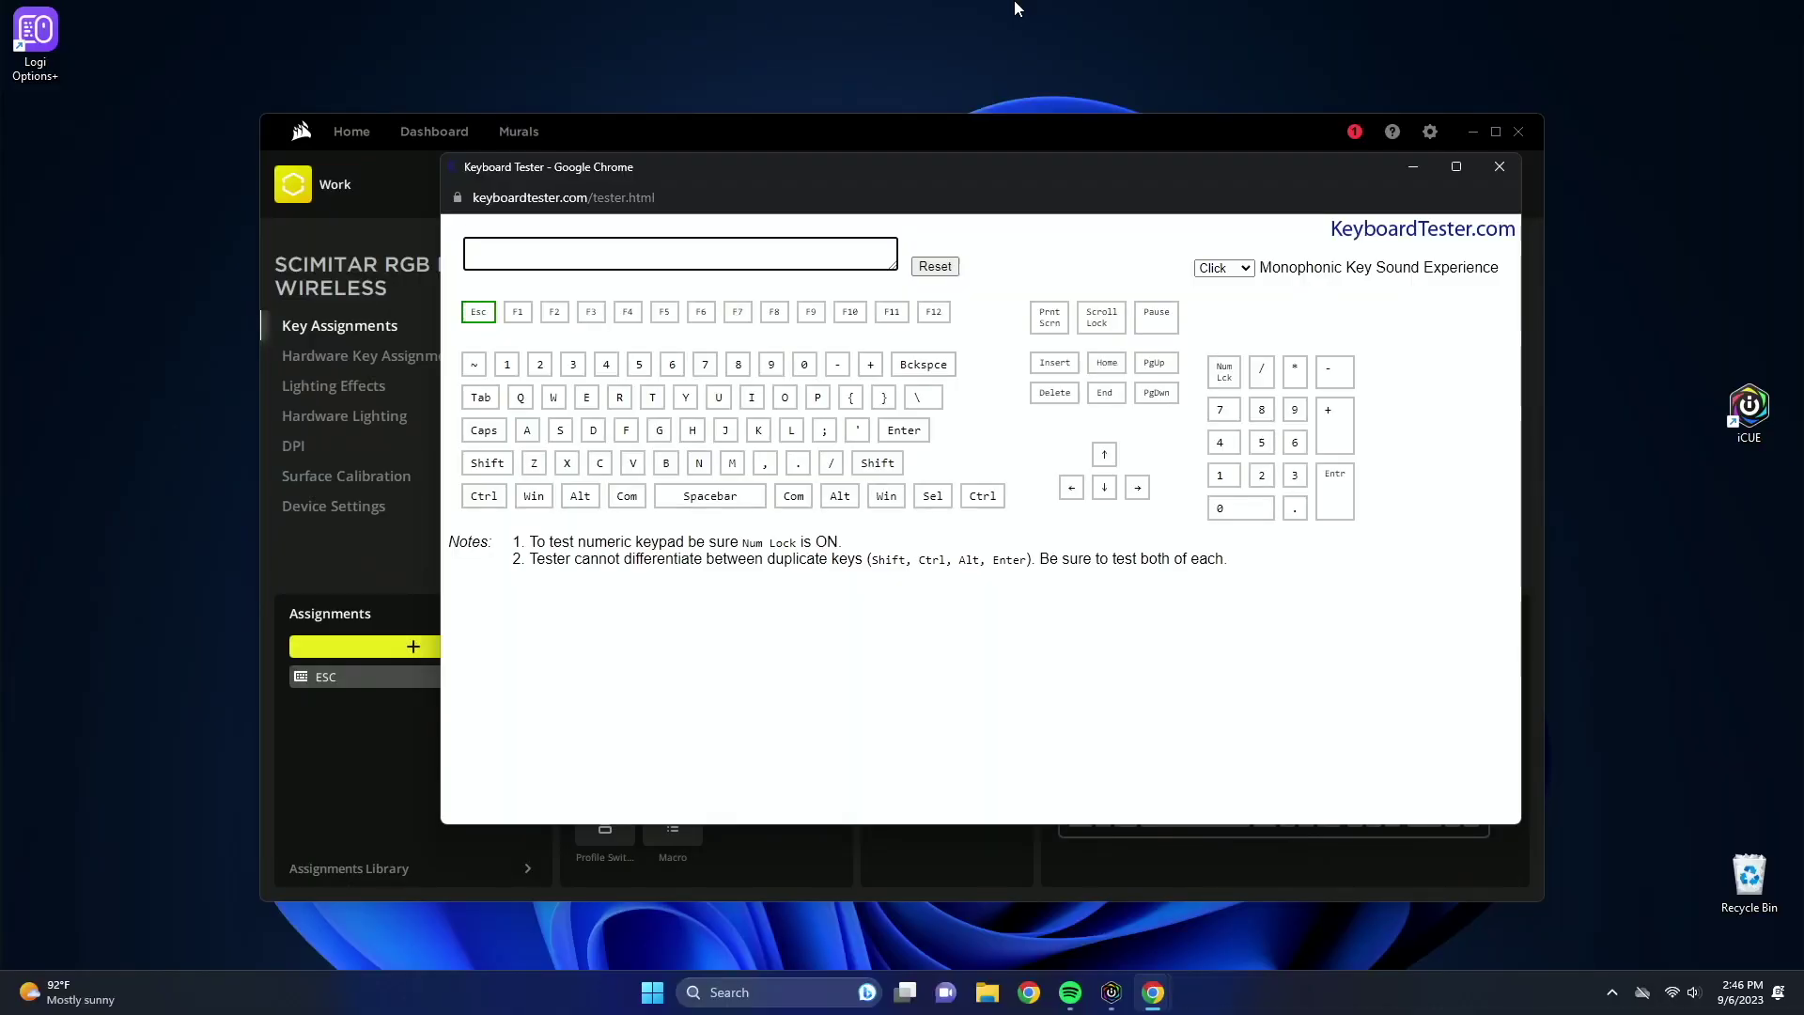
key("Escape")
key("Escape")
key("Escape")
key("Escape")
key("alt+Tab")
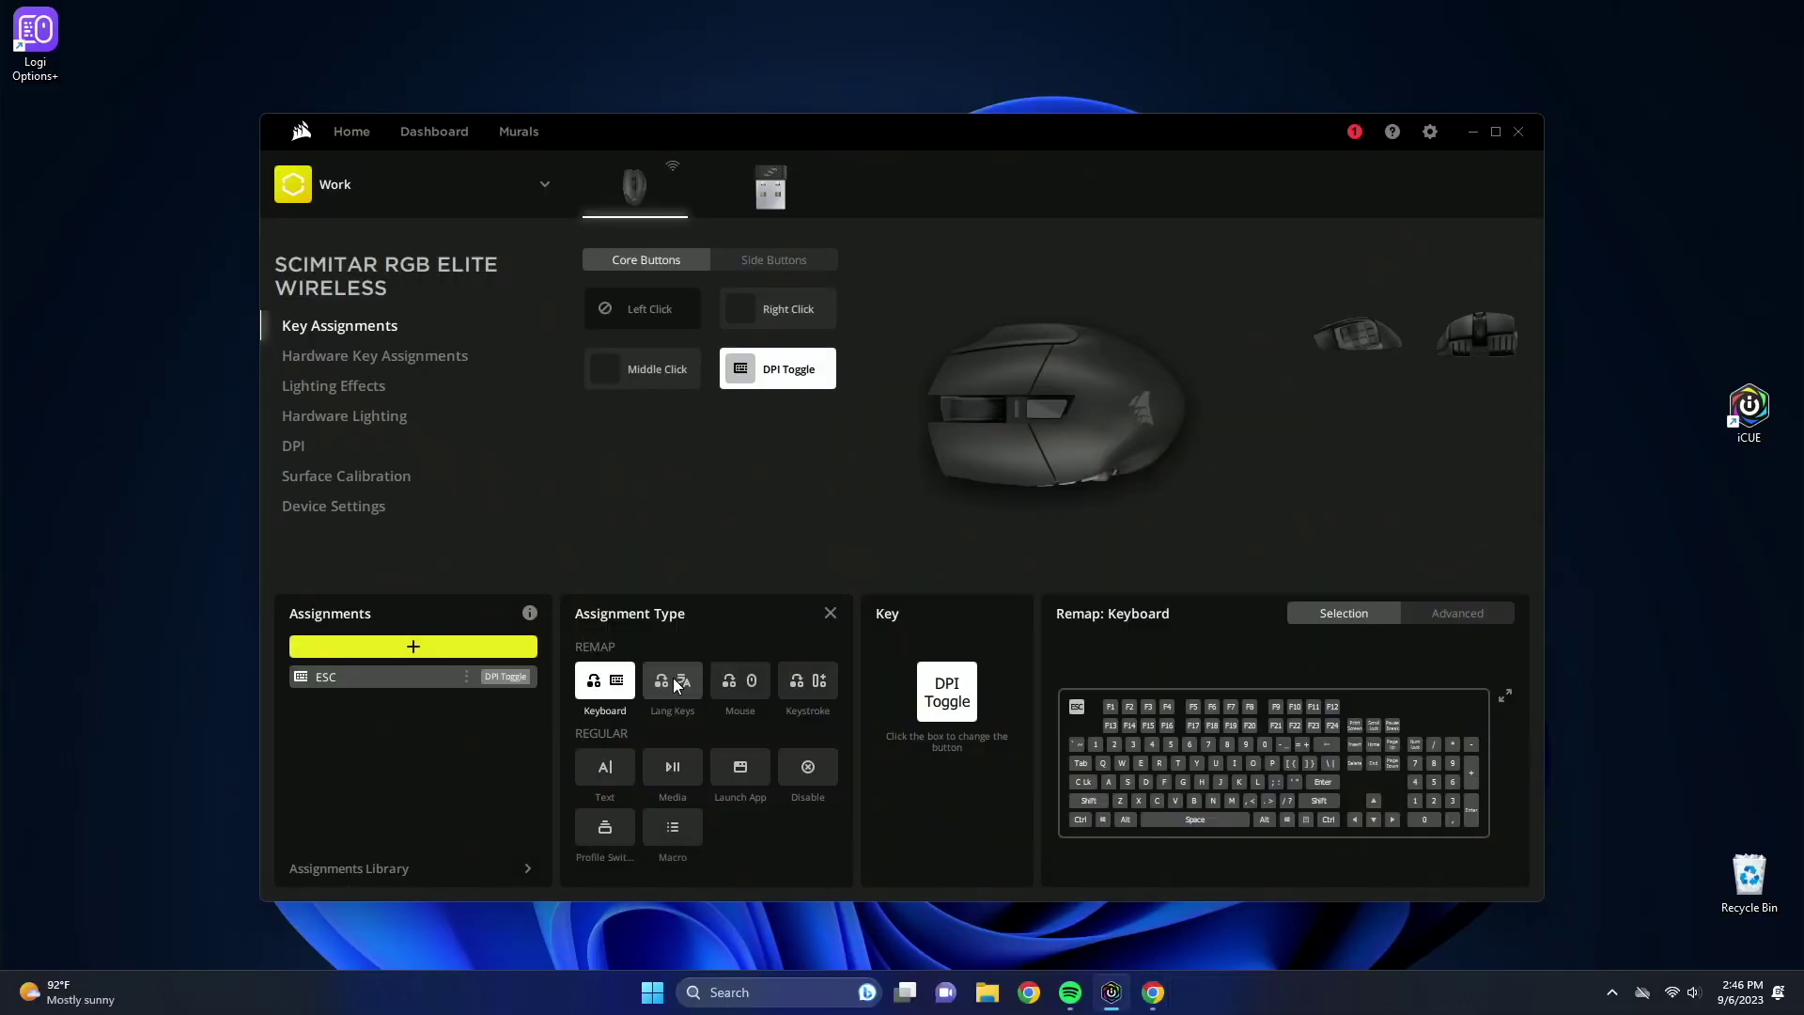
Add a new assignment and try the Keyboard, Lang Keys and Mouse remap types.
left_click(418, 645)
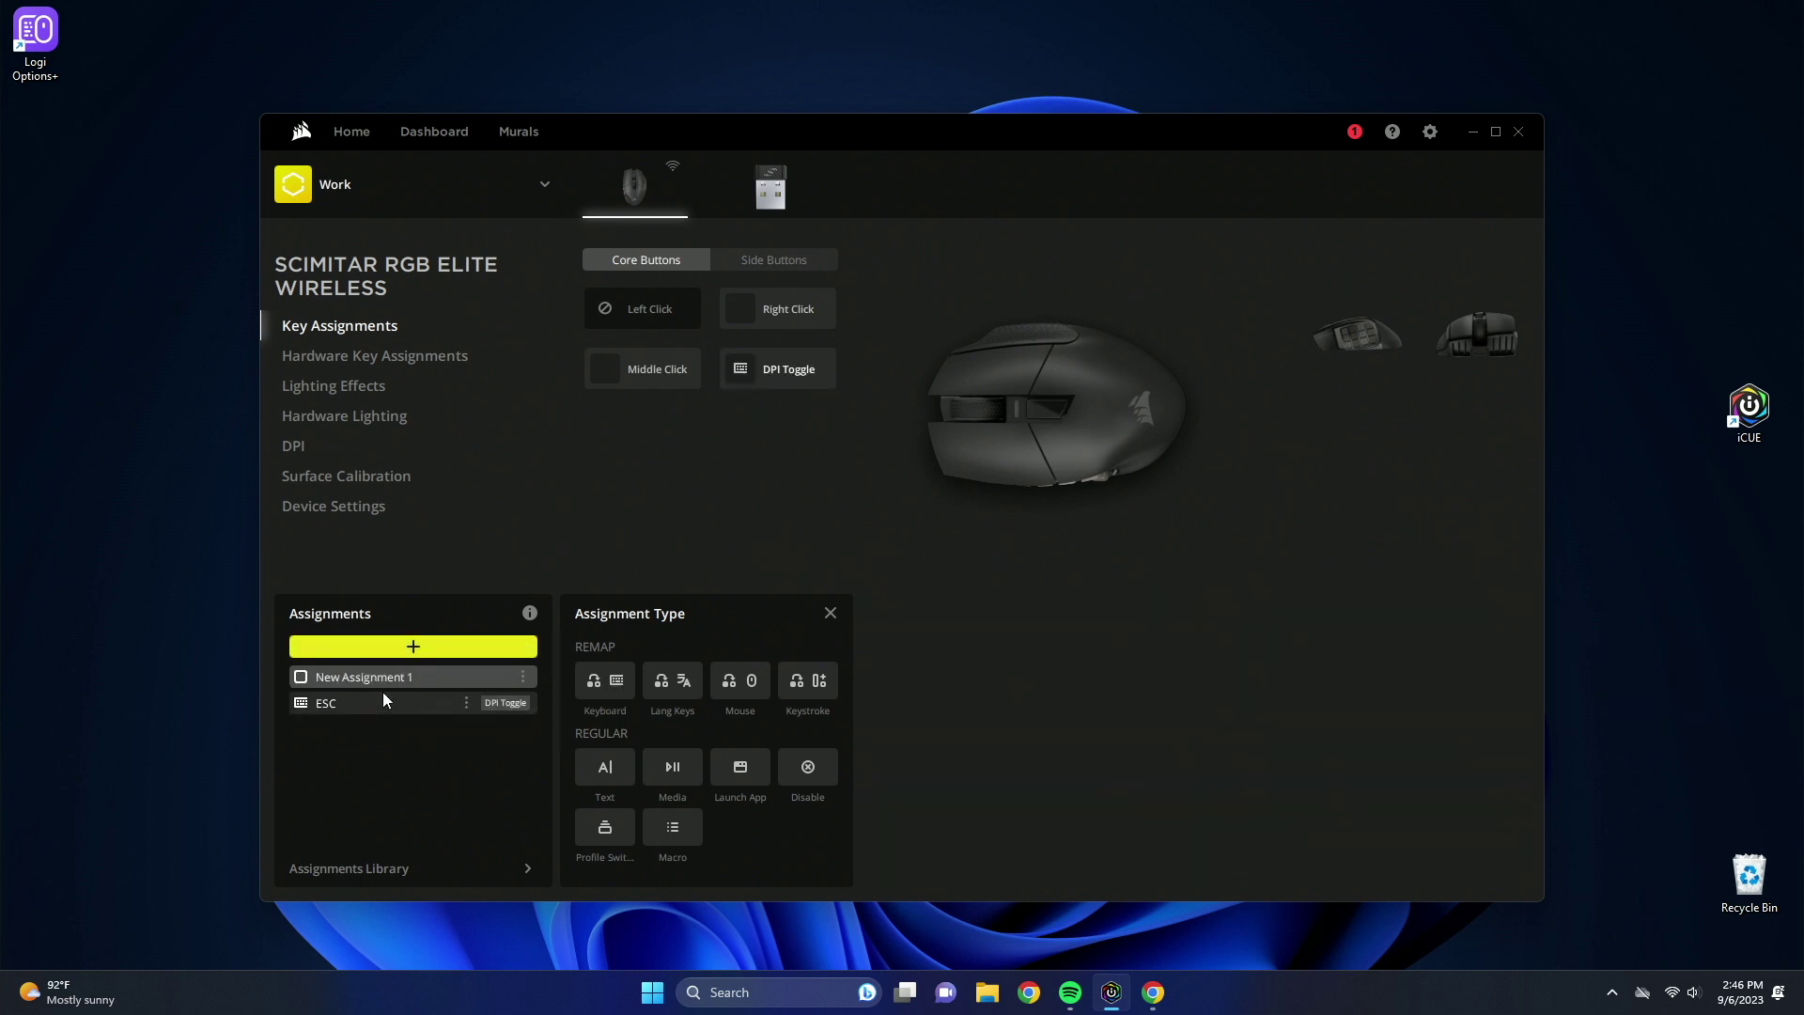
left_click(605, 682)
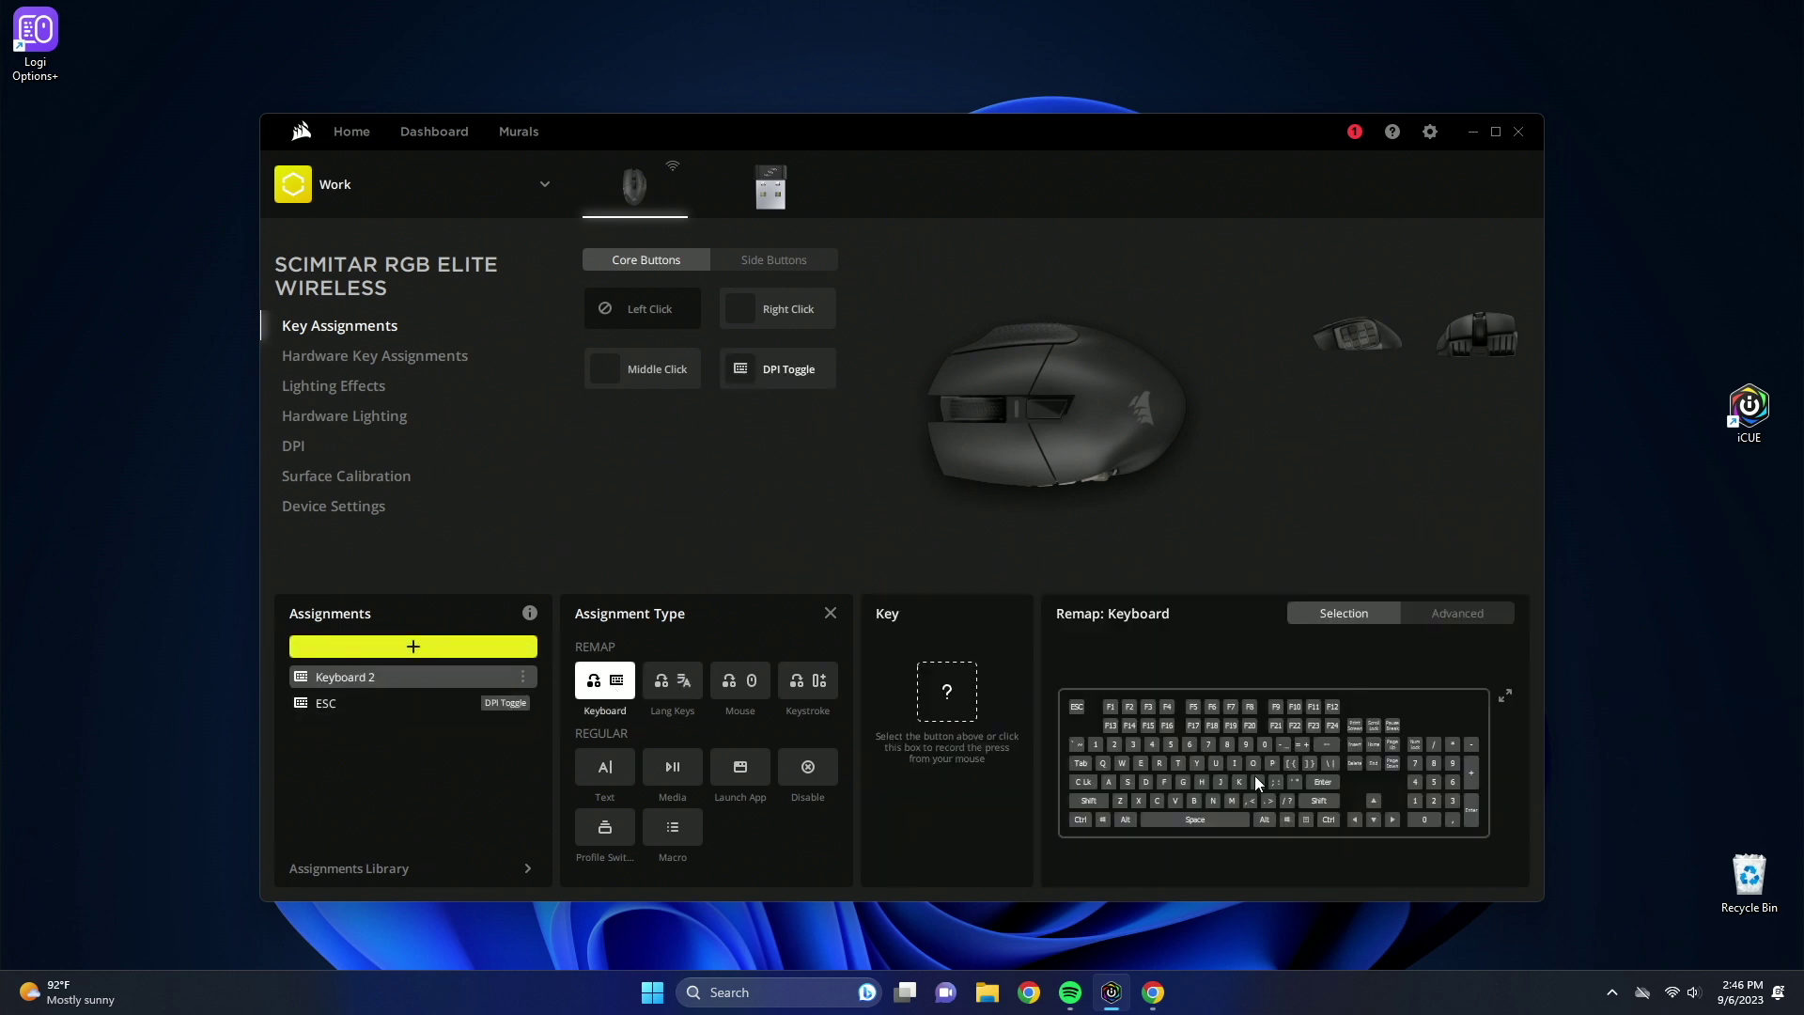
left_click(673, 680)
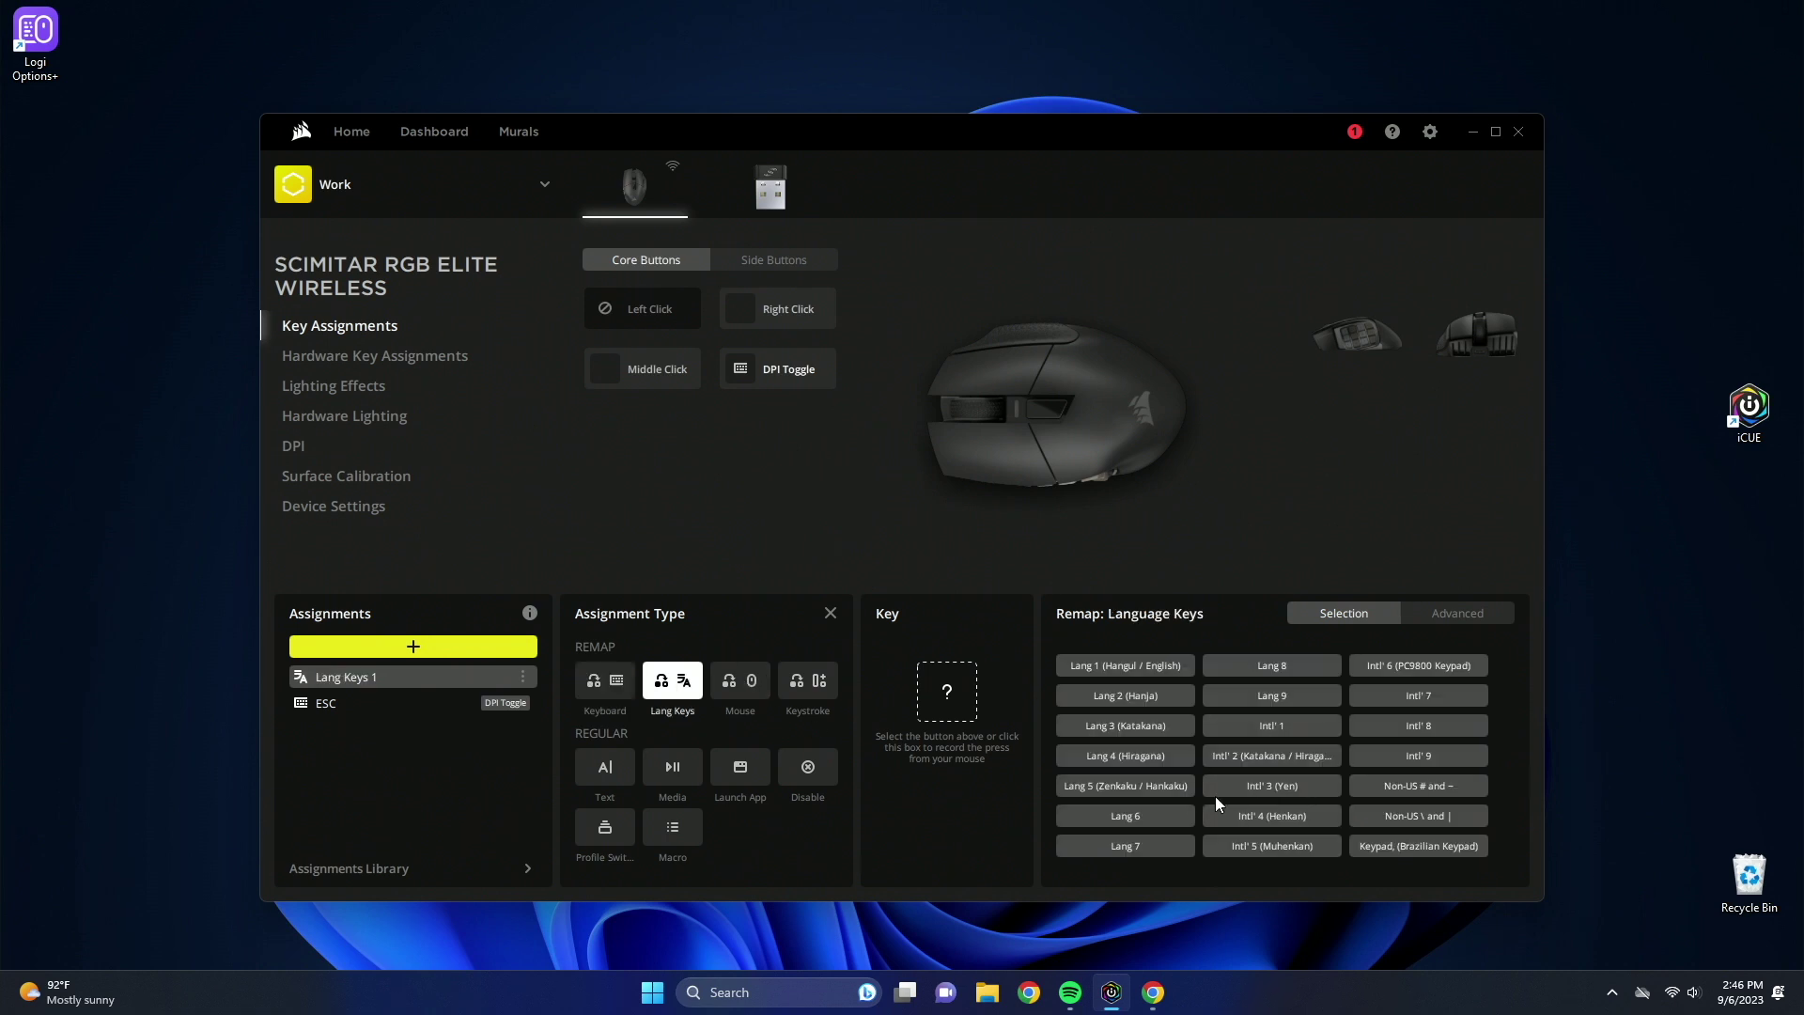
left_click(741, 681)
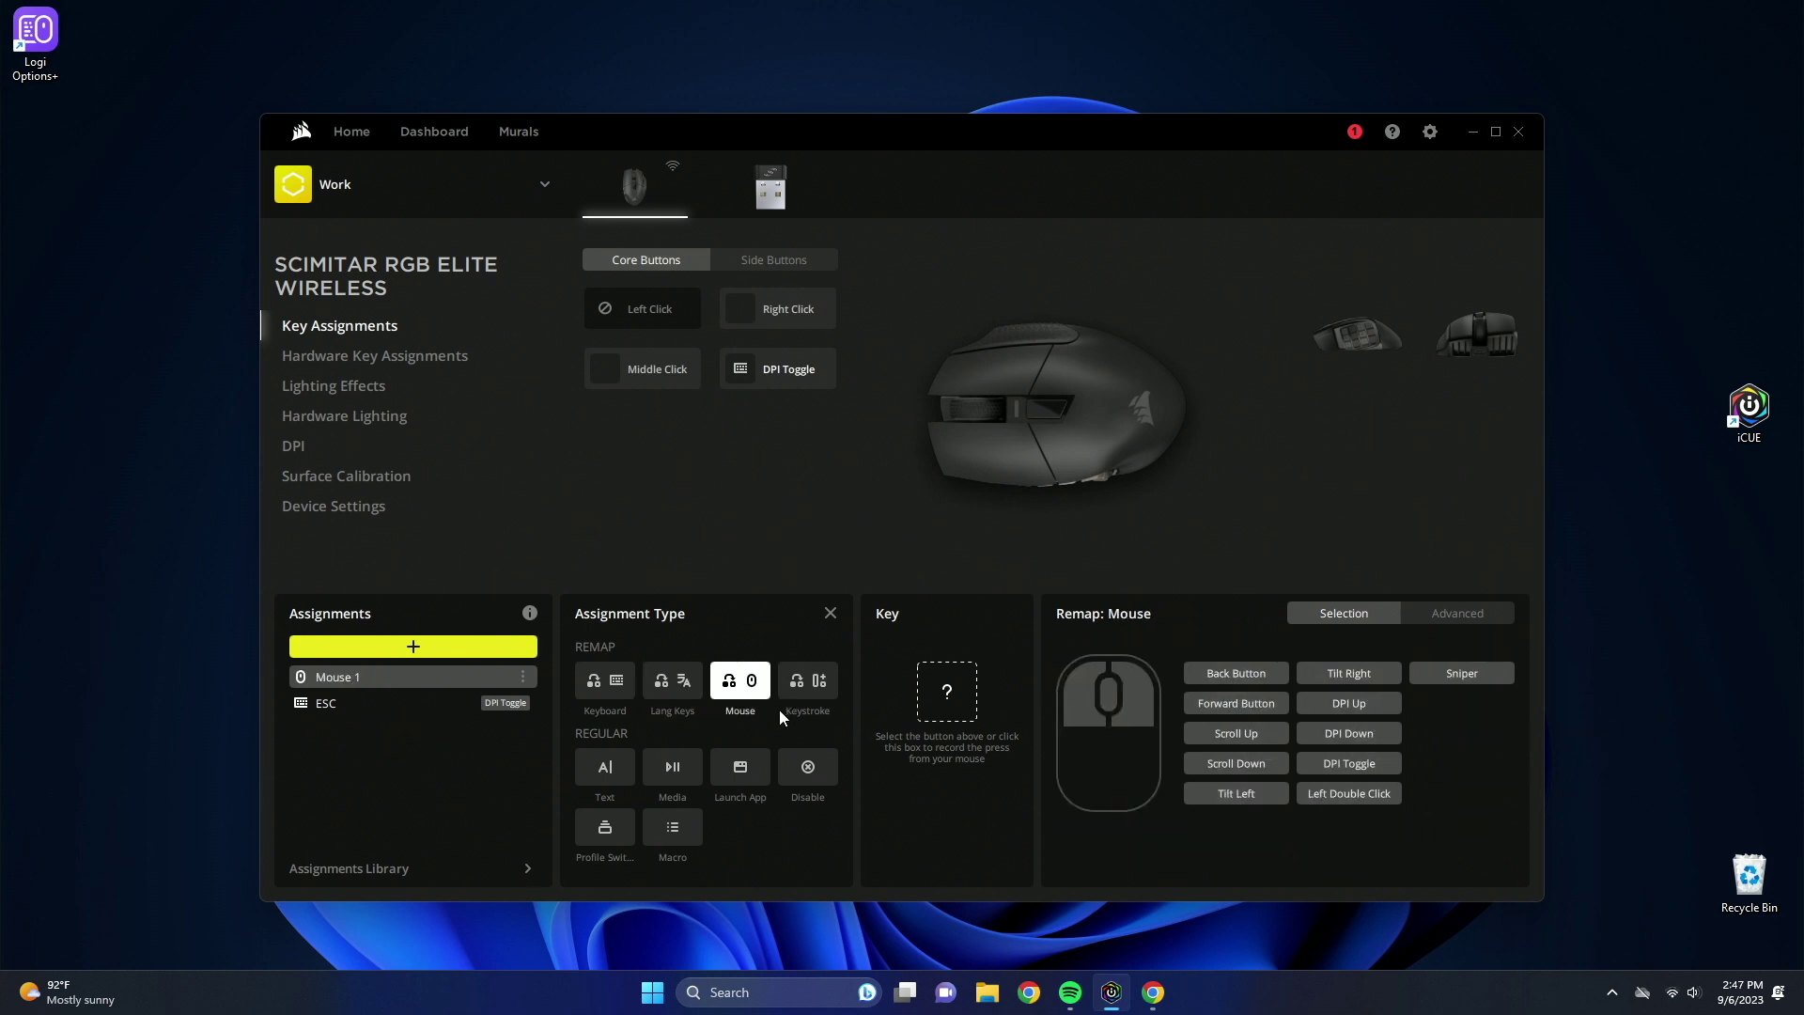
Try a Keystroke of Ctrl+Shift+T, then switch to Text and begin entering 'Hello everyone'.
left_click(818, 681)
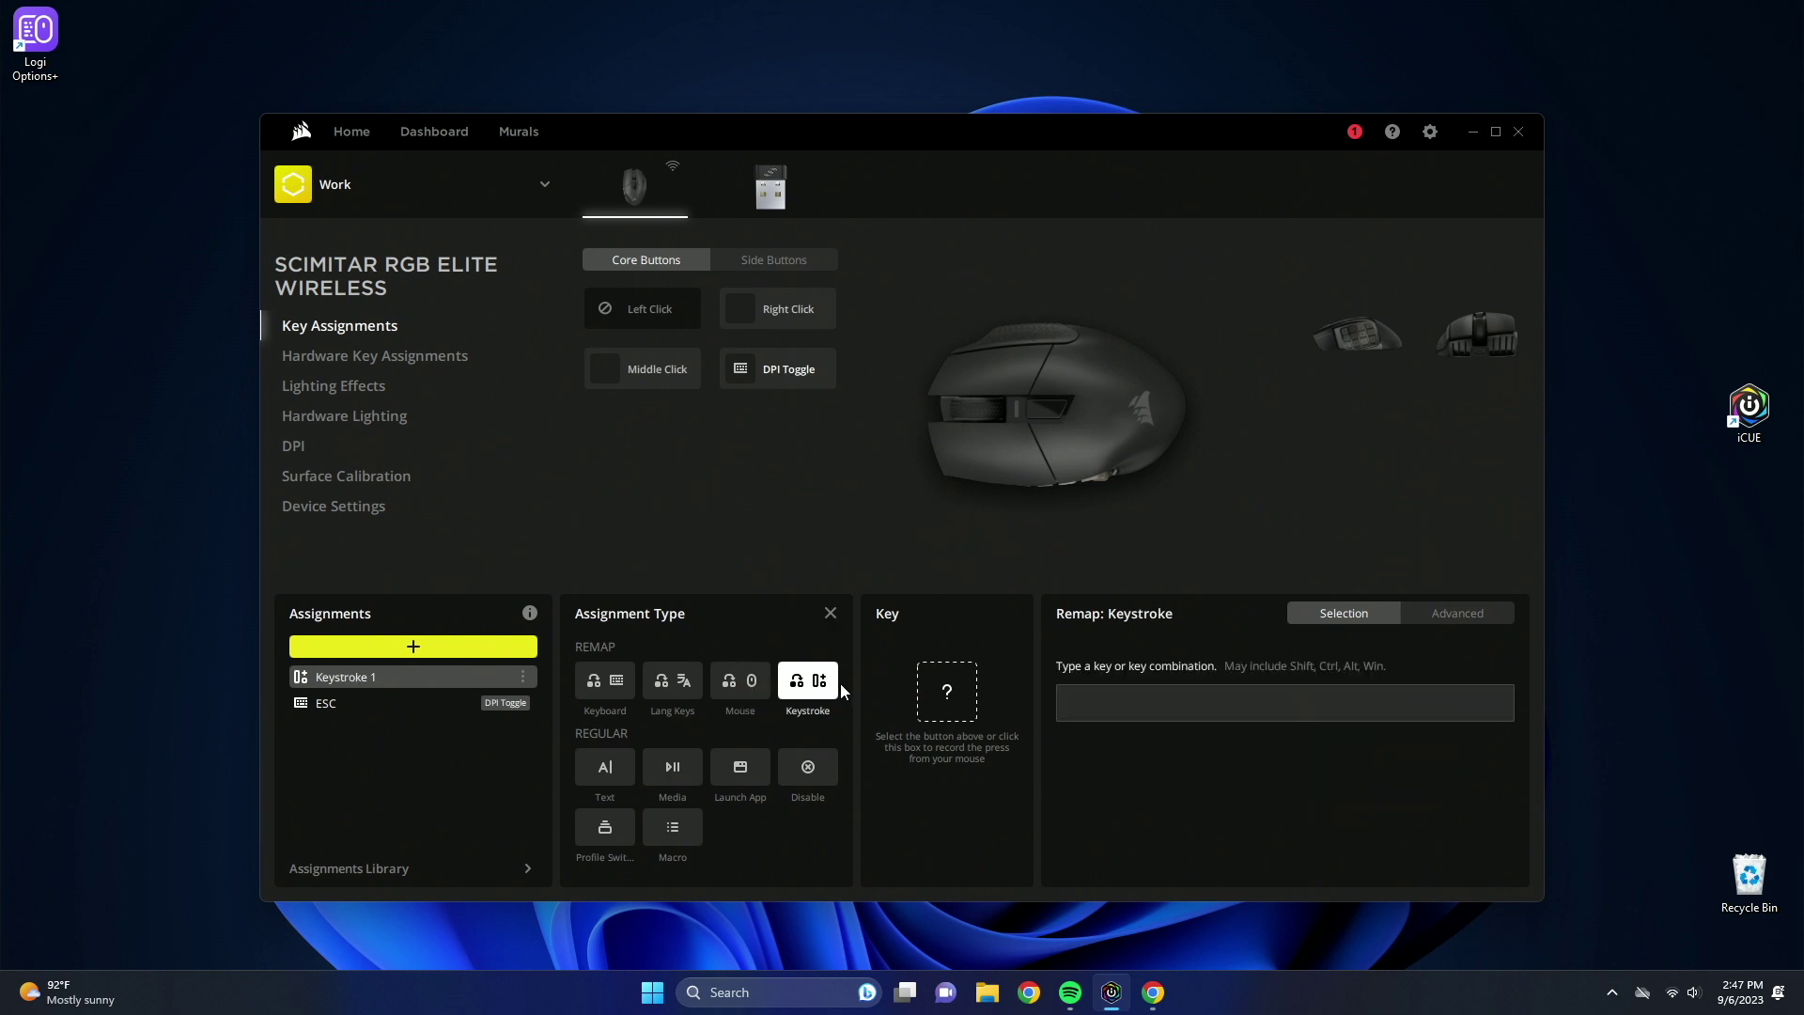
left_click(1113, 700)
key("ctrl+shift+t")
type("Ctrl + Shift + T")
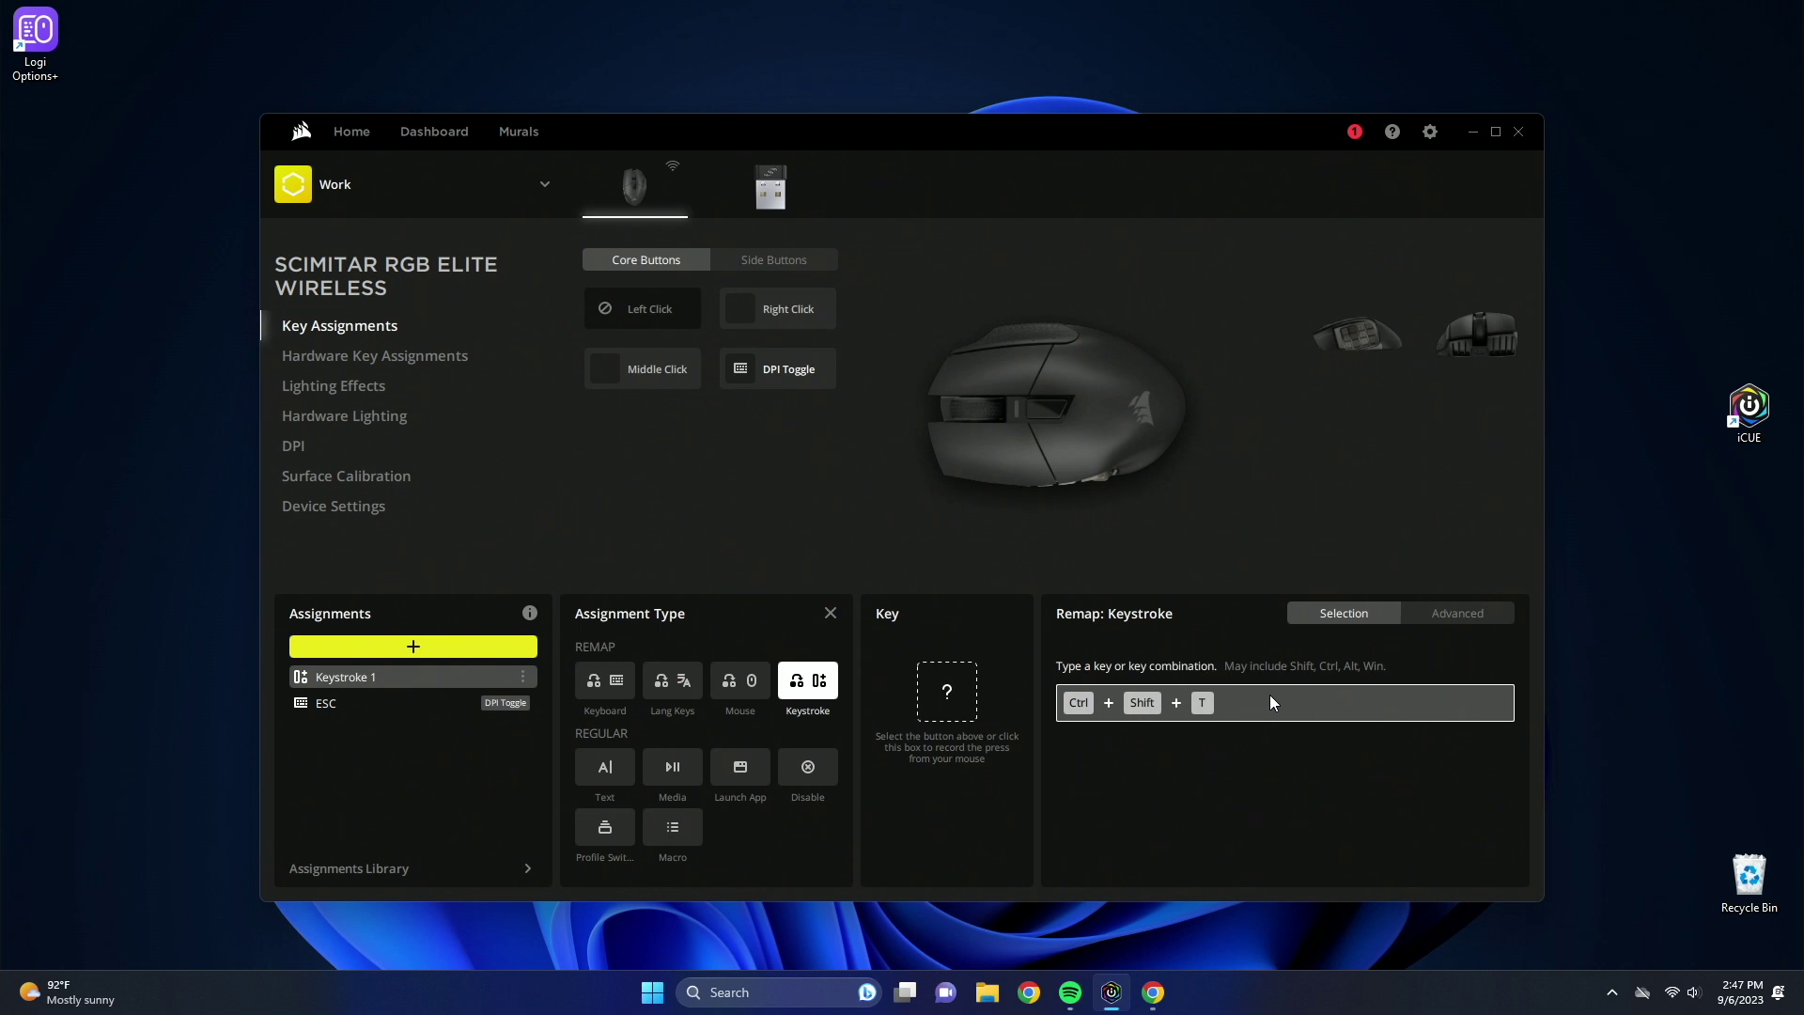
left_click(606, 767)
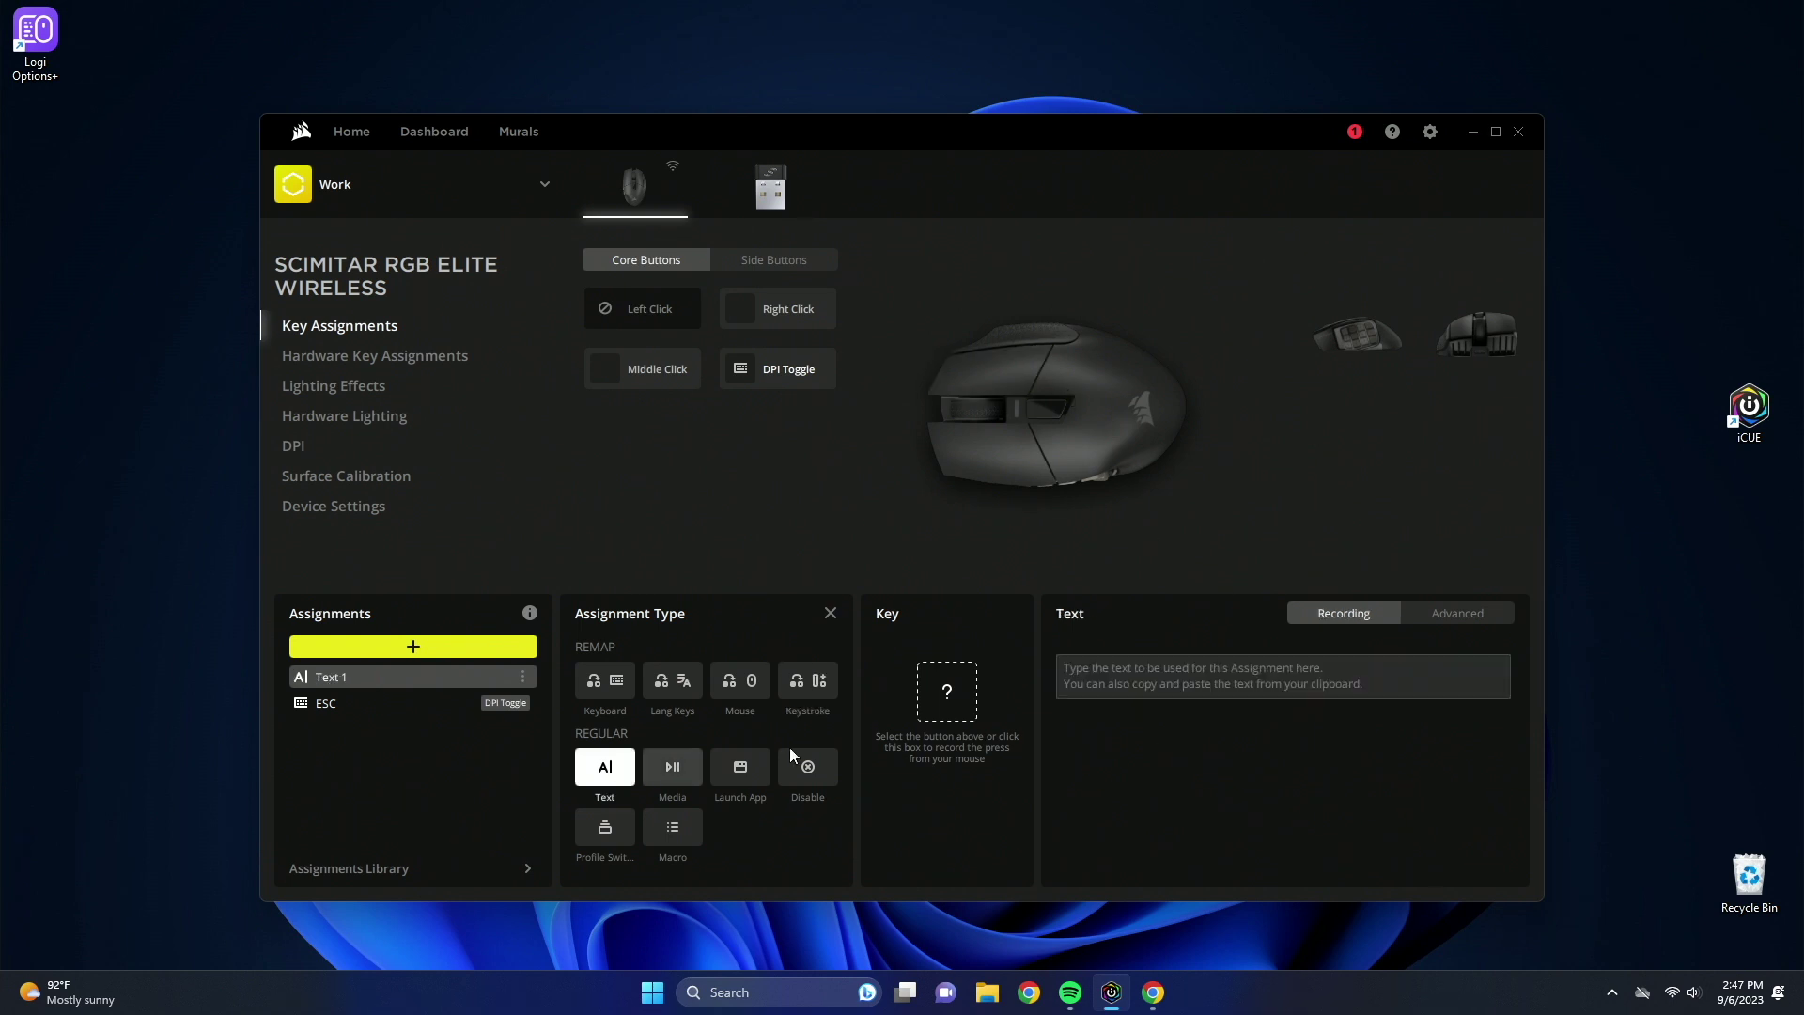
left_click(1138, 669)
type("Hello everyone")
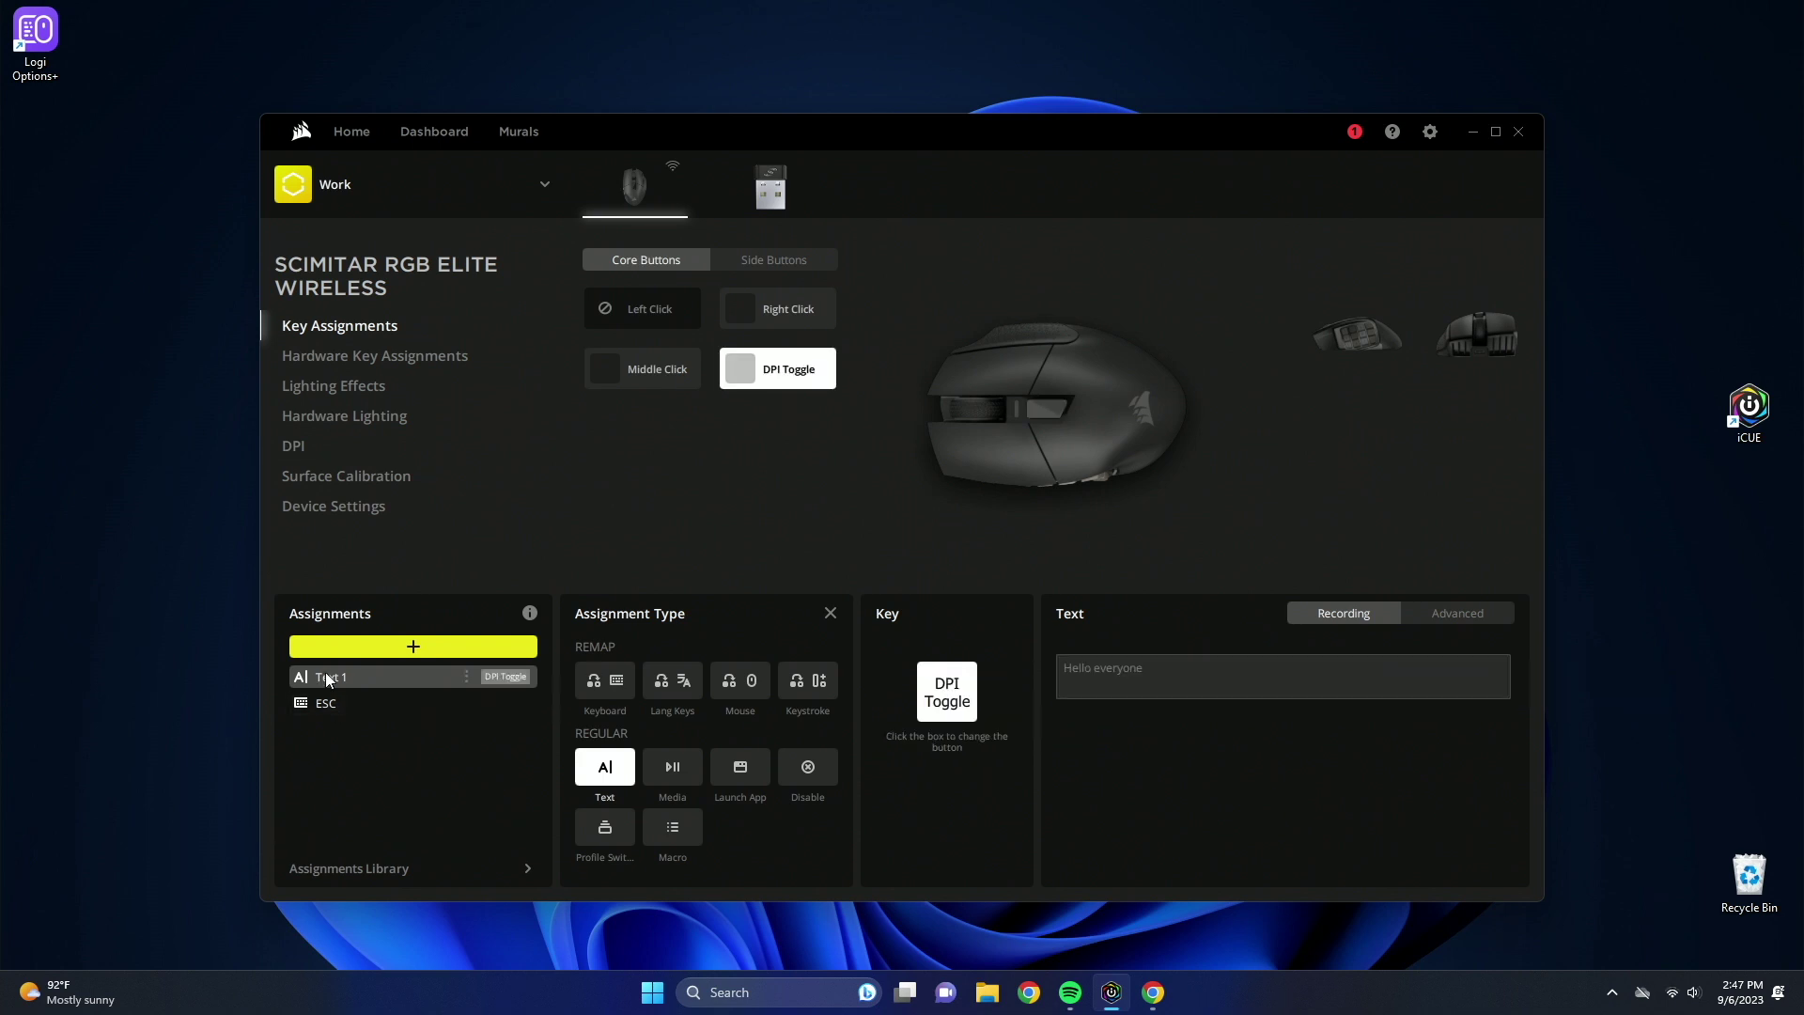
Attach the text assignment to DPI Toggle and open Notepad to test it.
mouse_move(325, 678)
left_mouse_down()
mouse_move(745, 411)
mouse_move(777, 365)
left_mouse_up()
left_click(1175, 992)
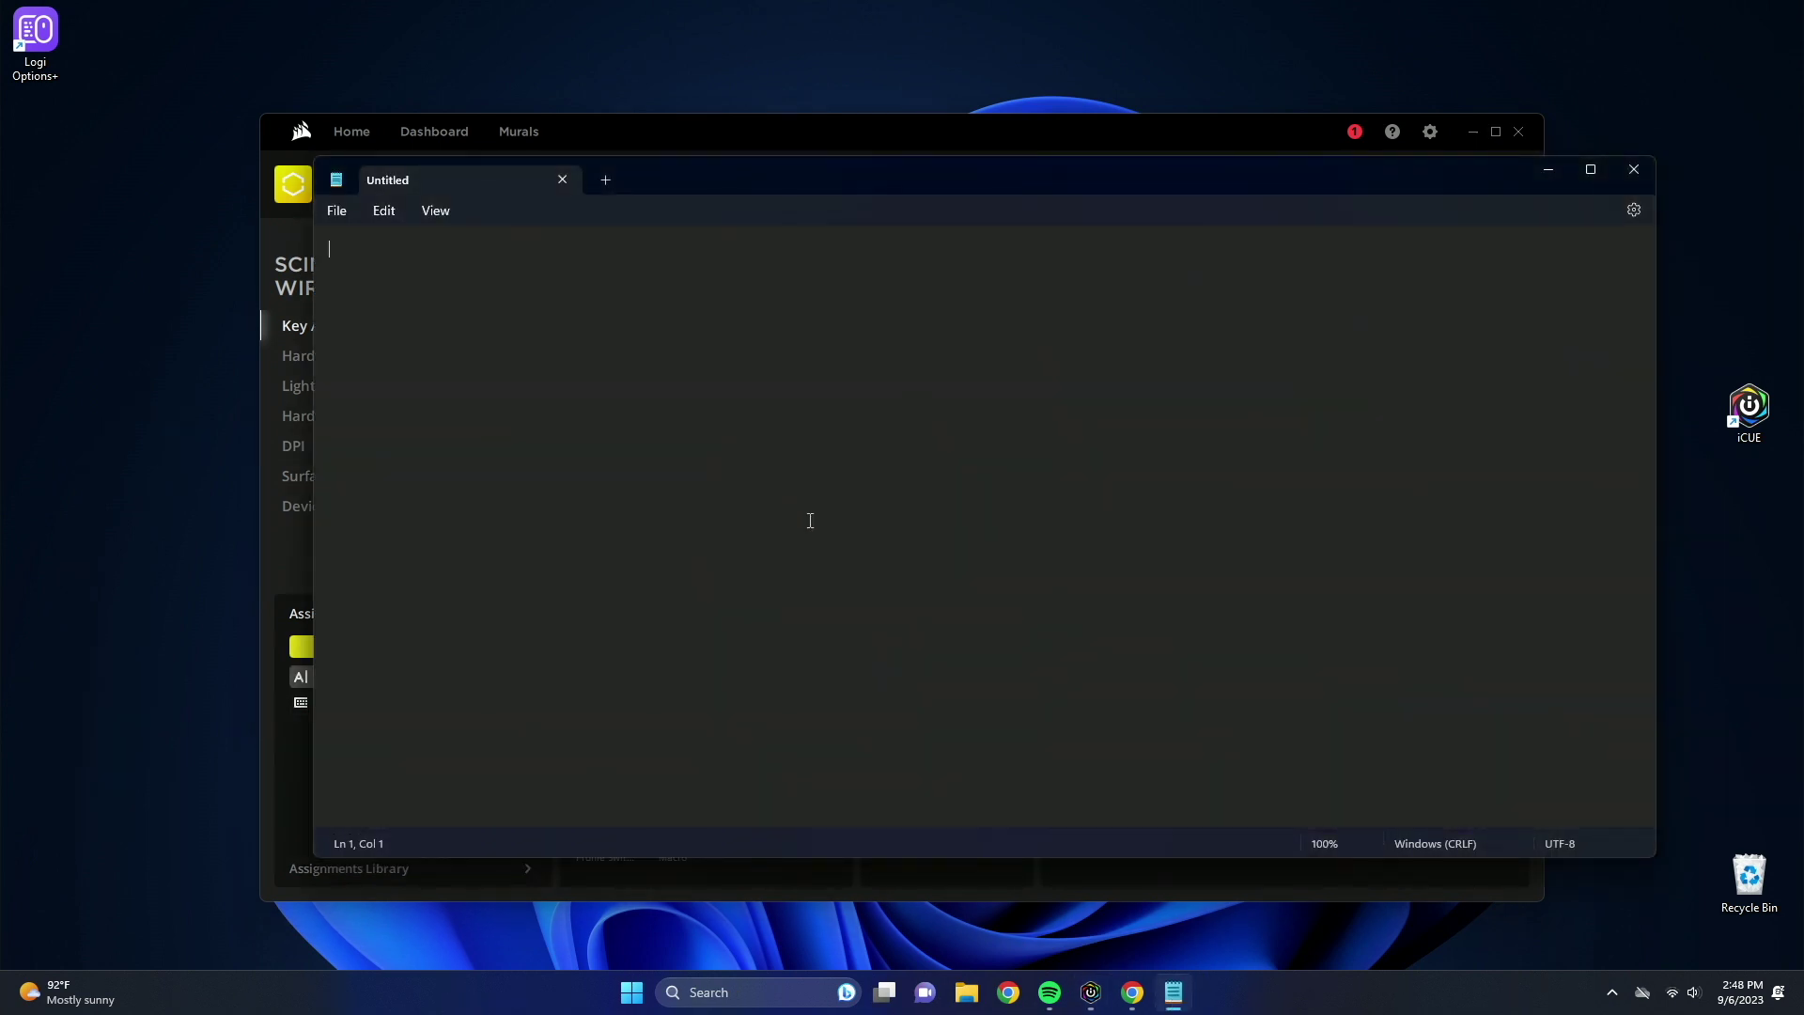
type("Hello everyone")
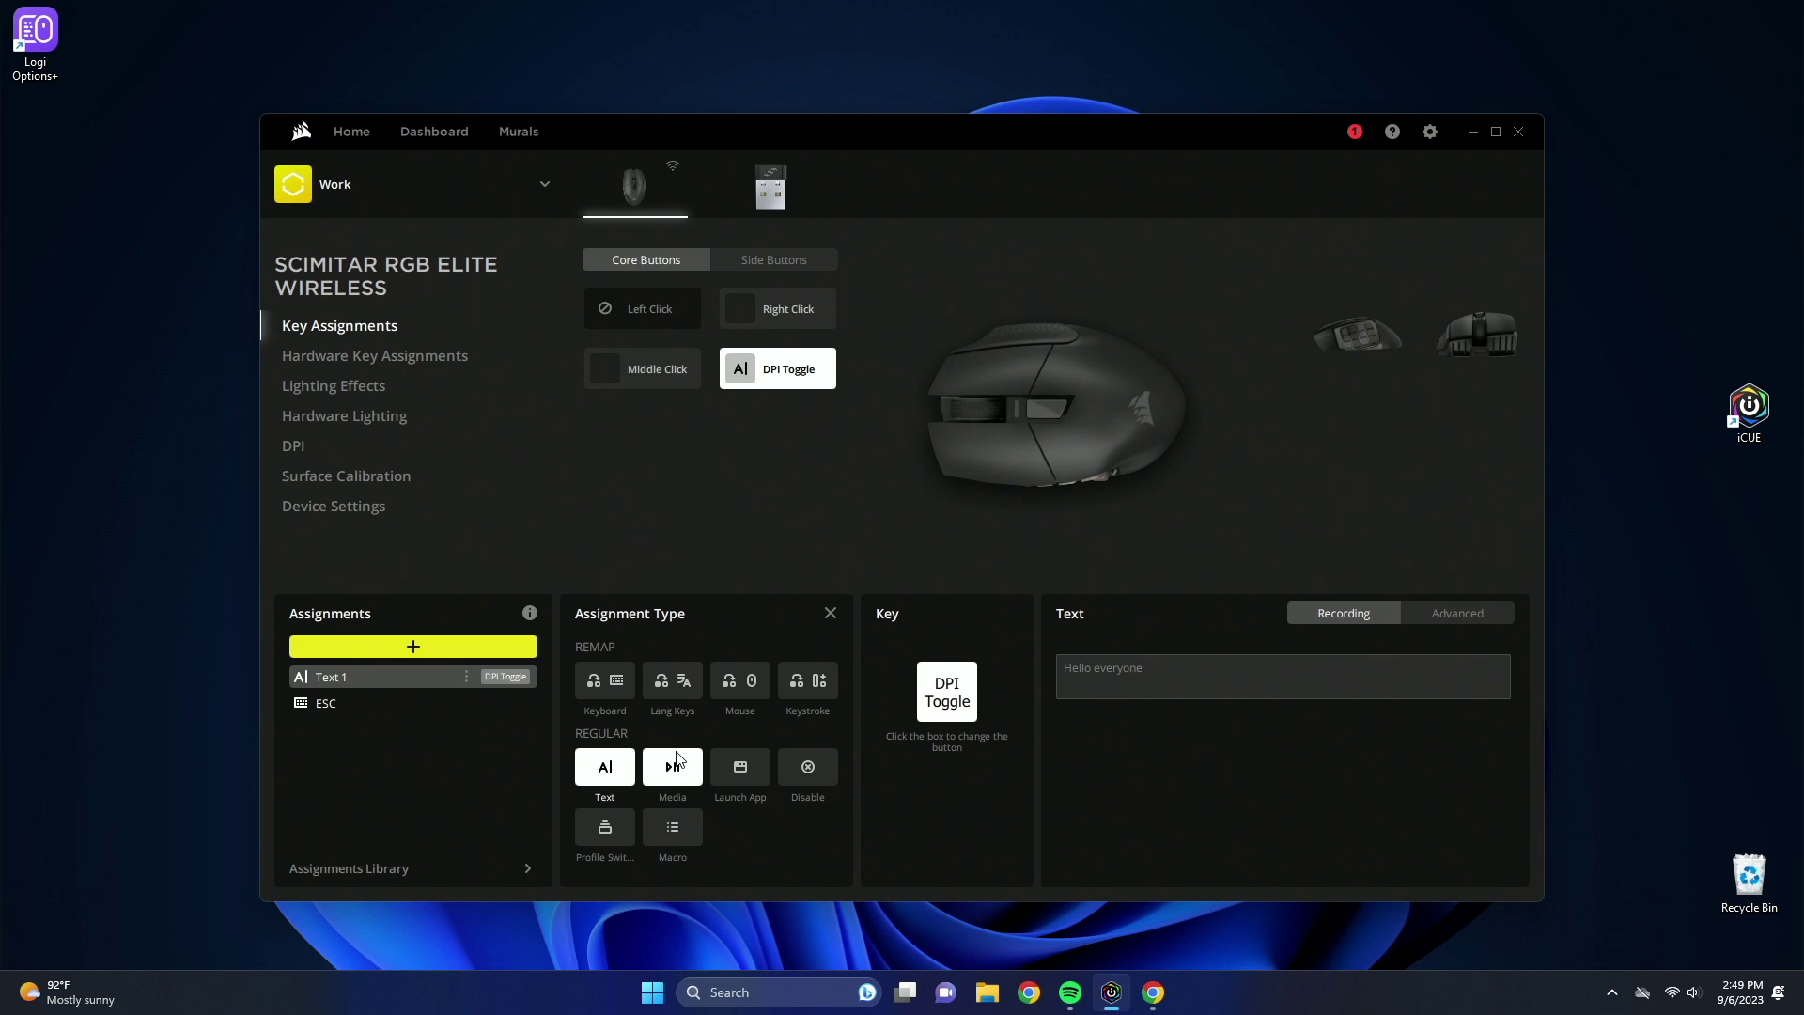
Cycle the assignment through Media, Launch App (cancelling the Open dialog), Disable and Profile Switching.
left_click(673, 766)
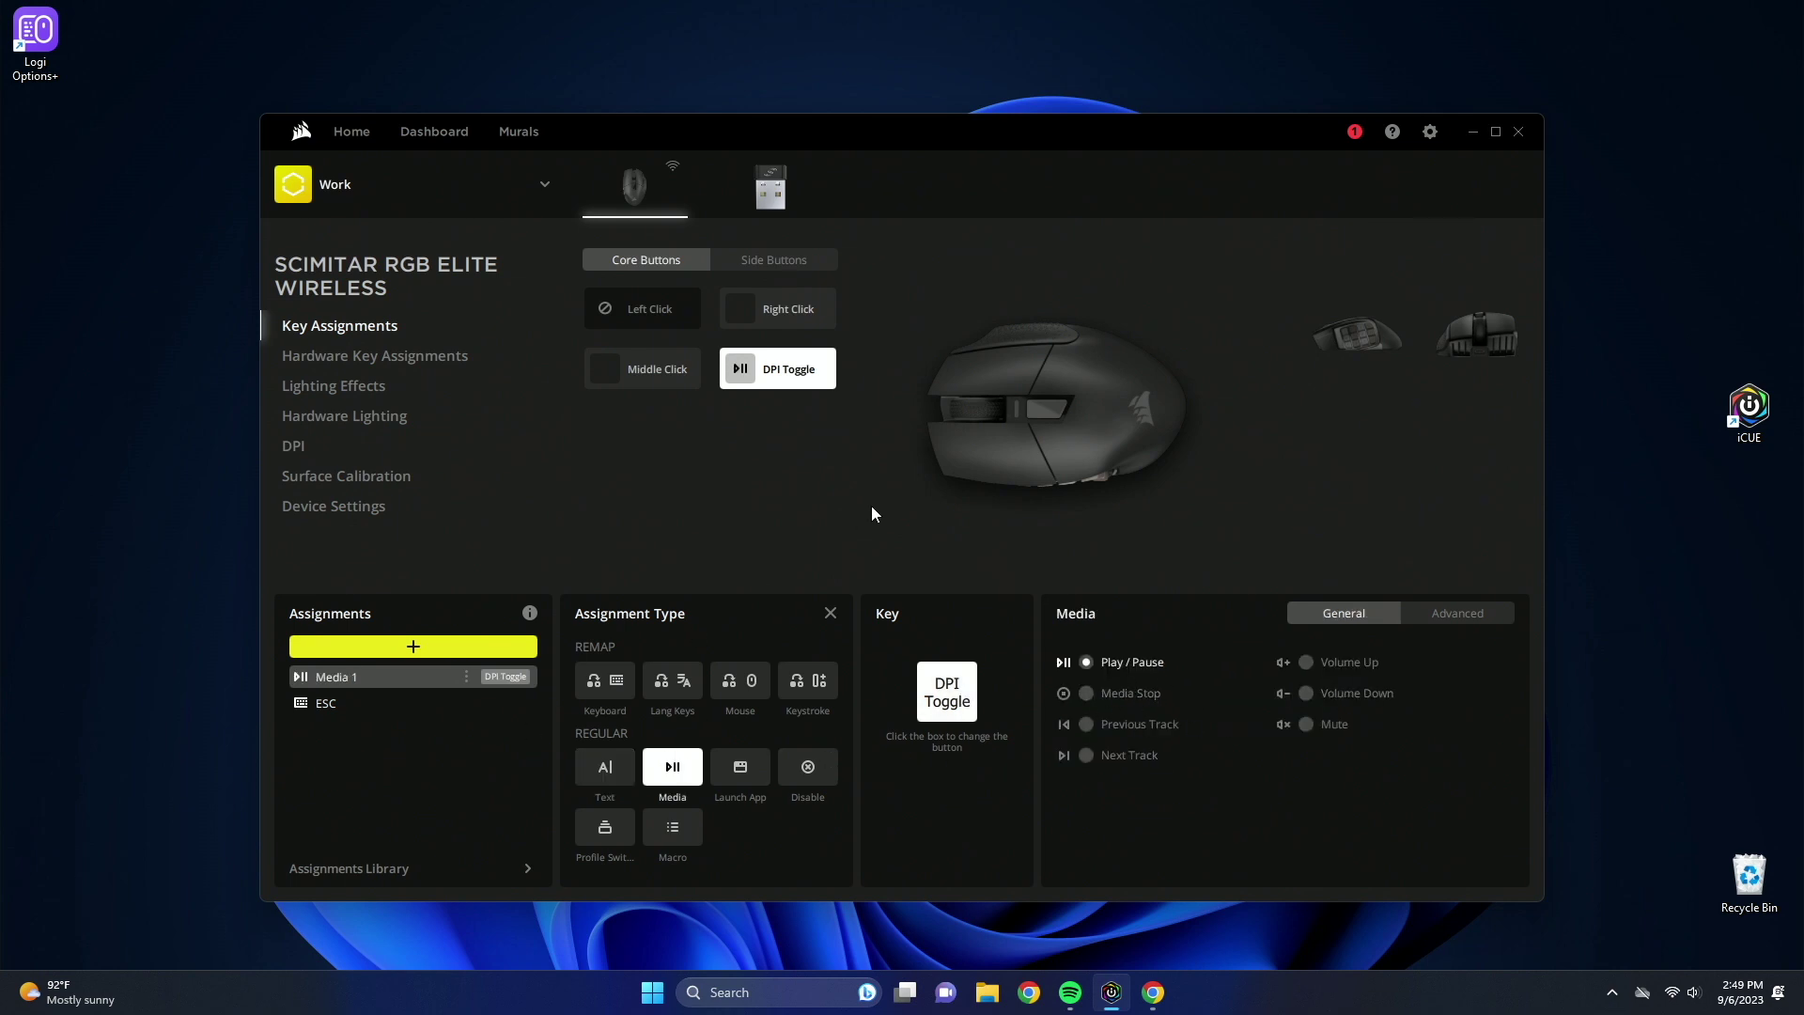
left_click(736, 771)
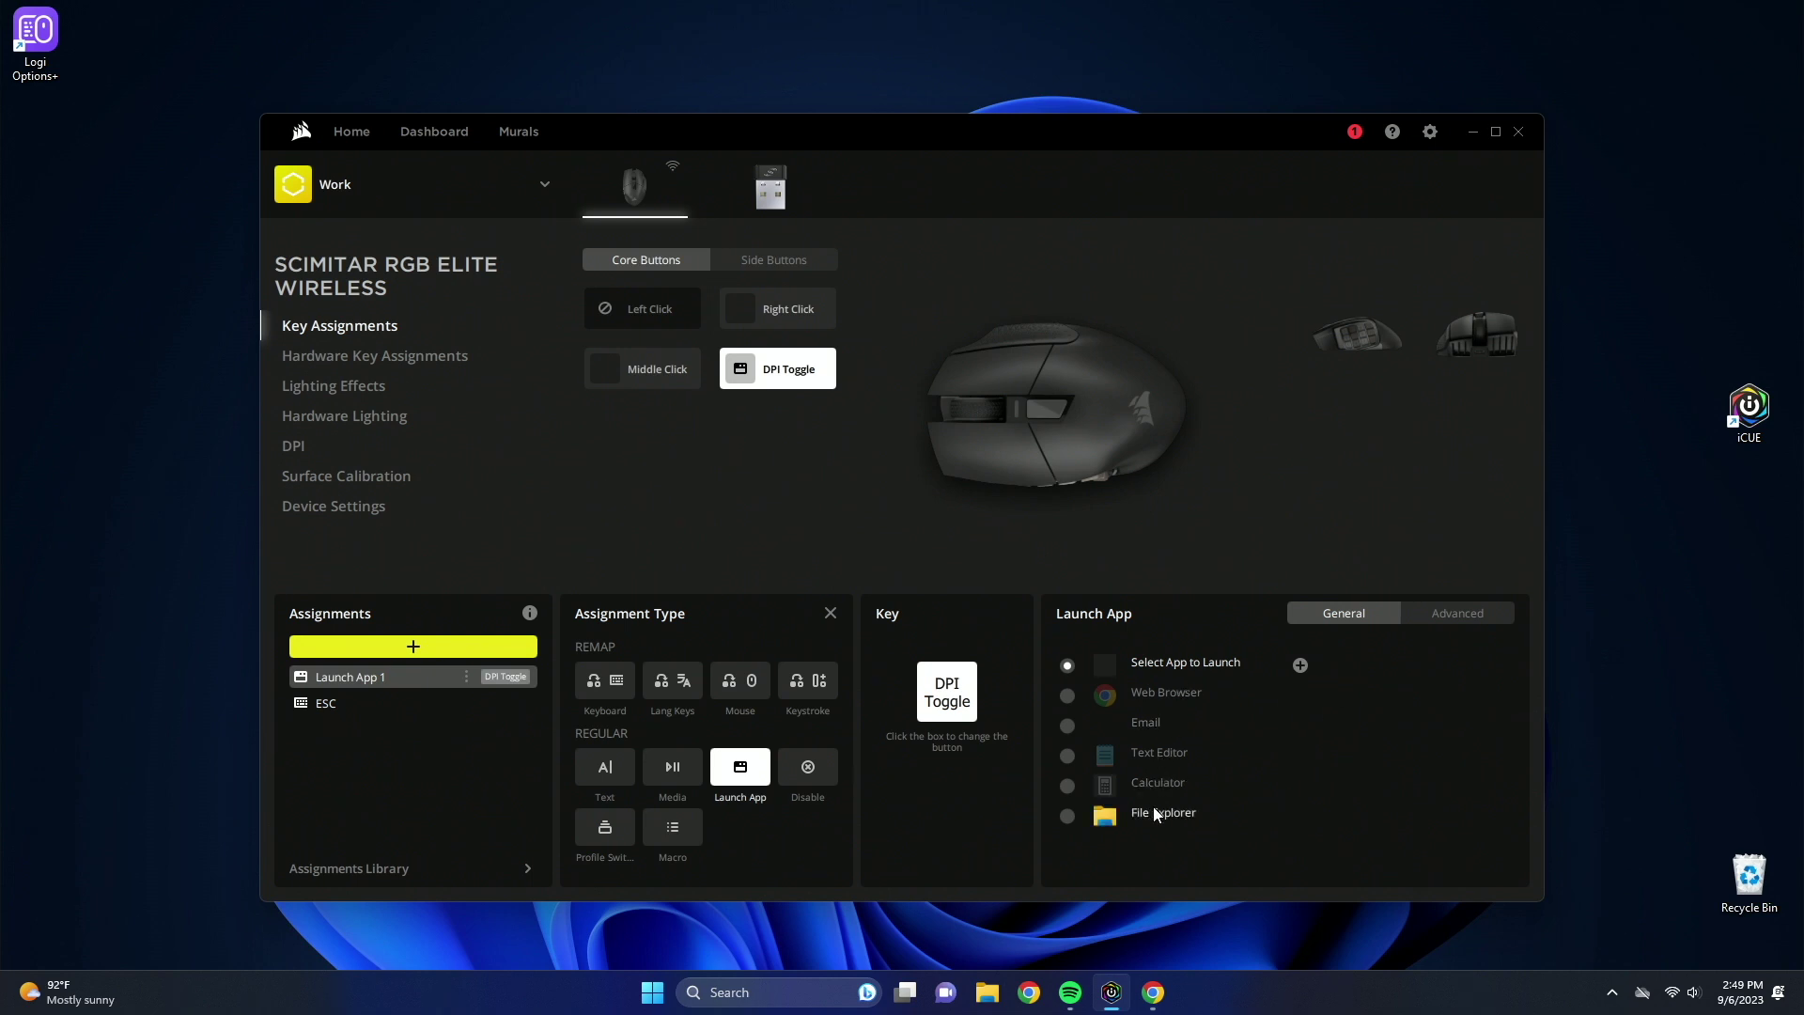
left_click(1300, 665)
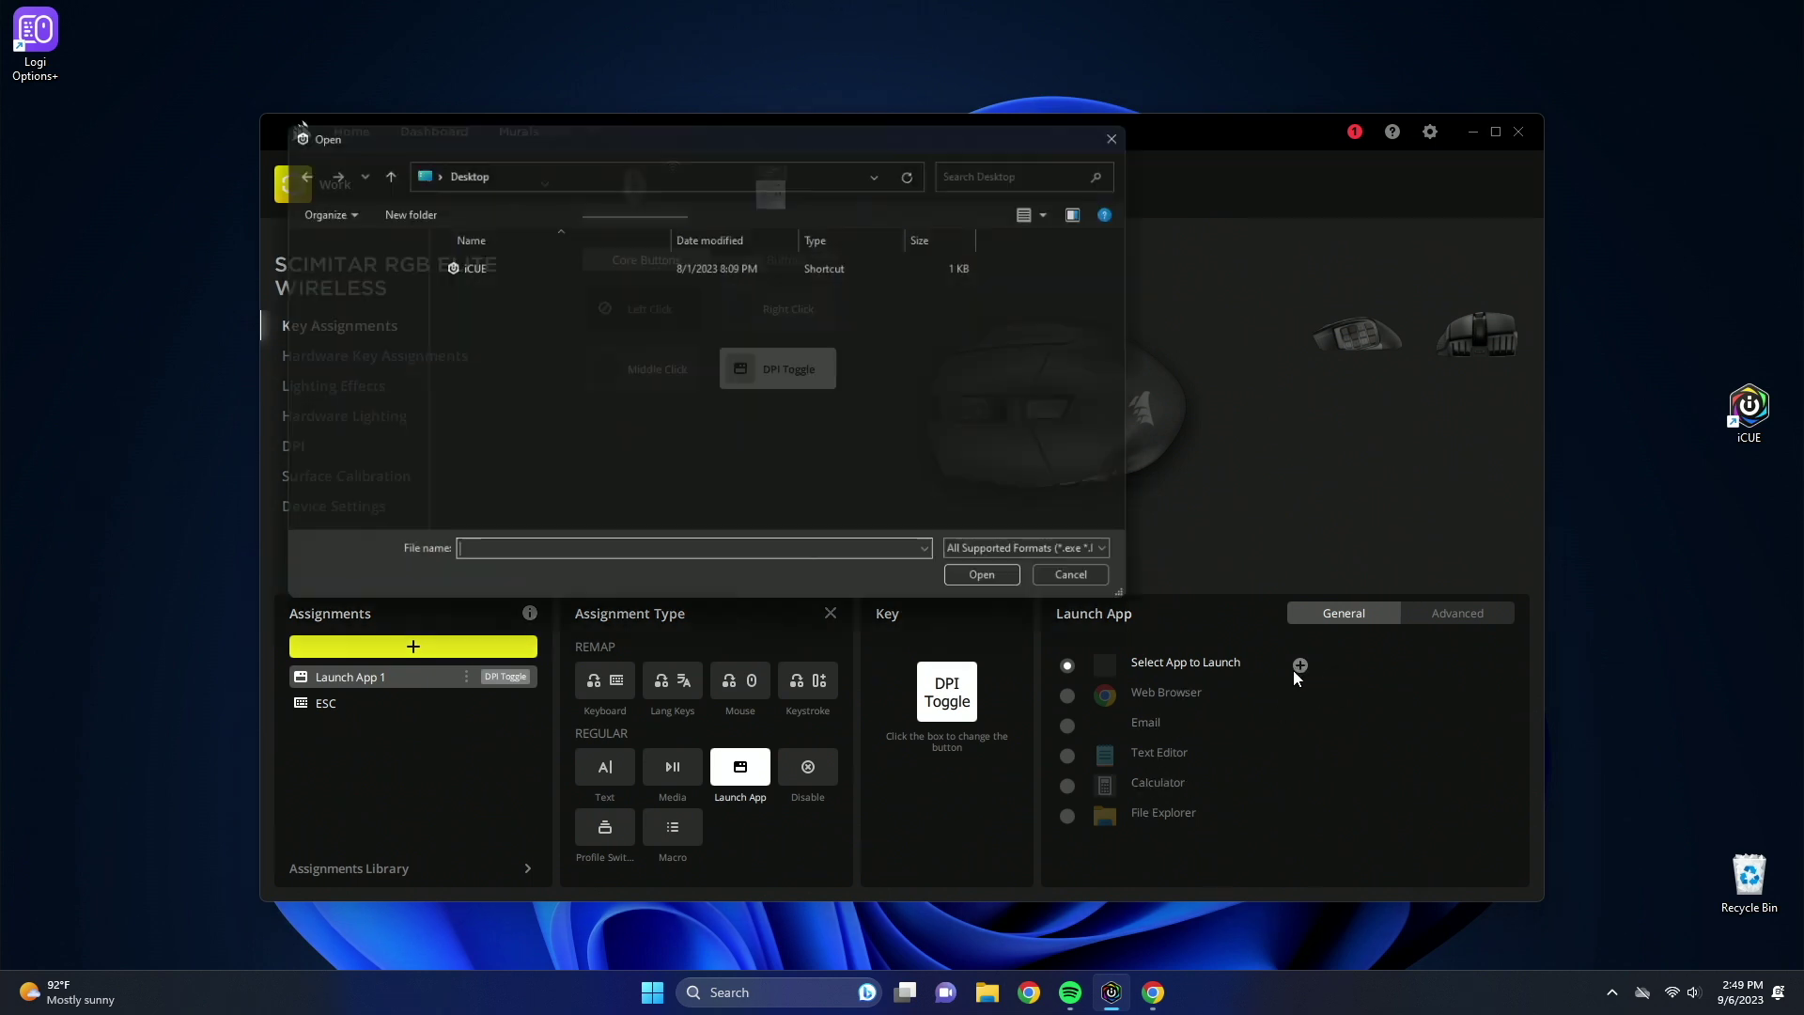
left_click(1091, 590)
left_click(808, 765)
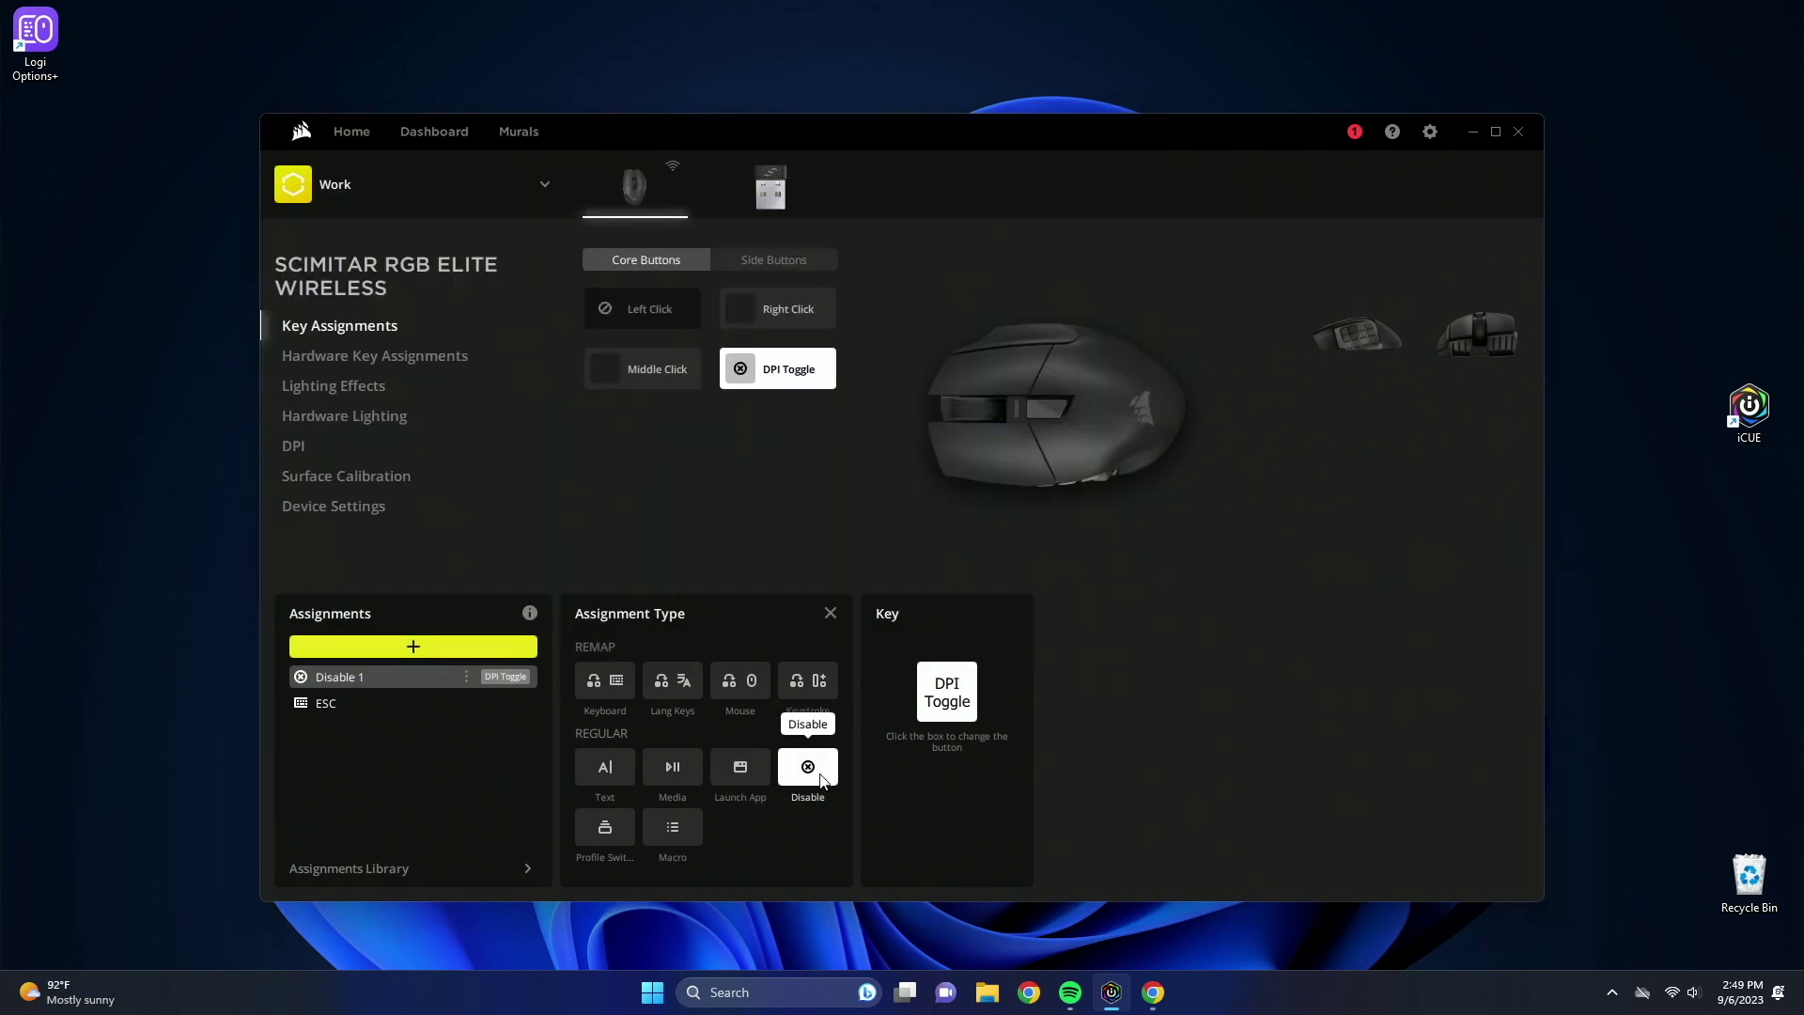
left_click(607, 828)
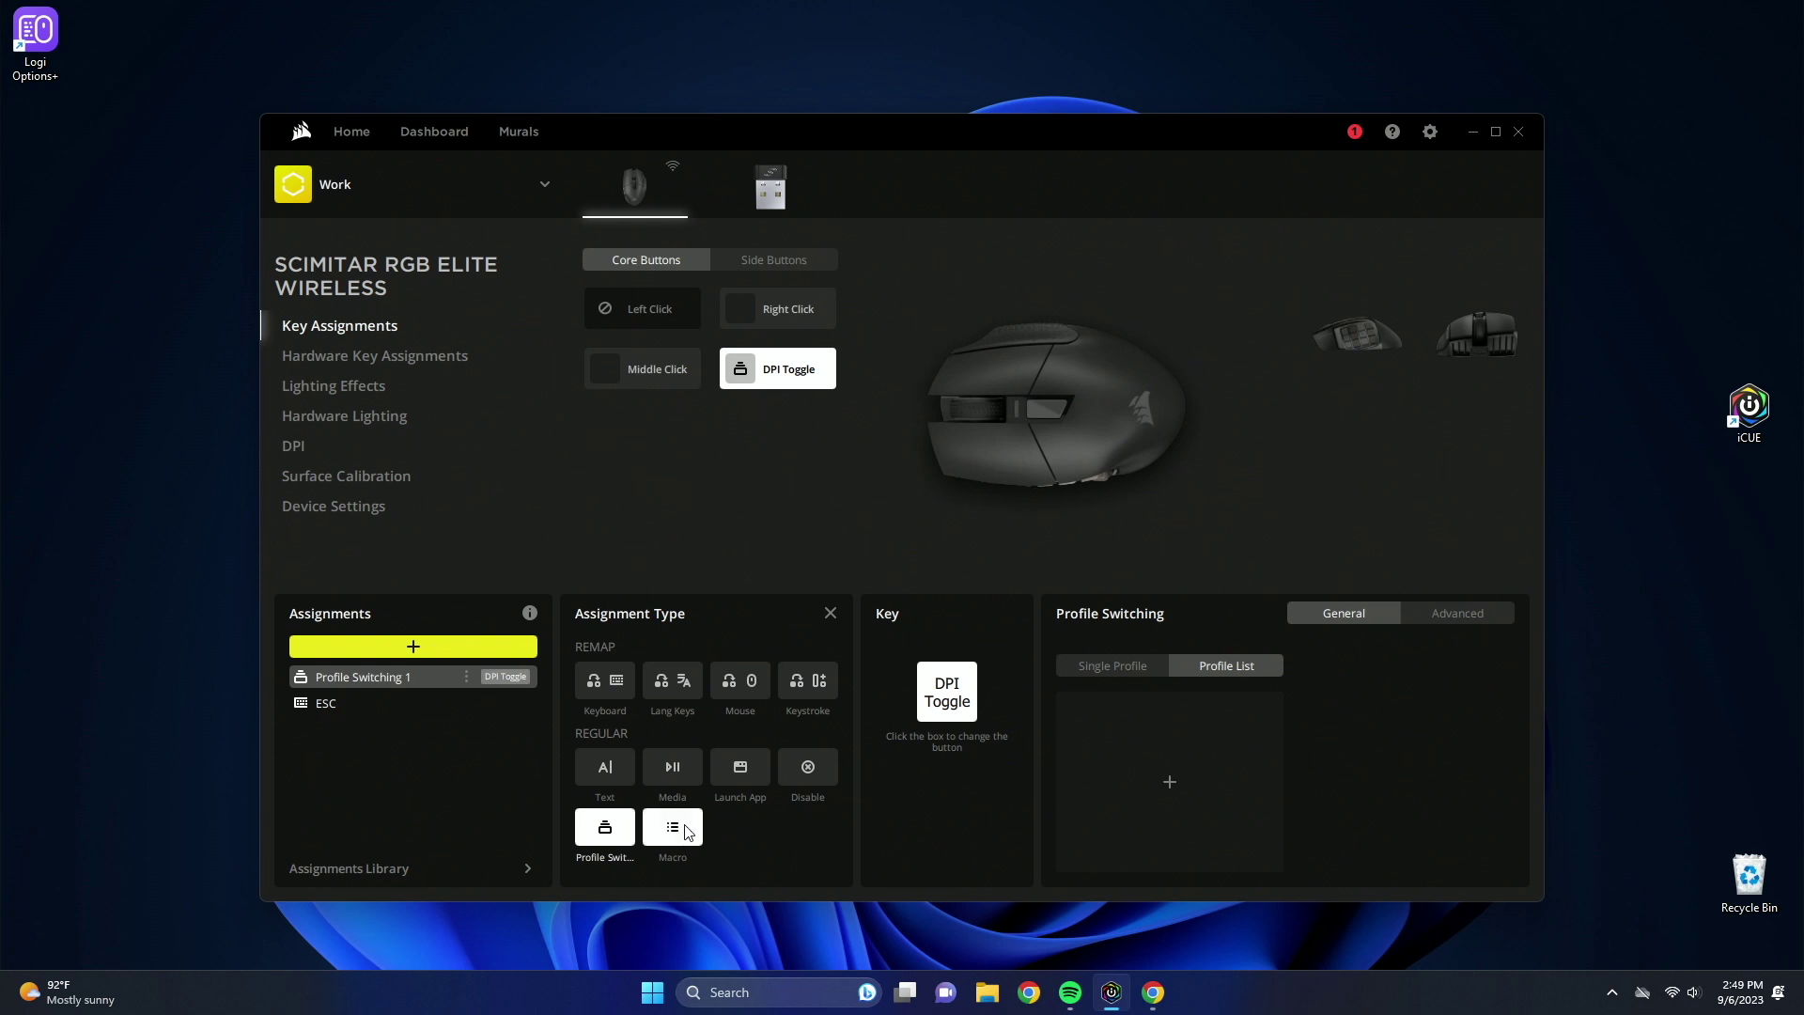
Make the assignment a Macro and record a Ctrl+Shift+T key sequence.
left_click(675, 829)
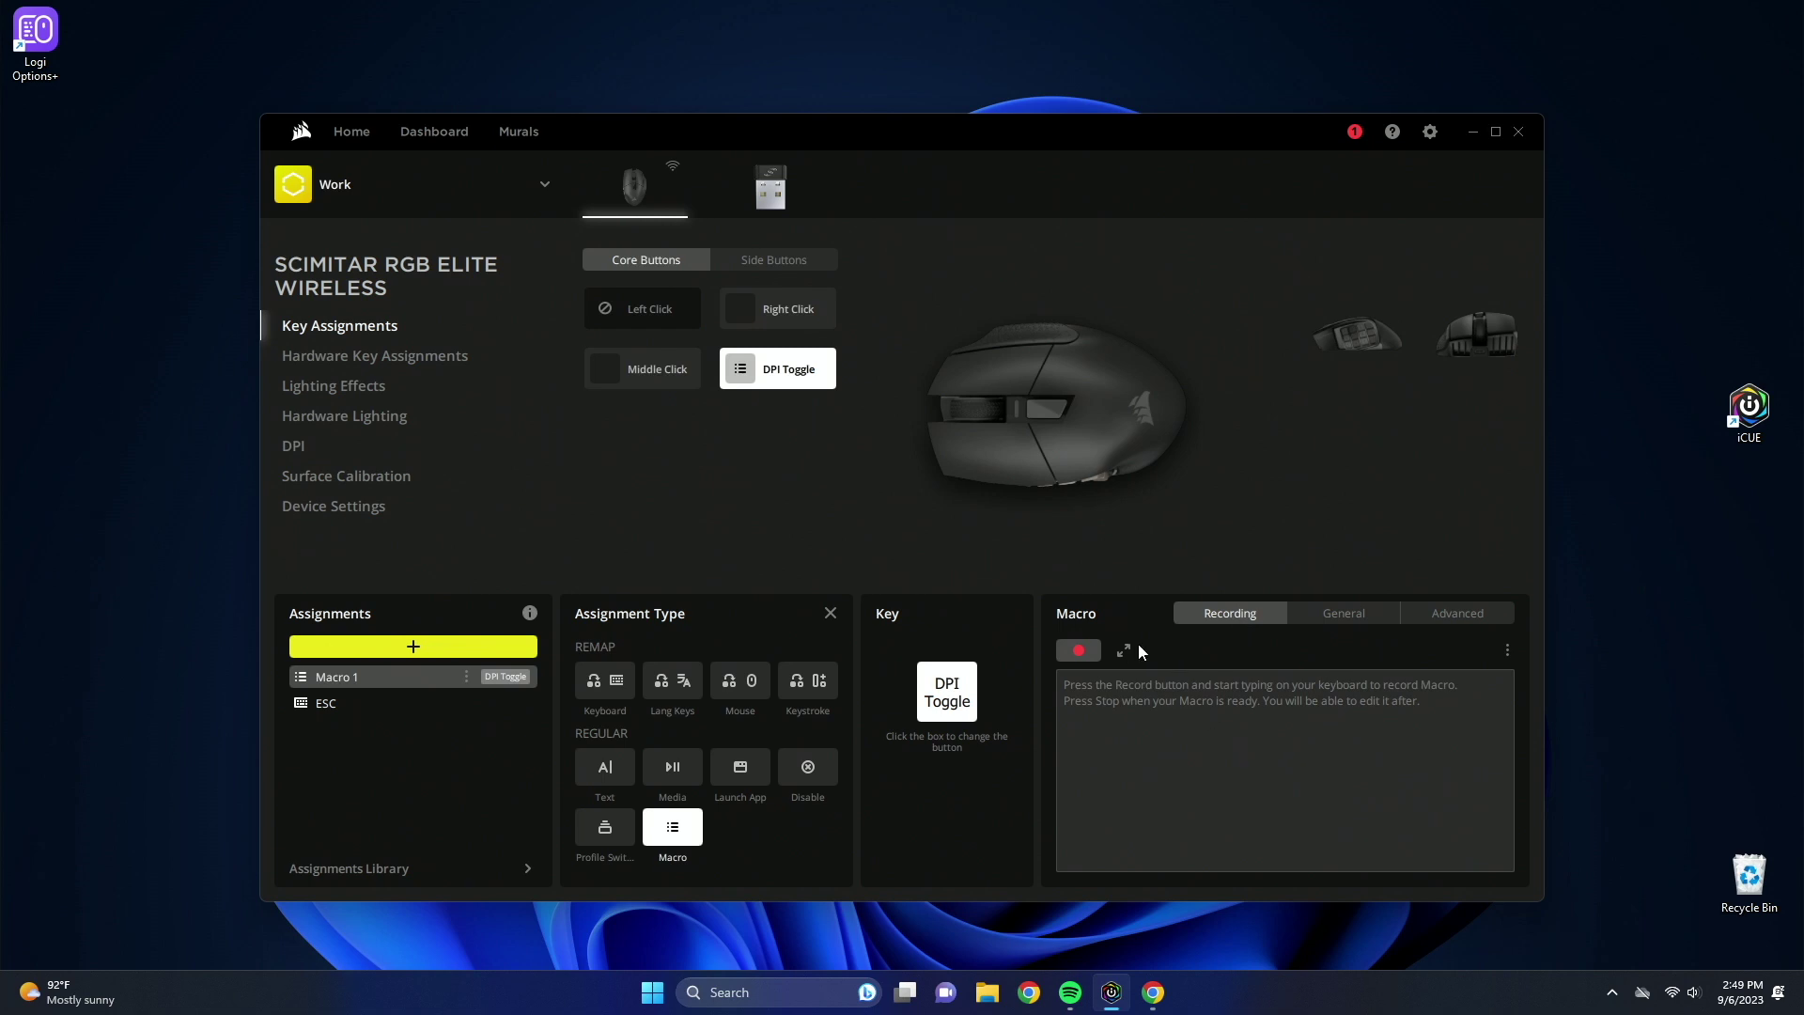
left_click(1089, 649)
key("ctrl+shift+t")
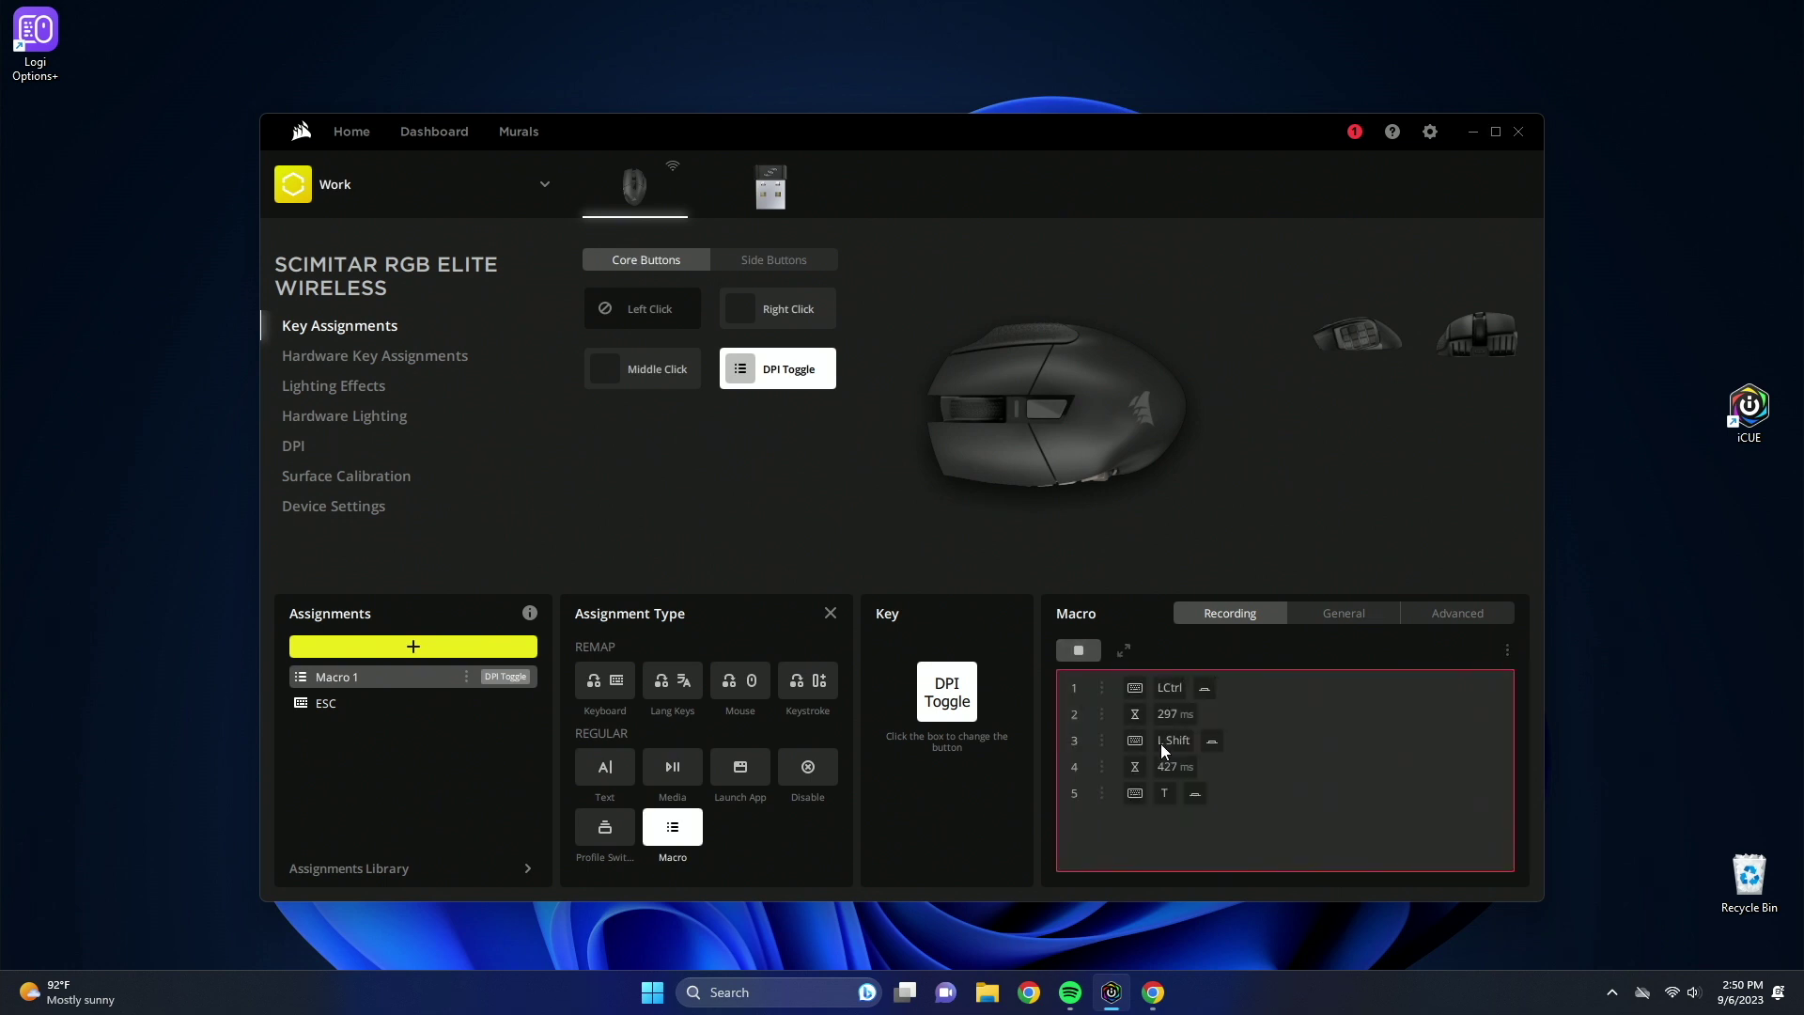
left_click(1077, 649)
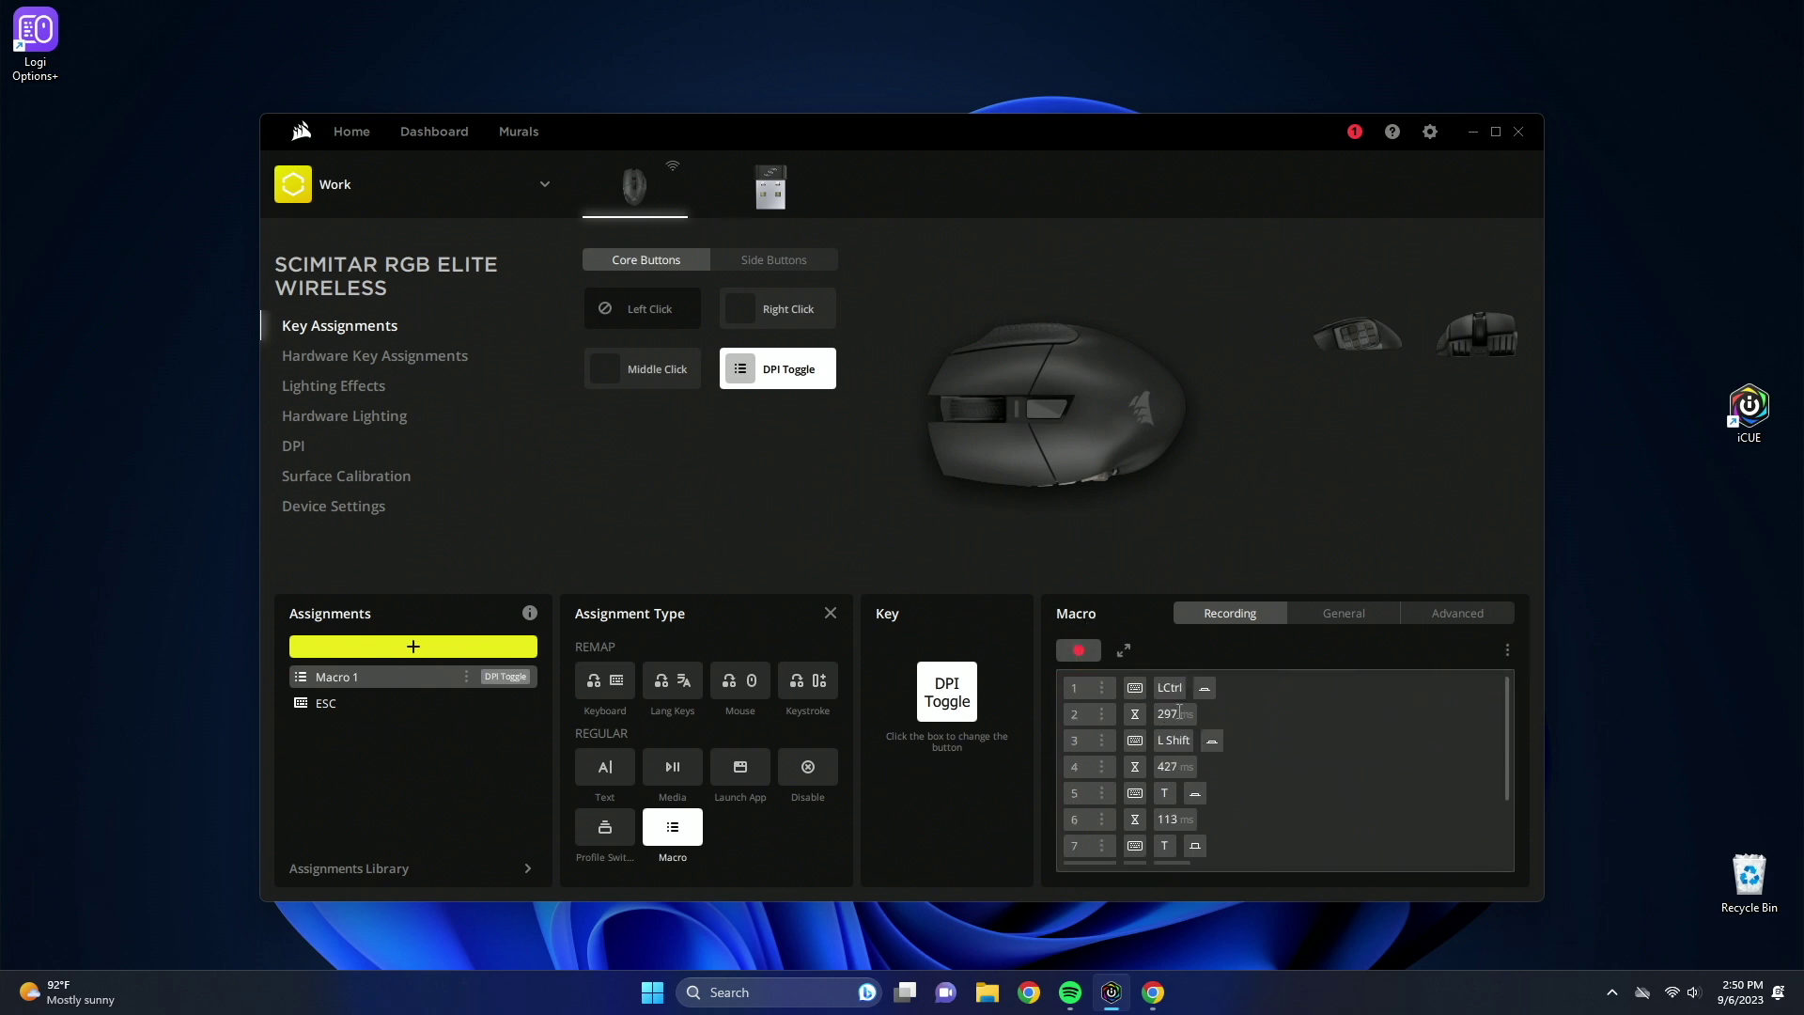
Change the macro's 427 ms delay step to 100 ms.
left_click(1179, 766)
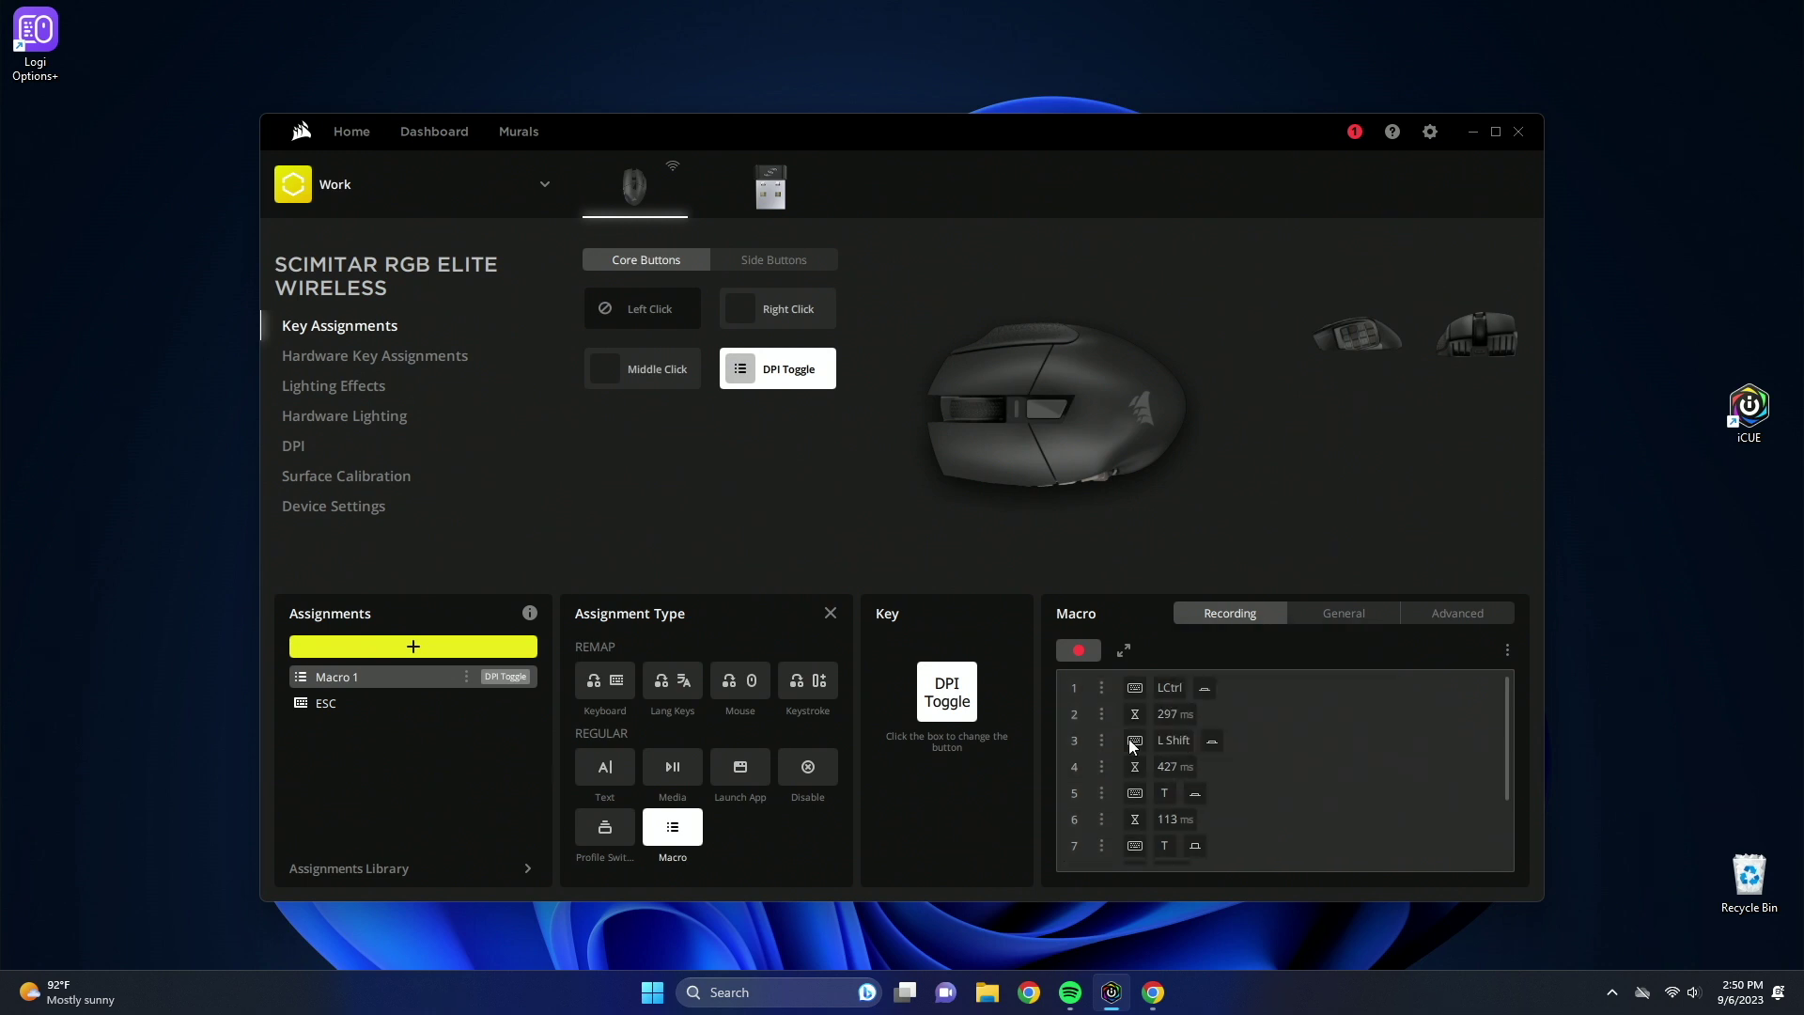
left_click(1180, 765)
key("BackSpace")
type("100")
left_click(1299, 855)
scroll(1208, 792, "down", 3)
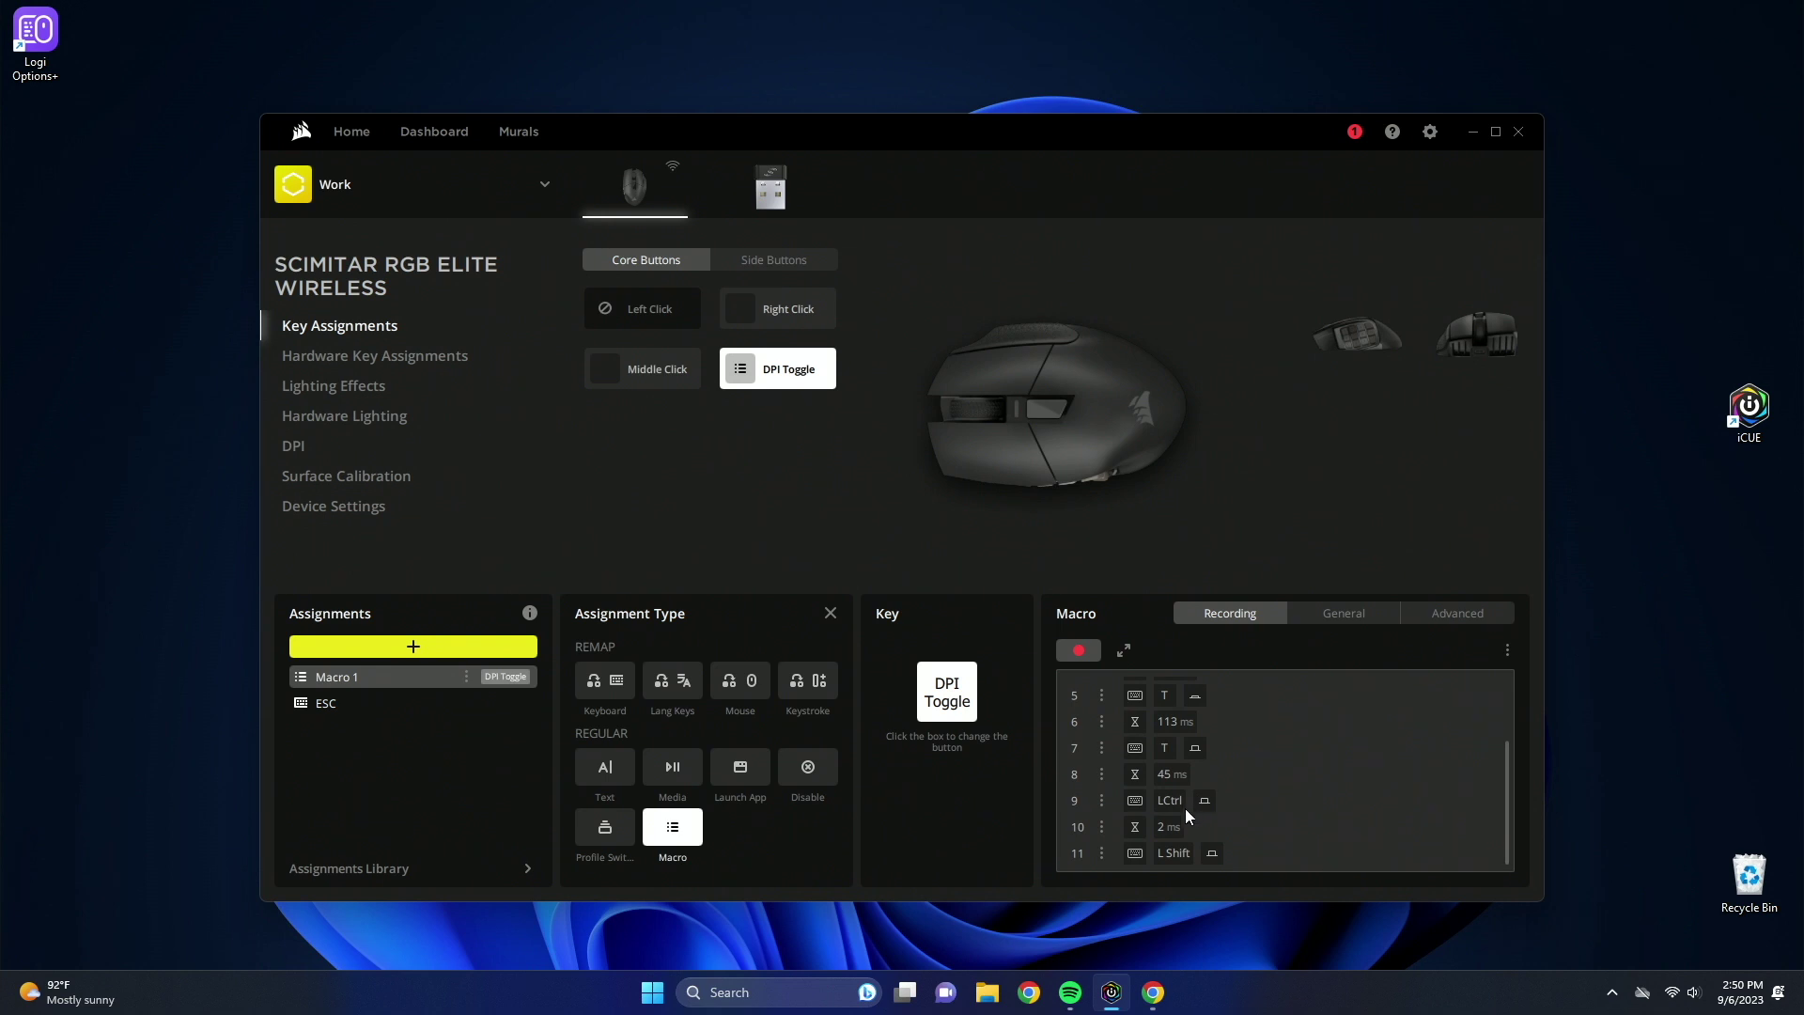
scroll(1183, 808, "up", 3)
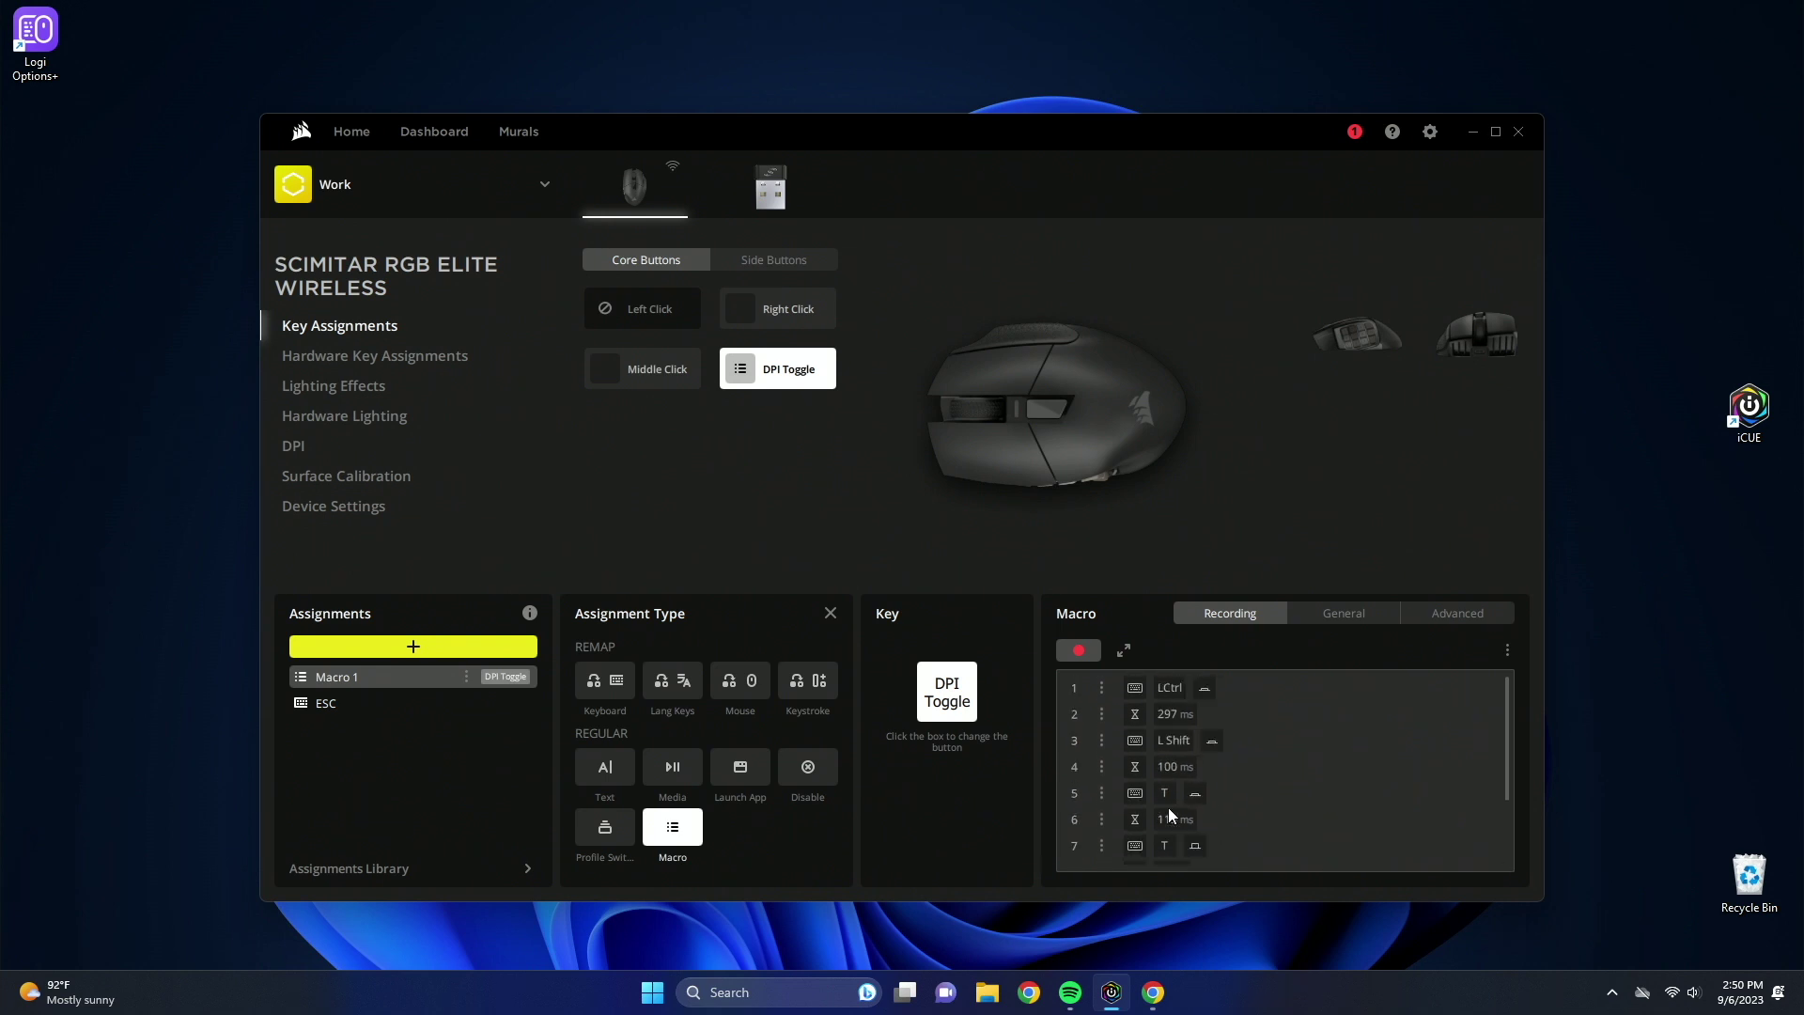
scroll(1168, 807, "down", 3)
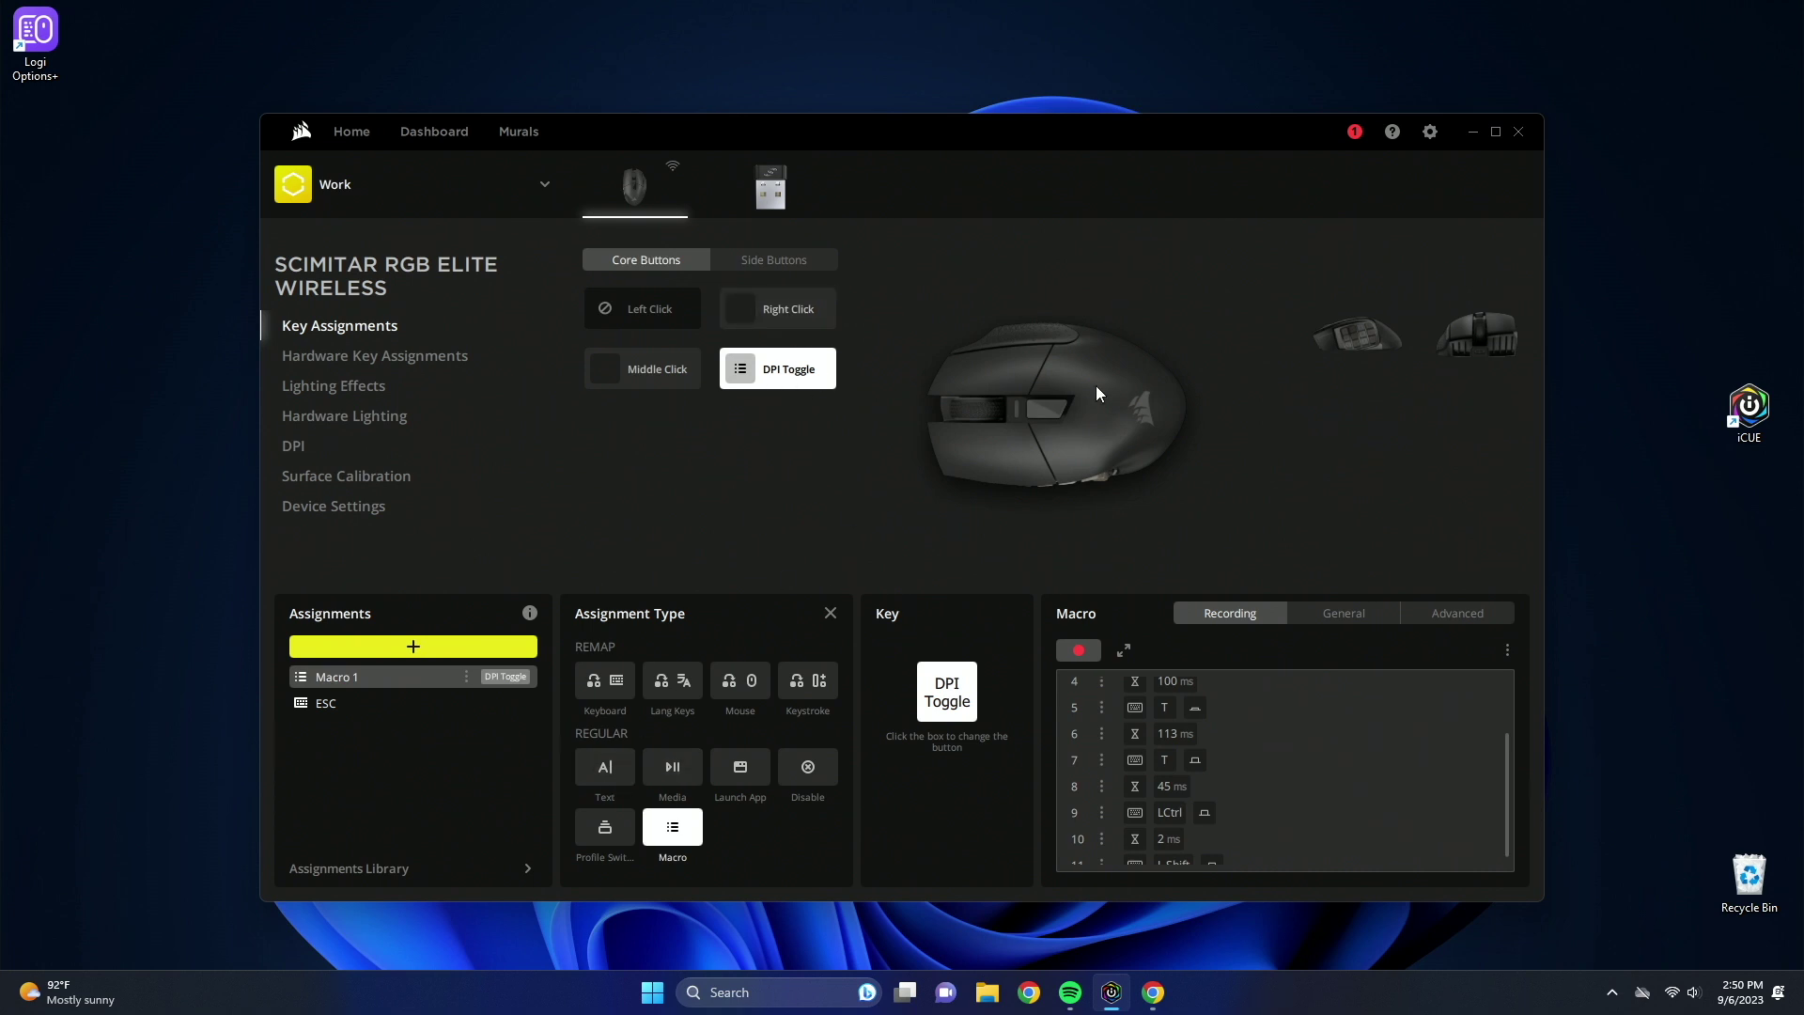
Reselect DPI Toggle, switch to the mouse's side view and list its numbered Side Buttons.
left_click(1051, 414)
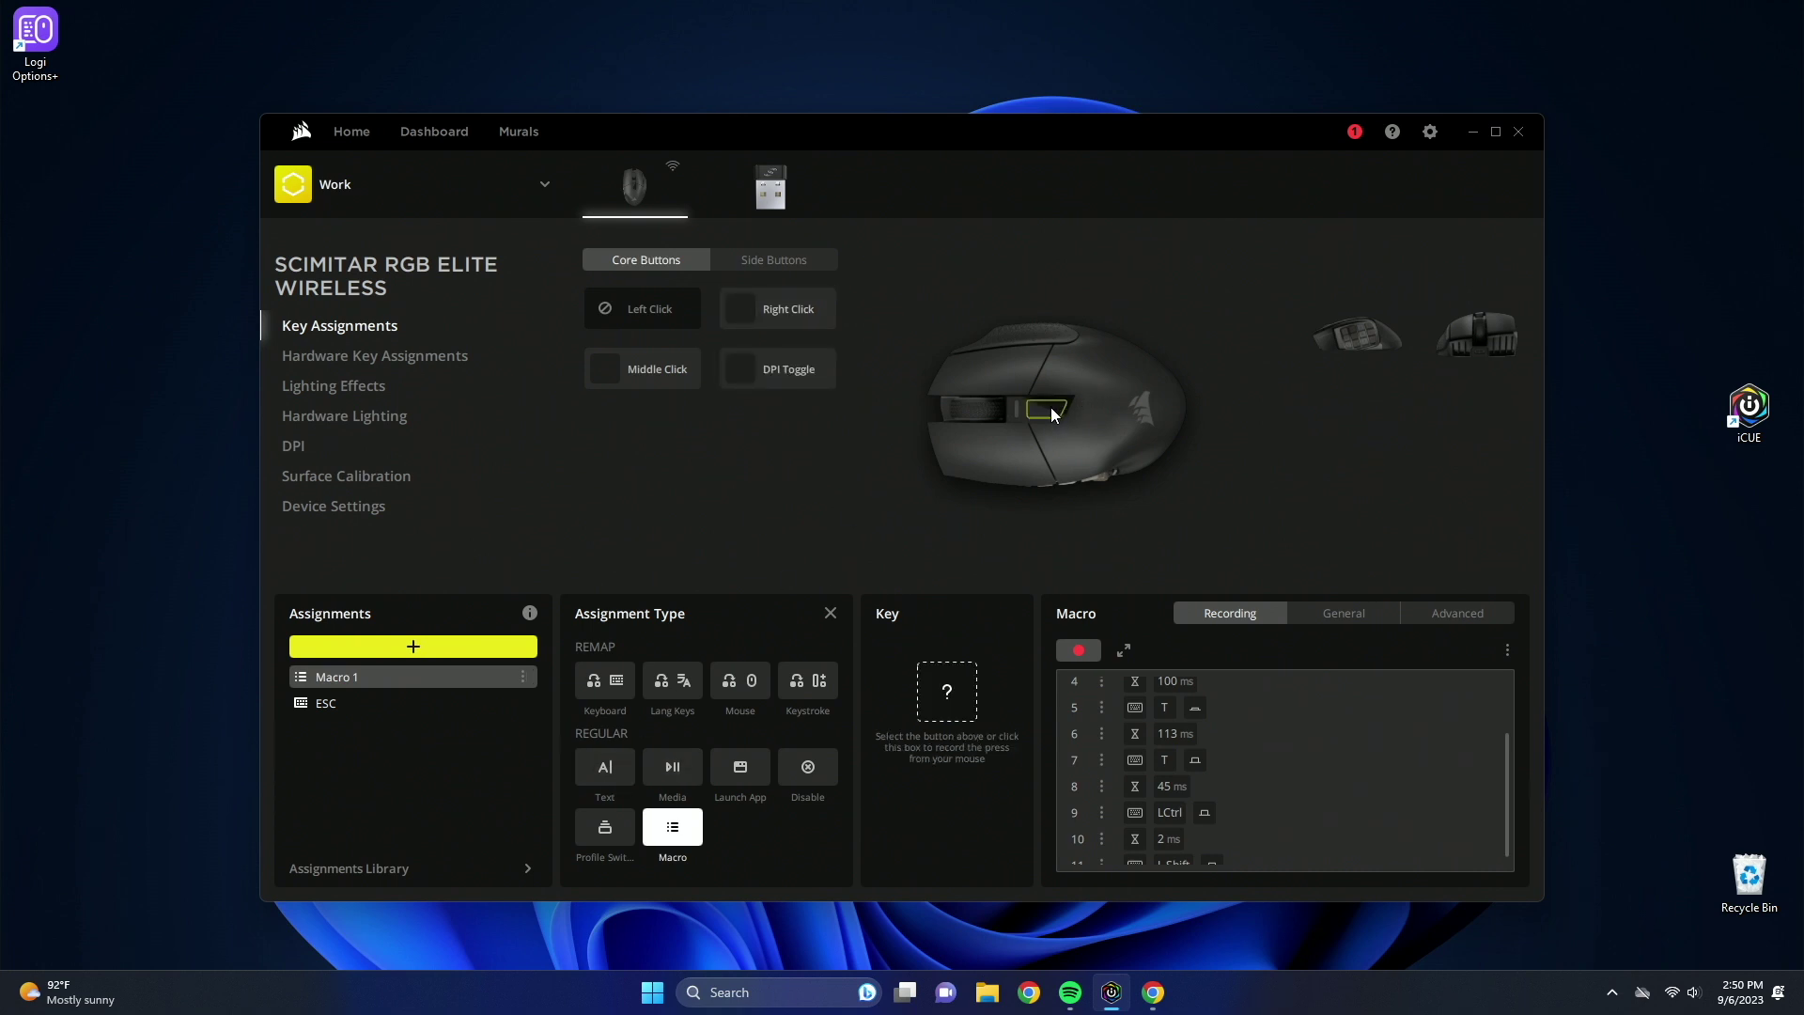
left_click(1053, 414)
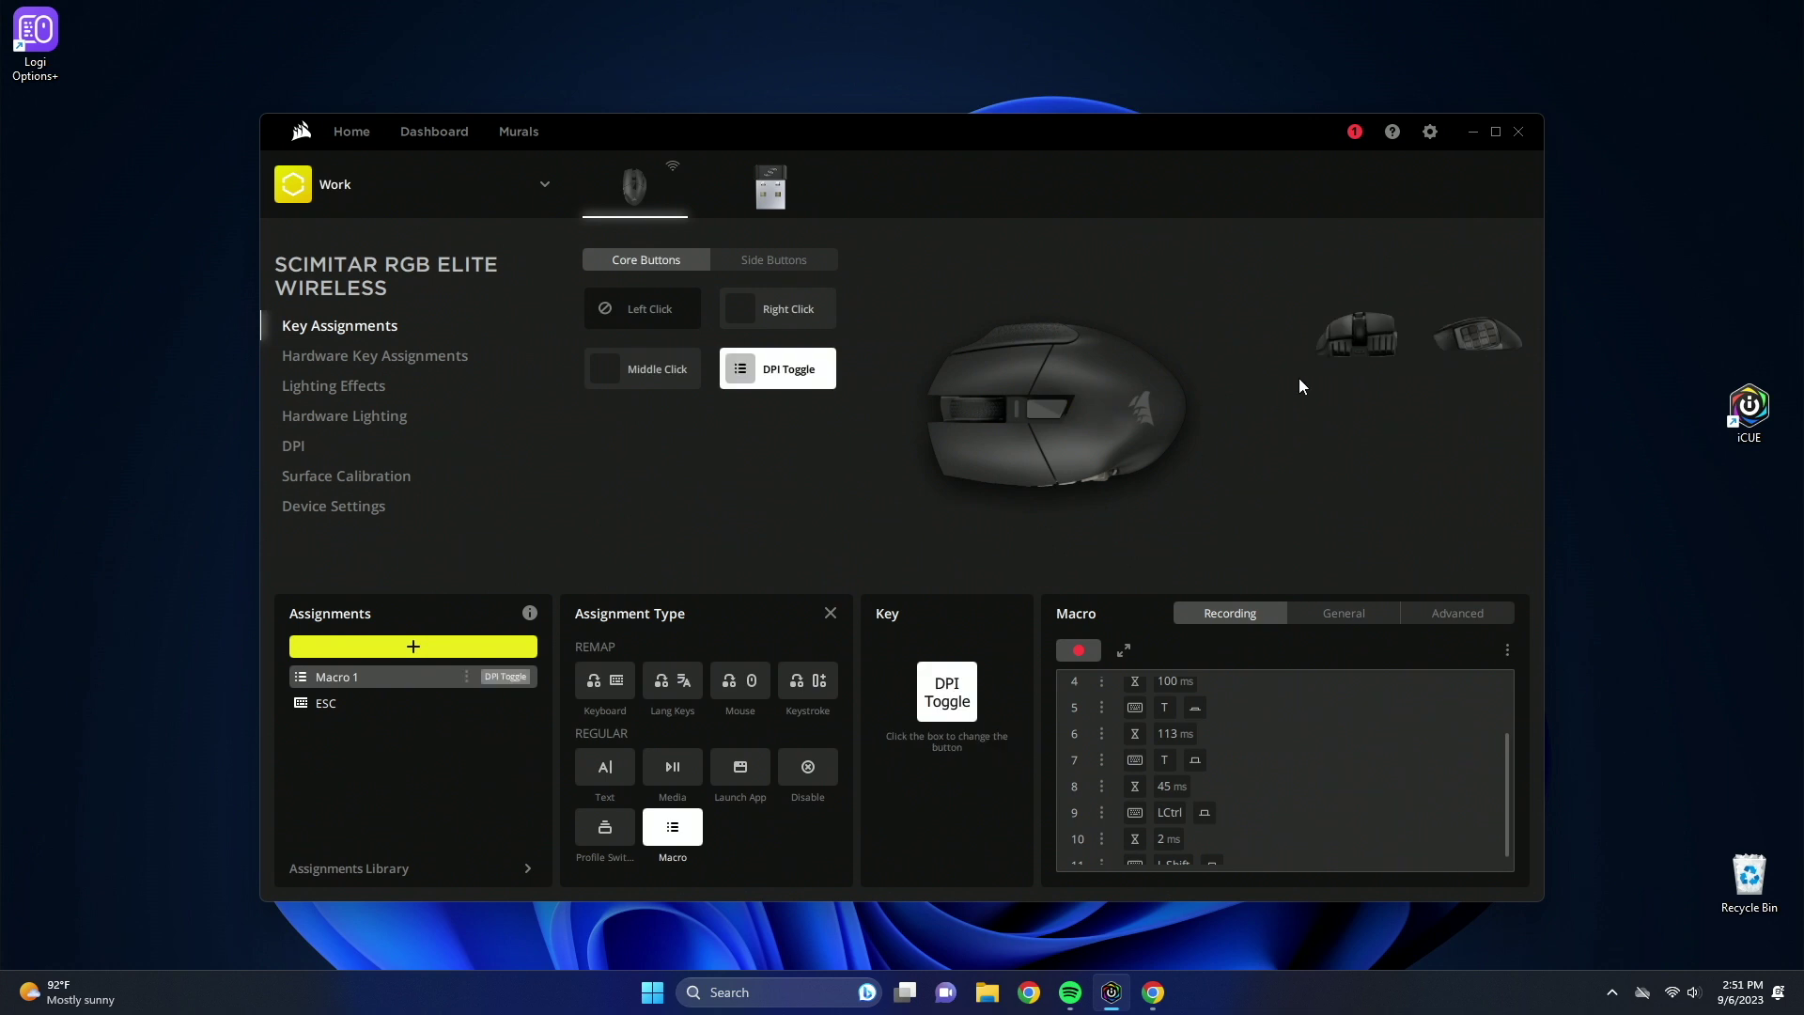
left_click(1479, 339)
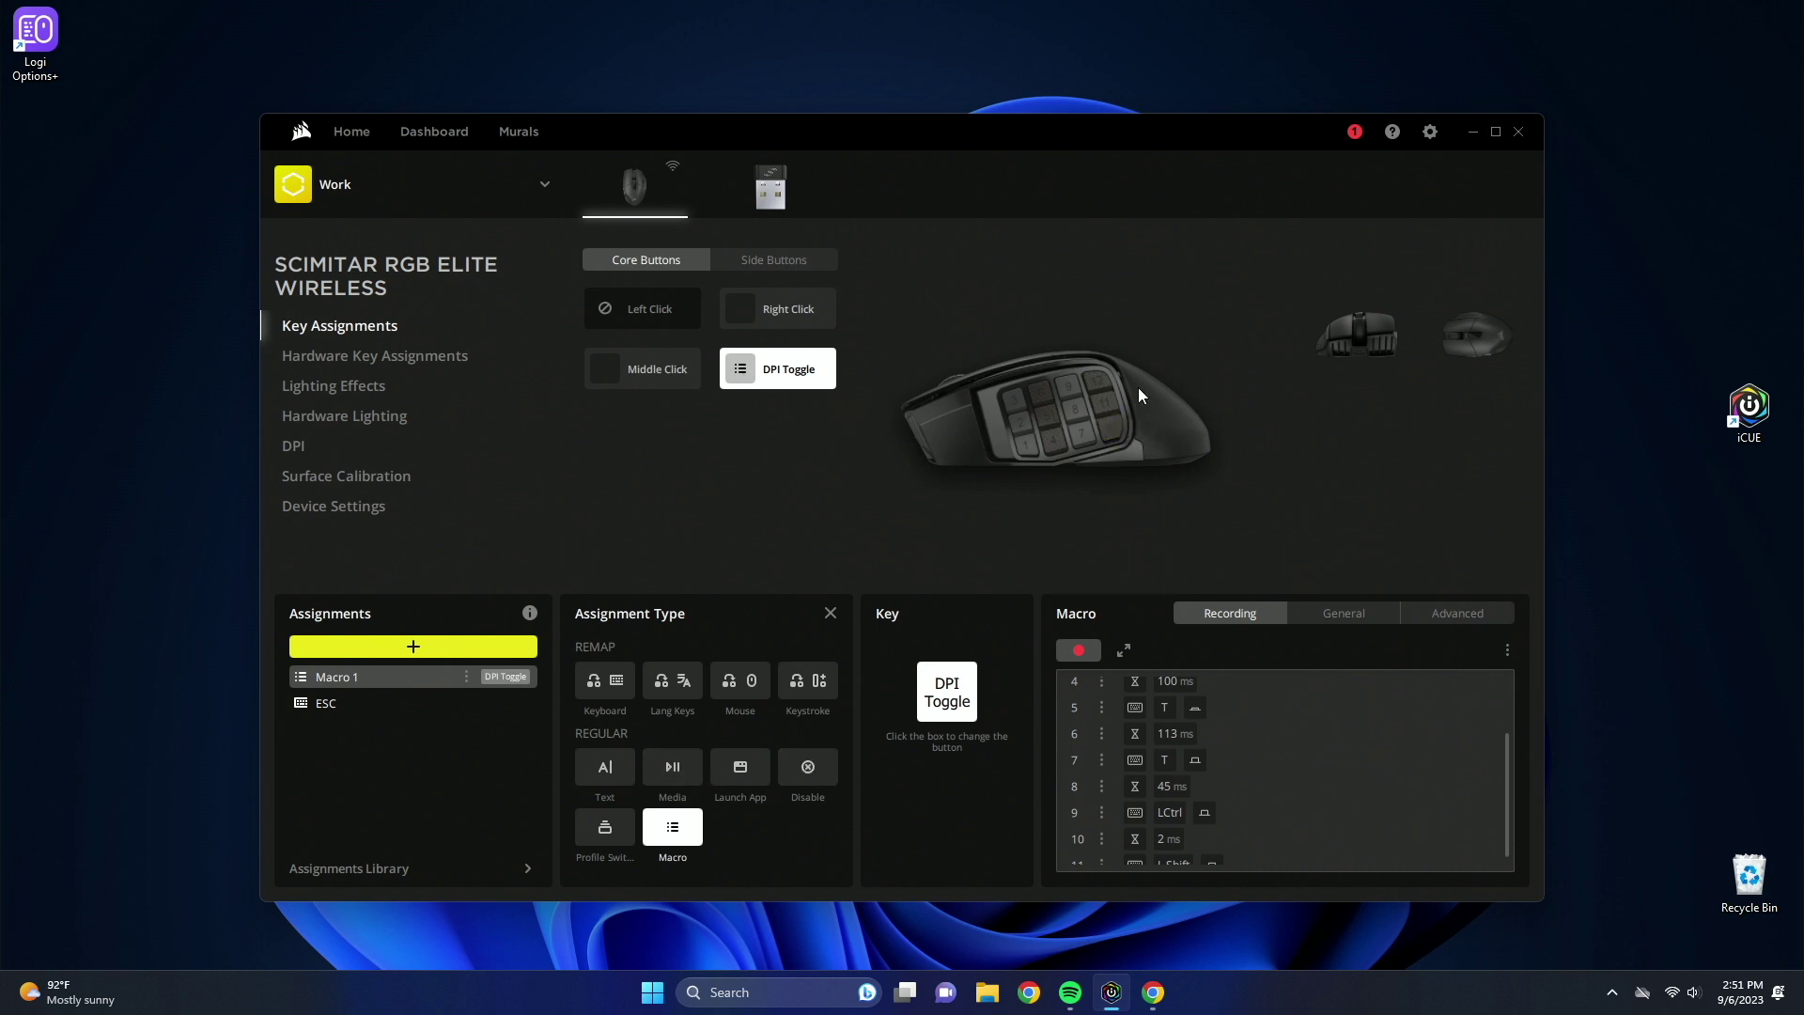
left_click(1083, 384)
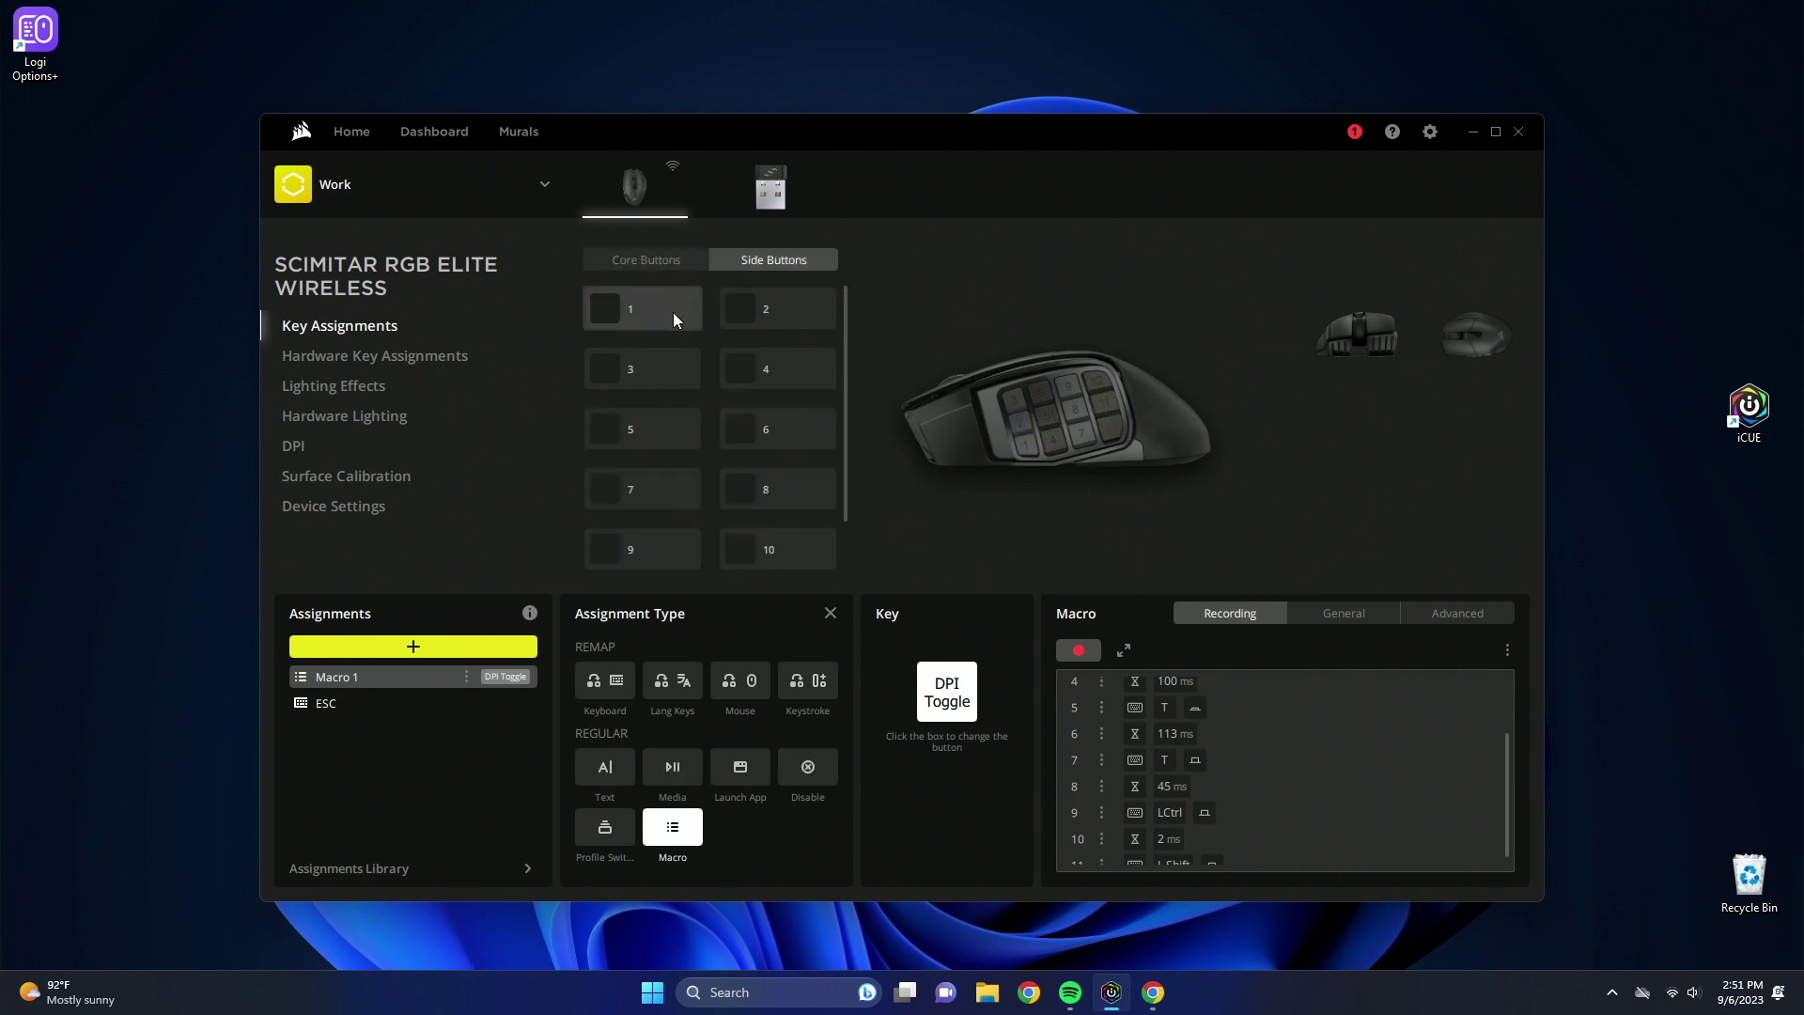
scroll(804, 549, "down", 1)
scroll(796, 537, "up", 1)
scroll(749, 346, "down", 1)
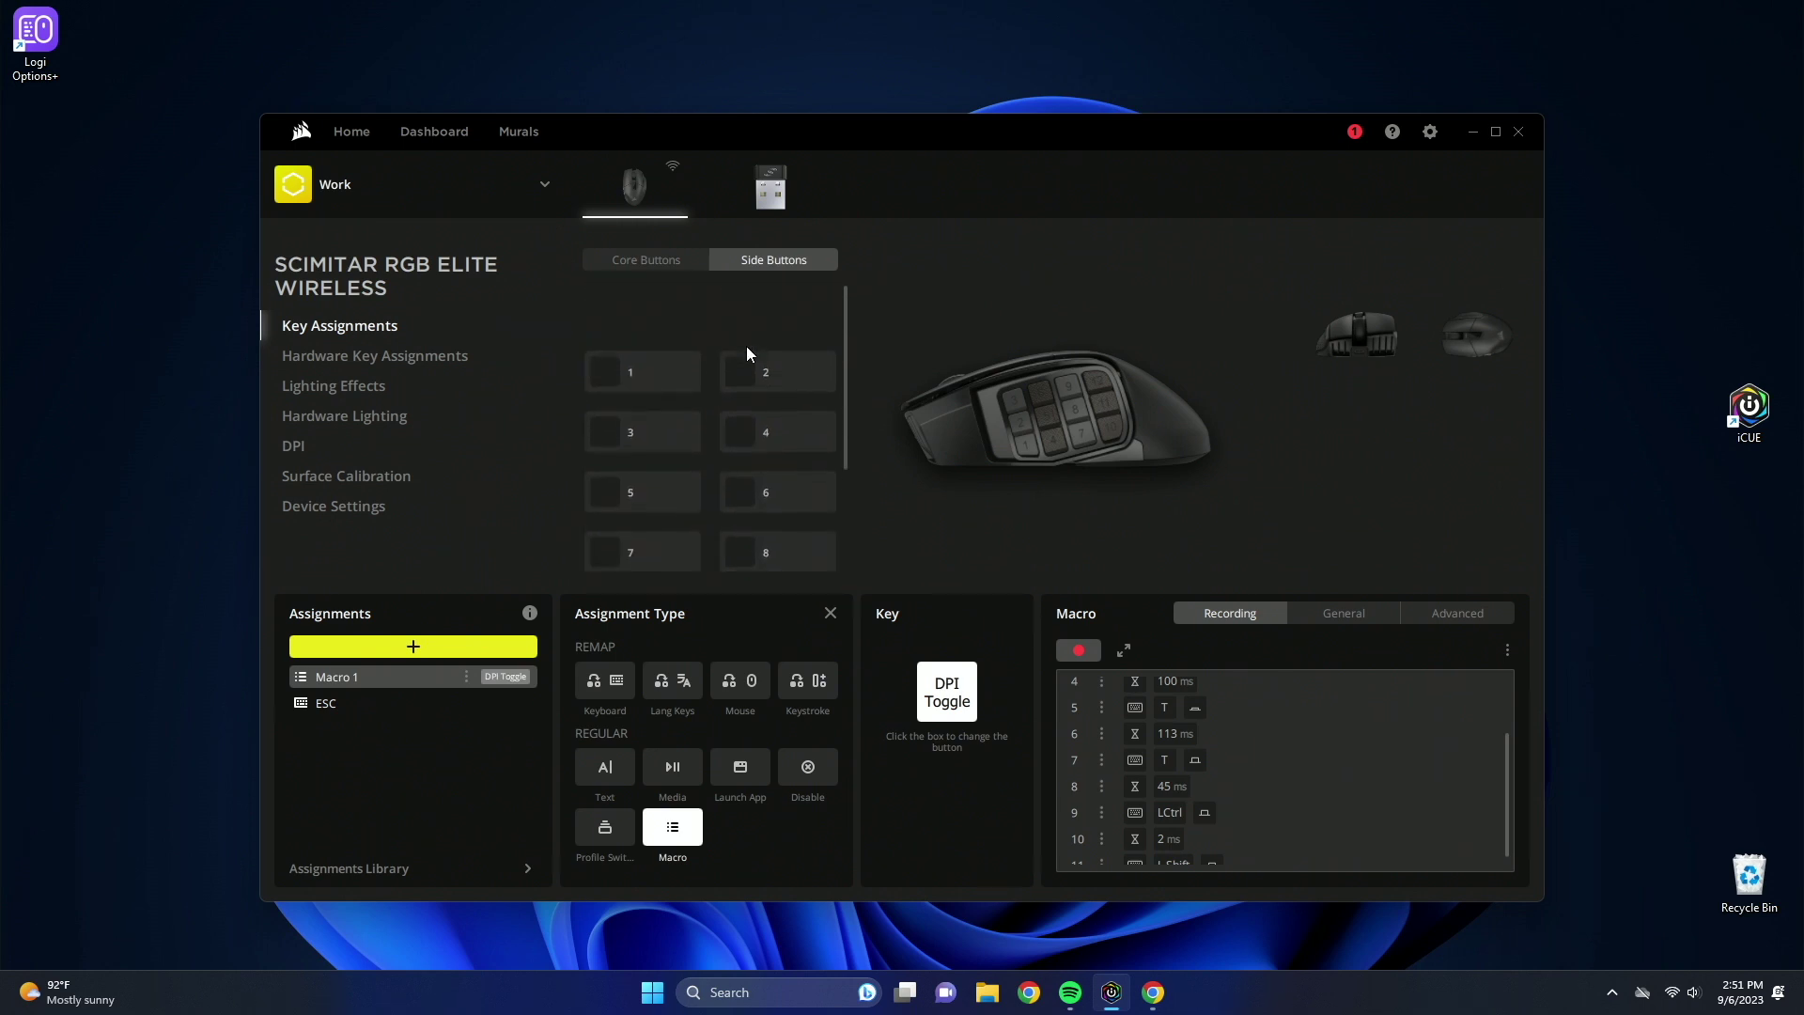
scroll(746, 345, "up", 1)
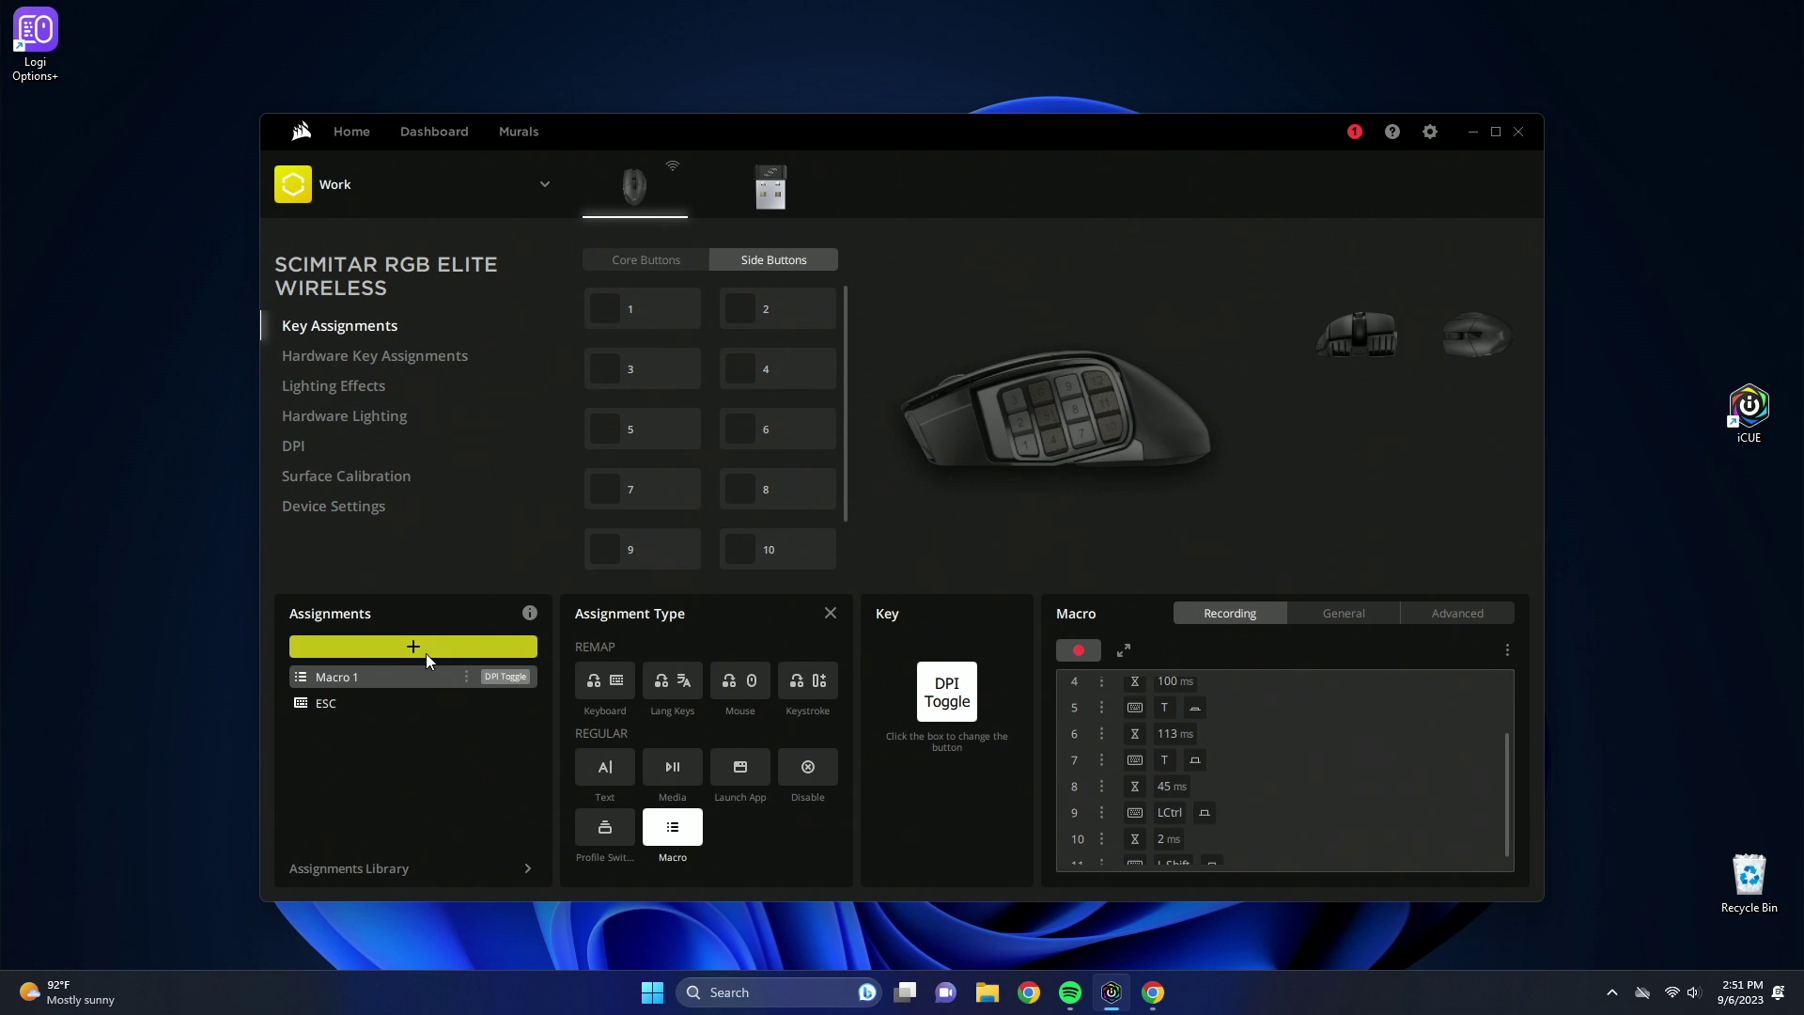
Create a Keyboard remap, apply it to side button 1 and rename it 'Number 1'.
left_click(390, 645)
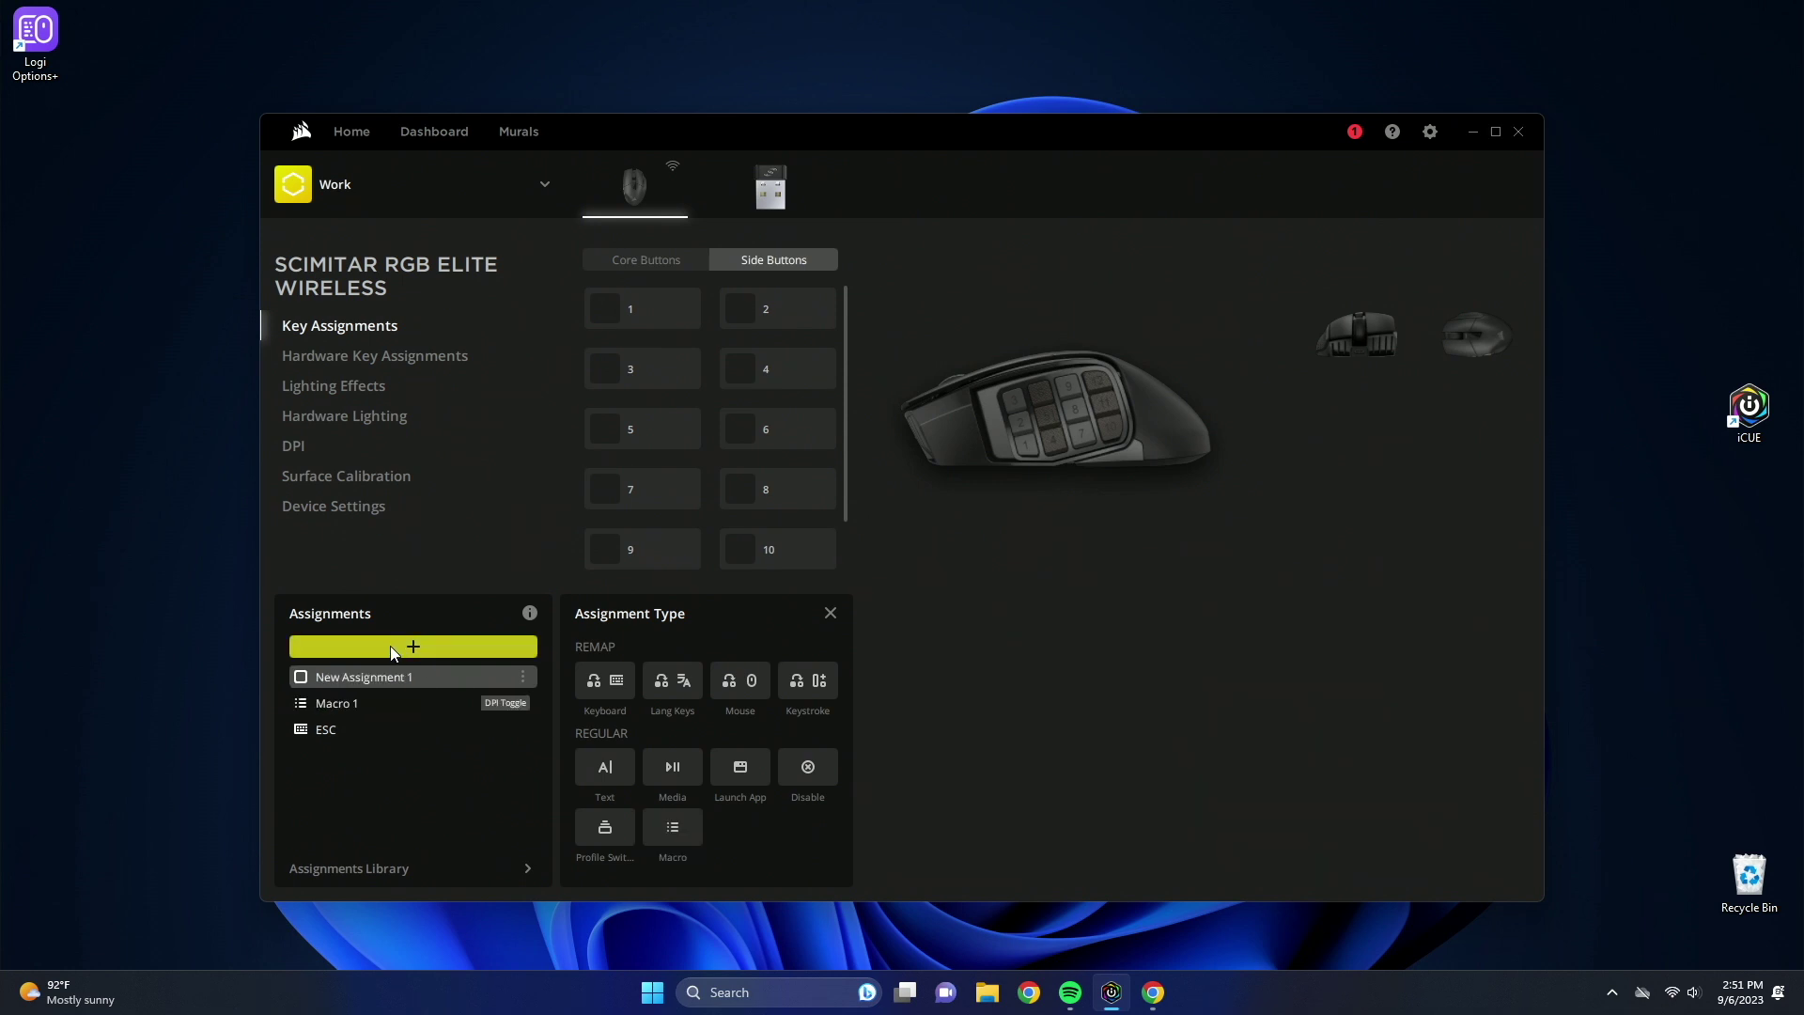
left_click(604, 683)
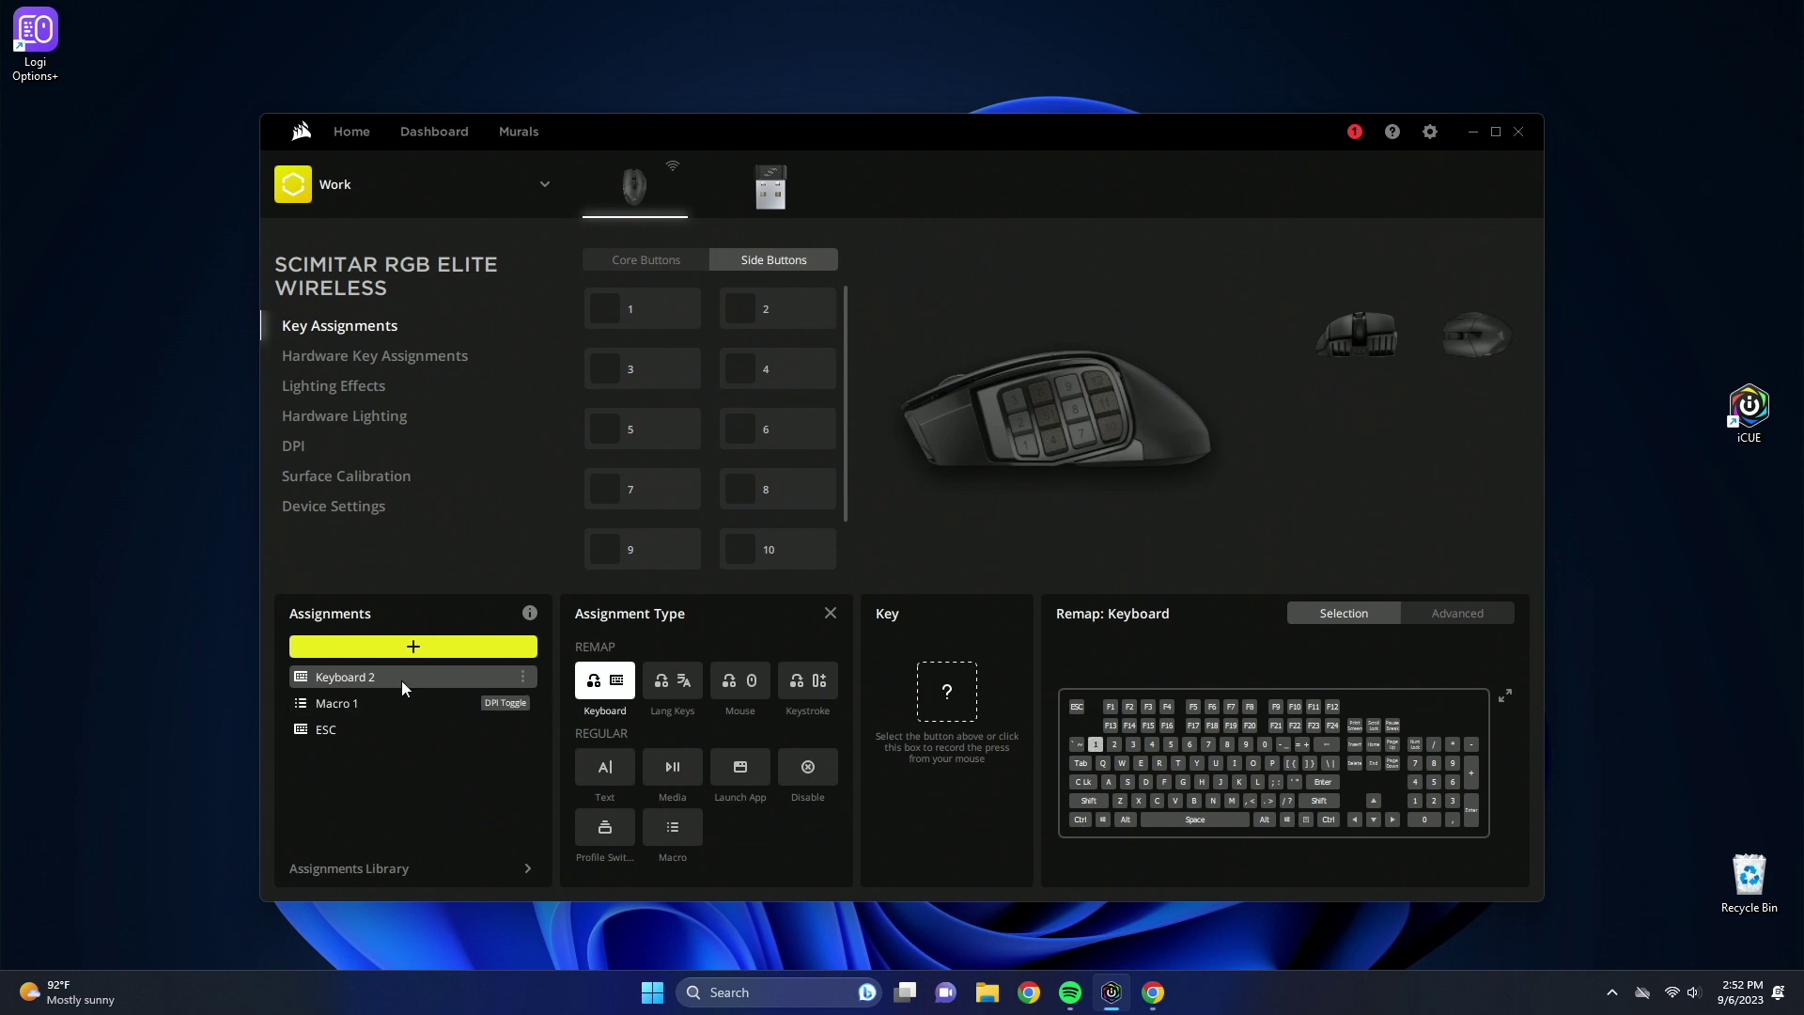
left_click_drag(341, 676, 632, 313)
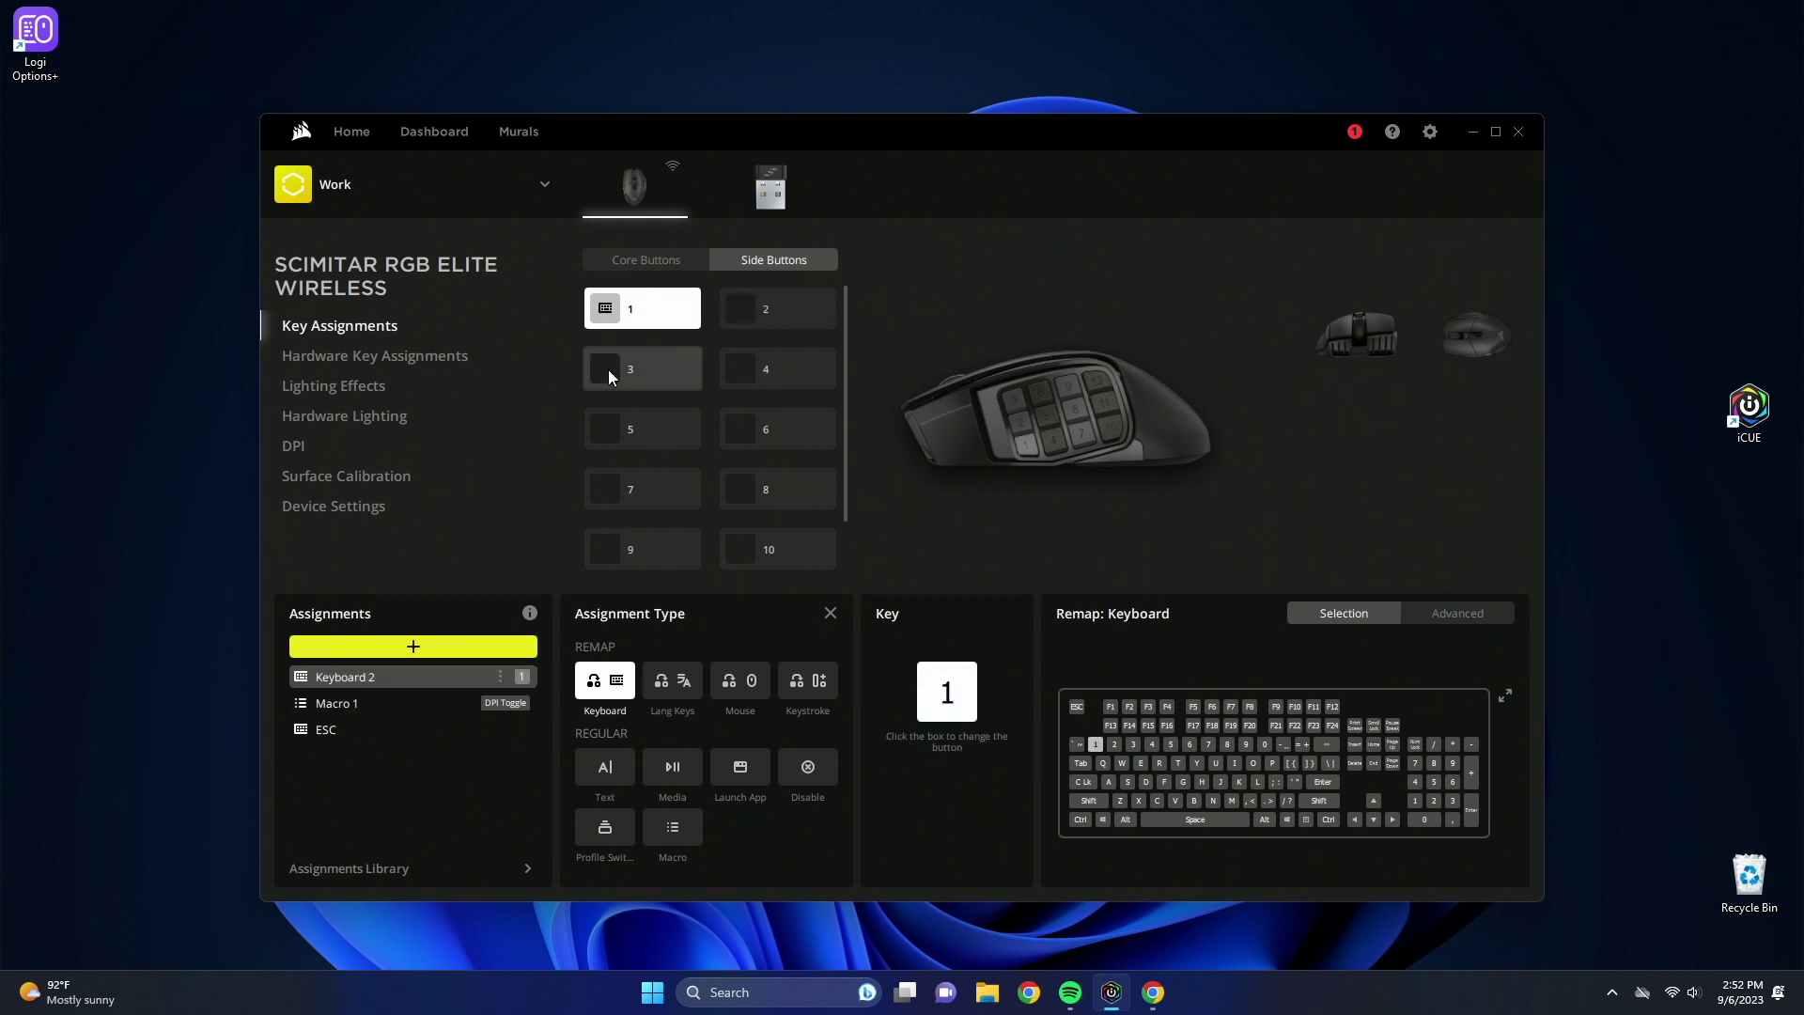
left_click(503, 676)
left_click(576, 727)
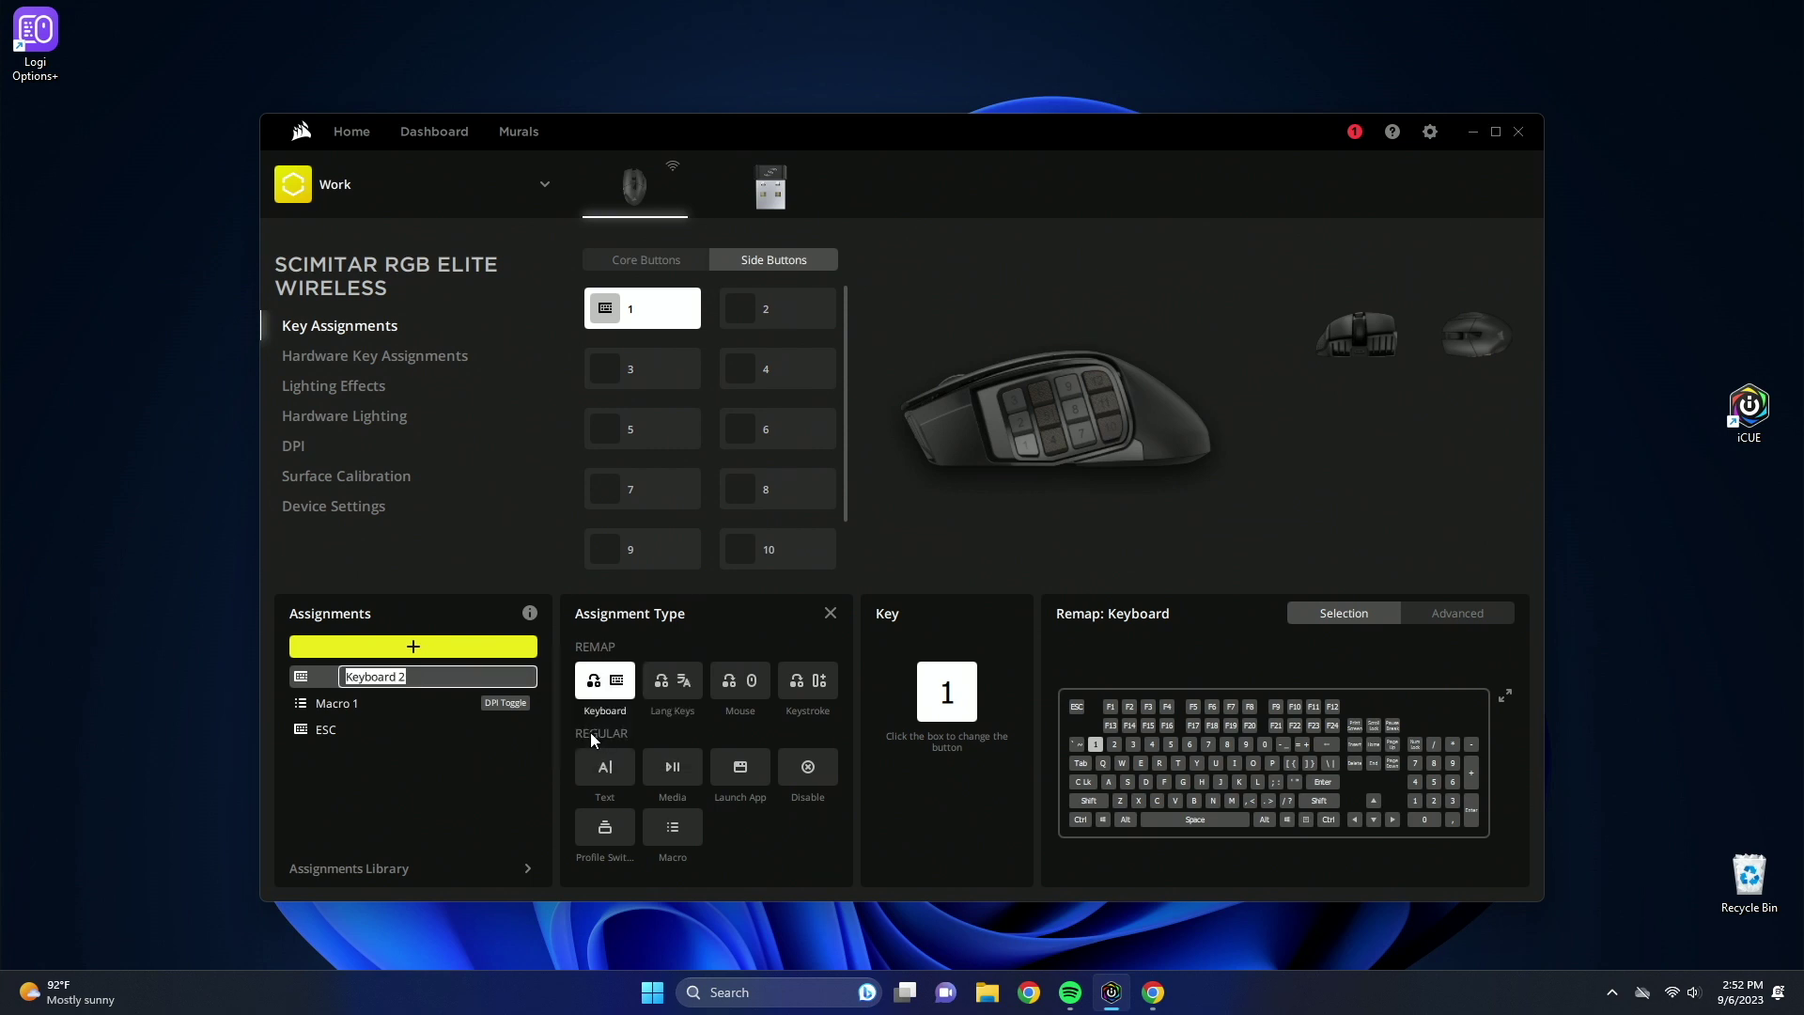
type("Number 1")
key("Return")
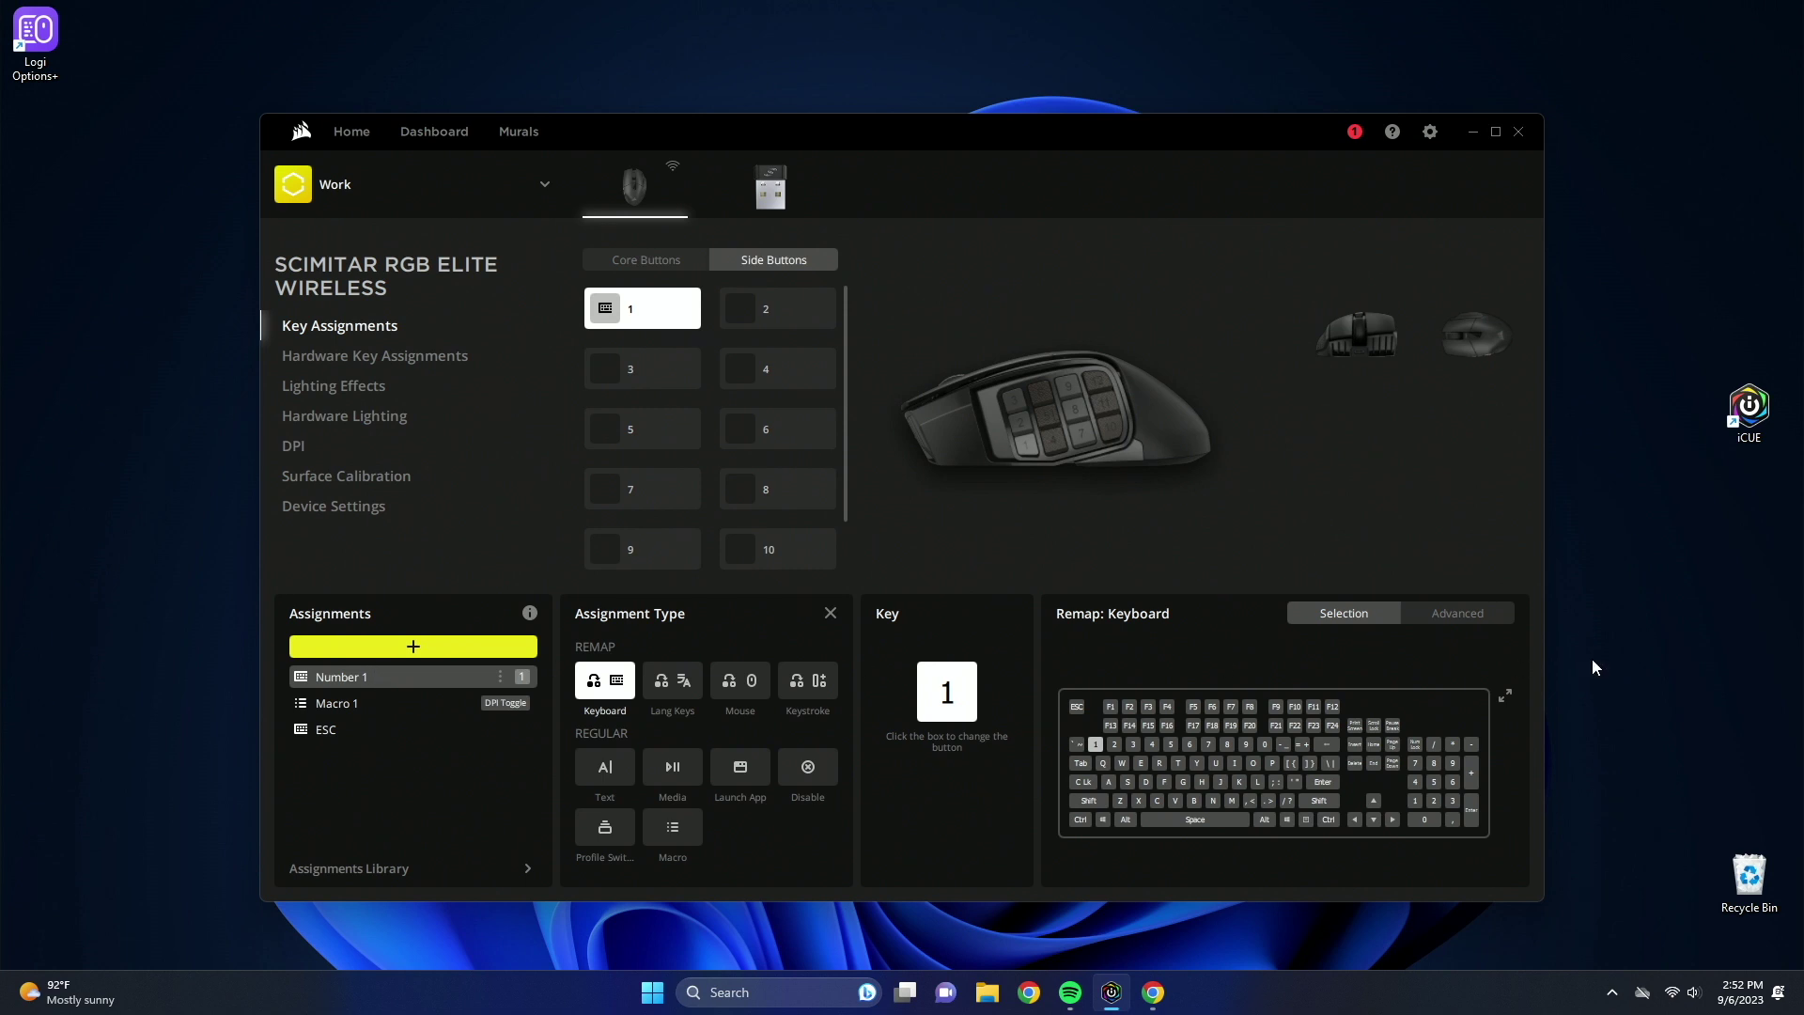
Browse the key assignments and Lighting Effects pages while switching the mouse preview views.
left_click(366, 359)
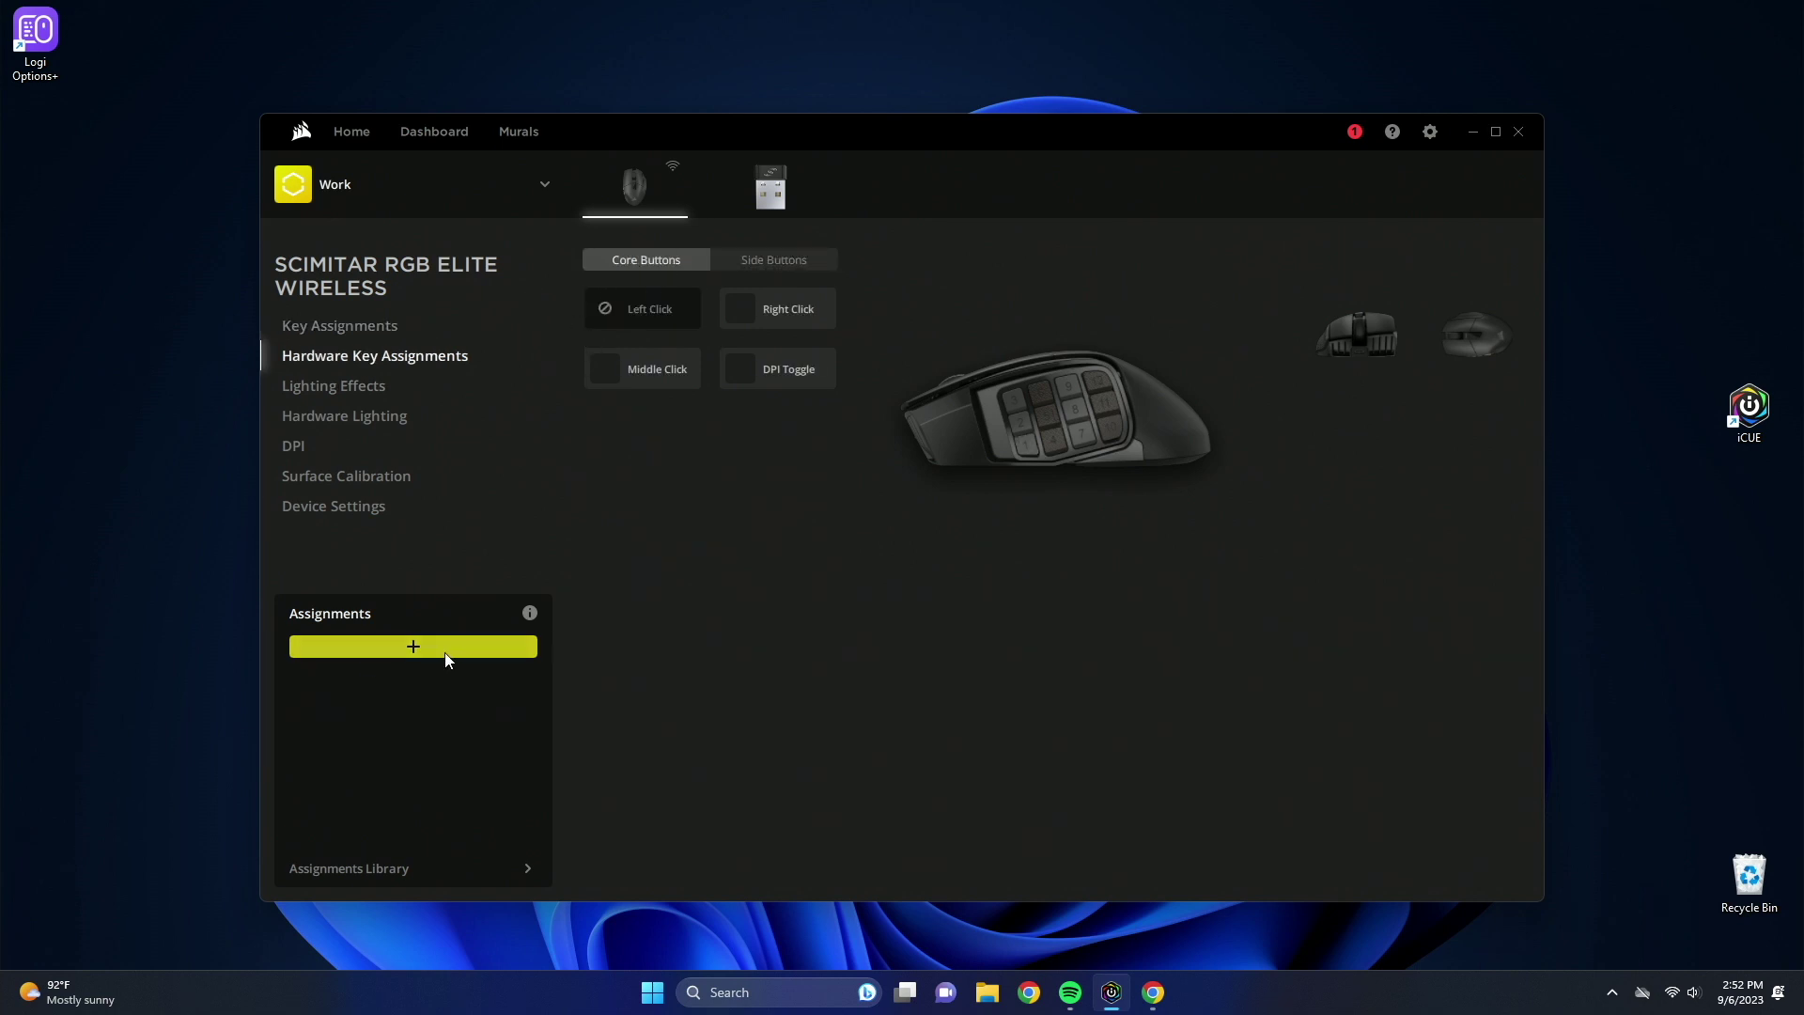
left_click(1360, 336)
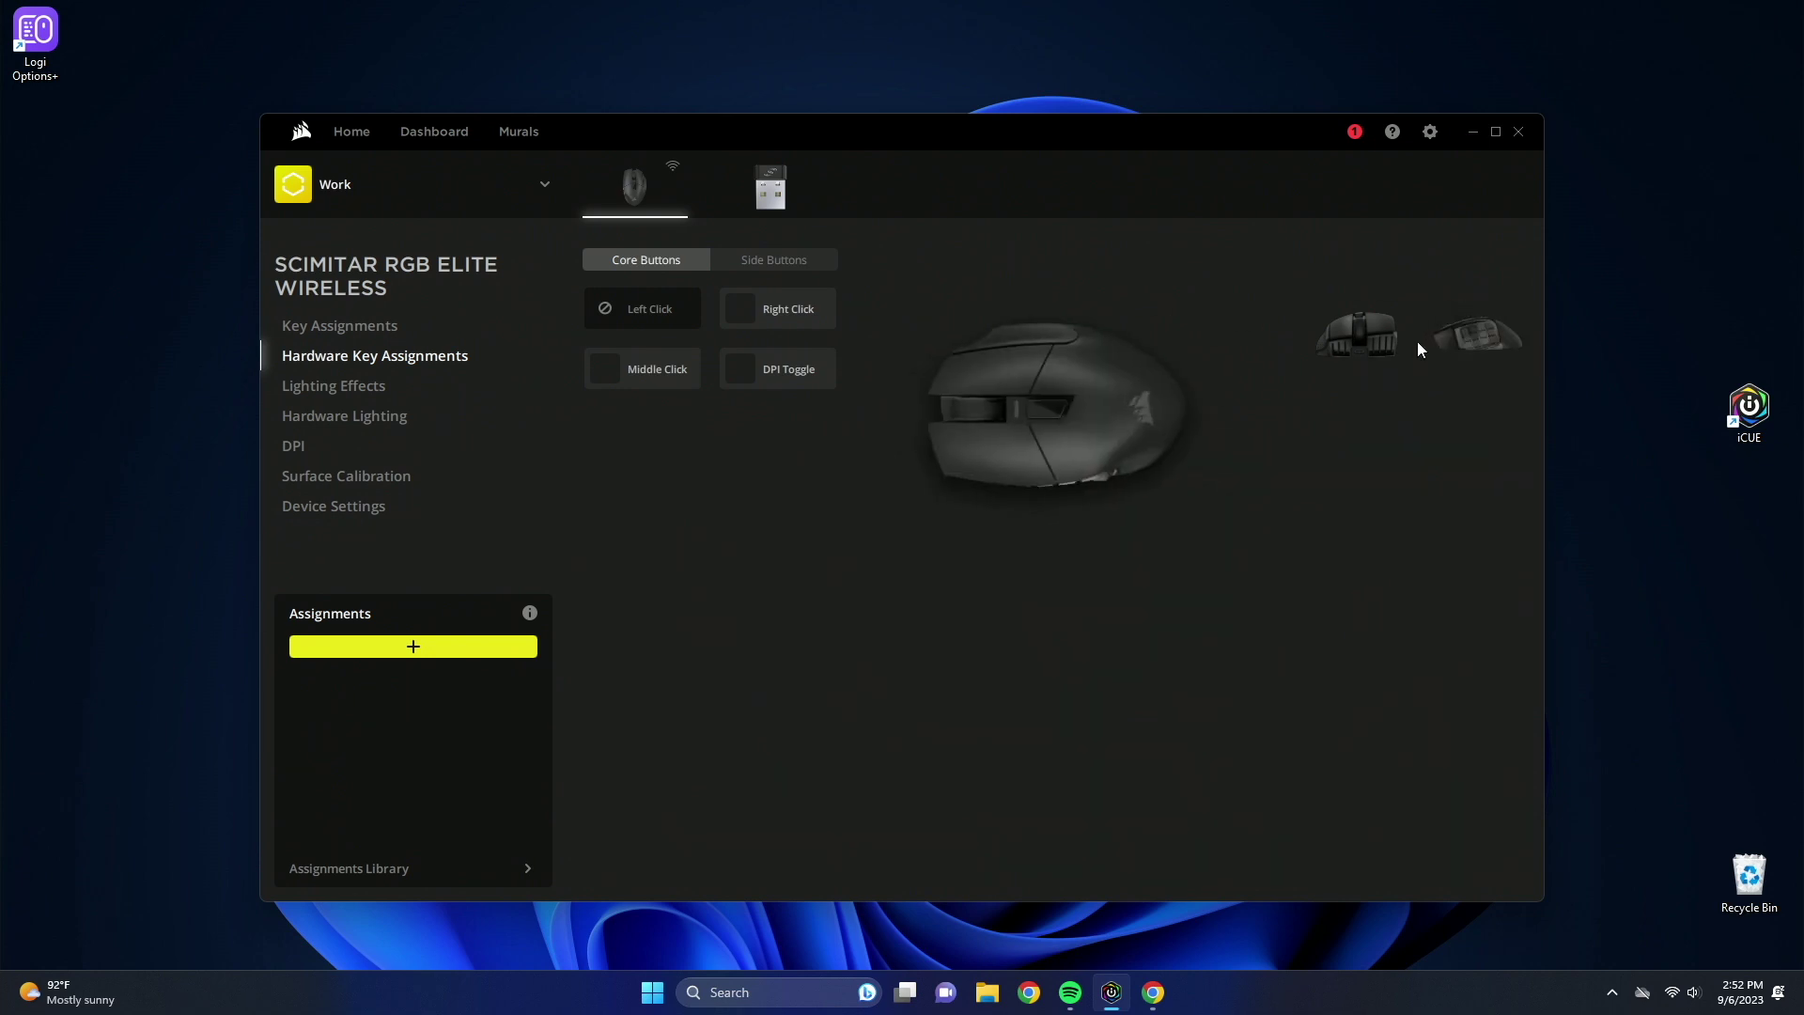
left_click(345, 389)
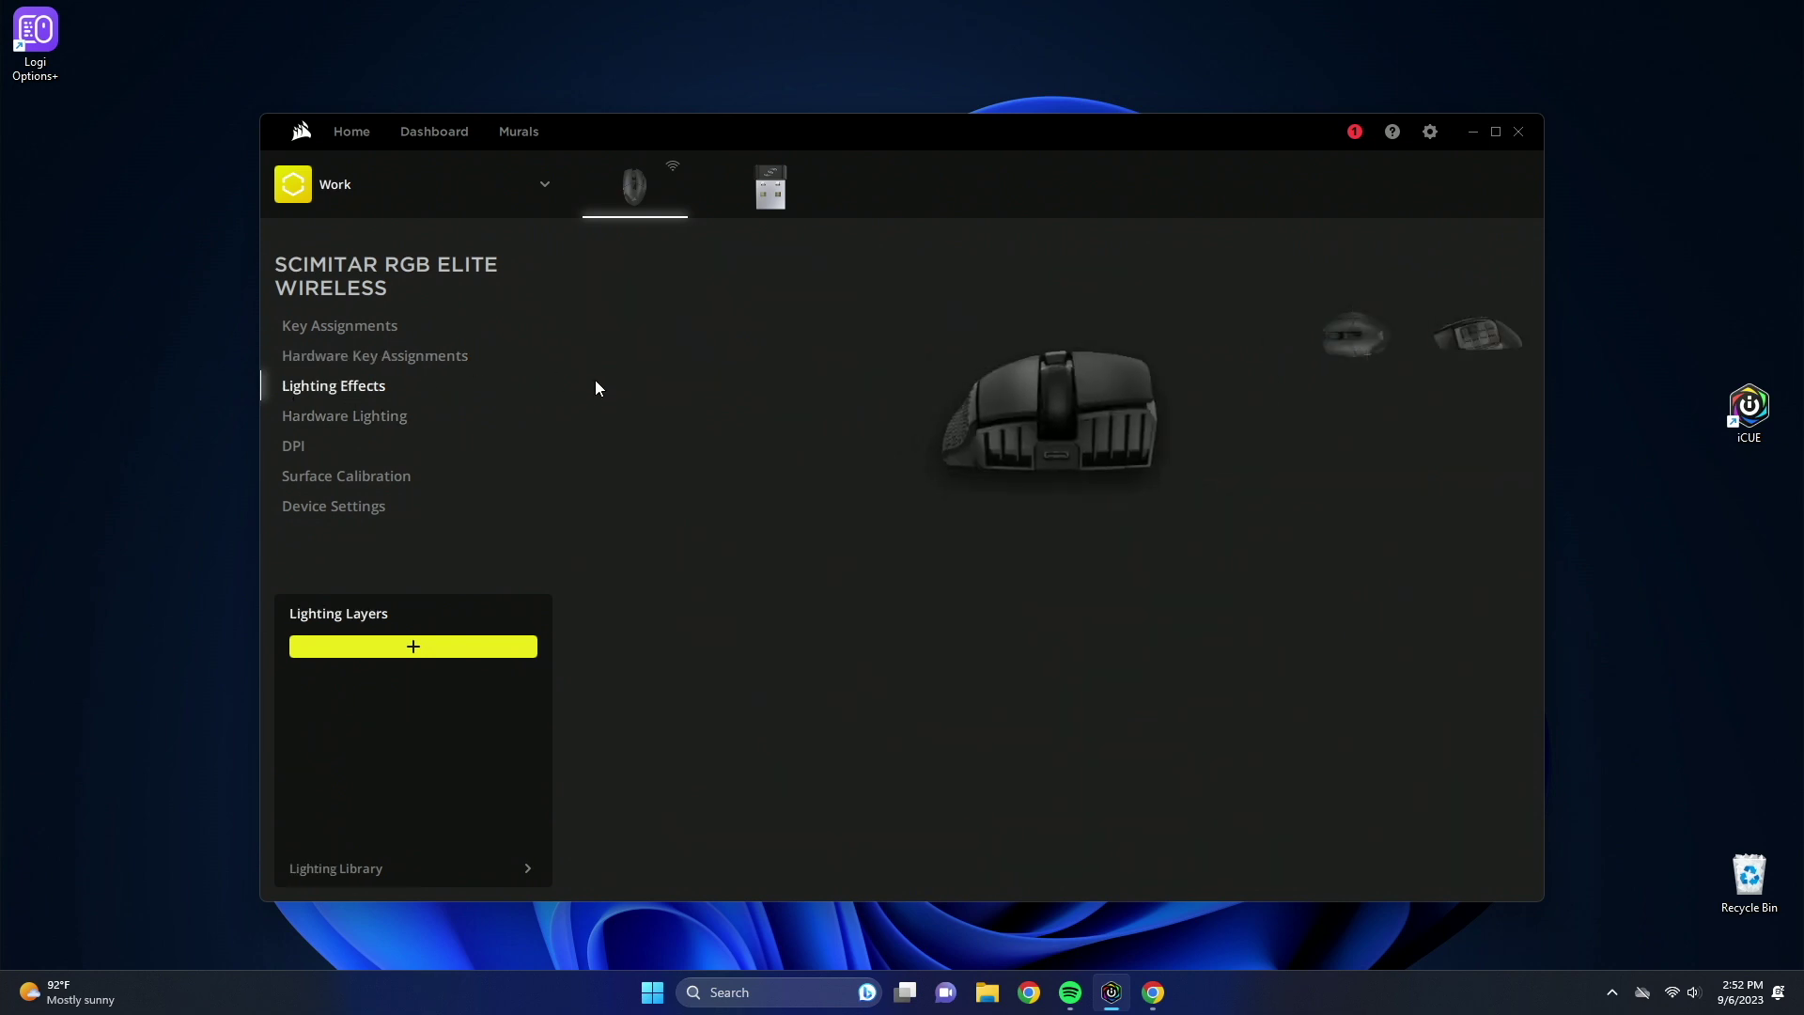
left_click(1353, 335)
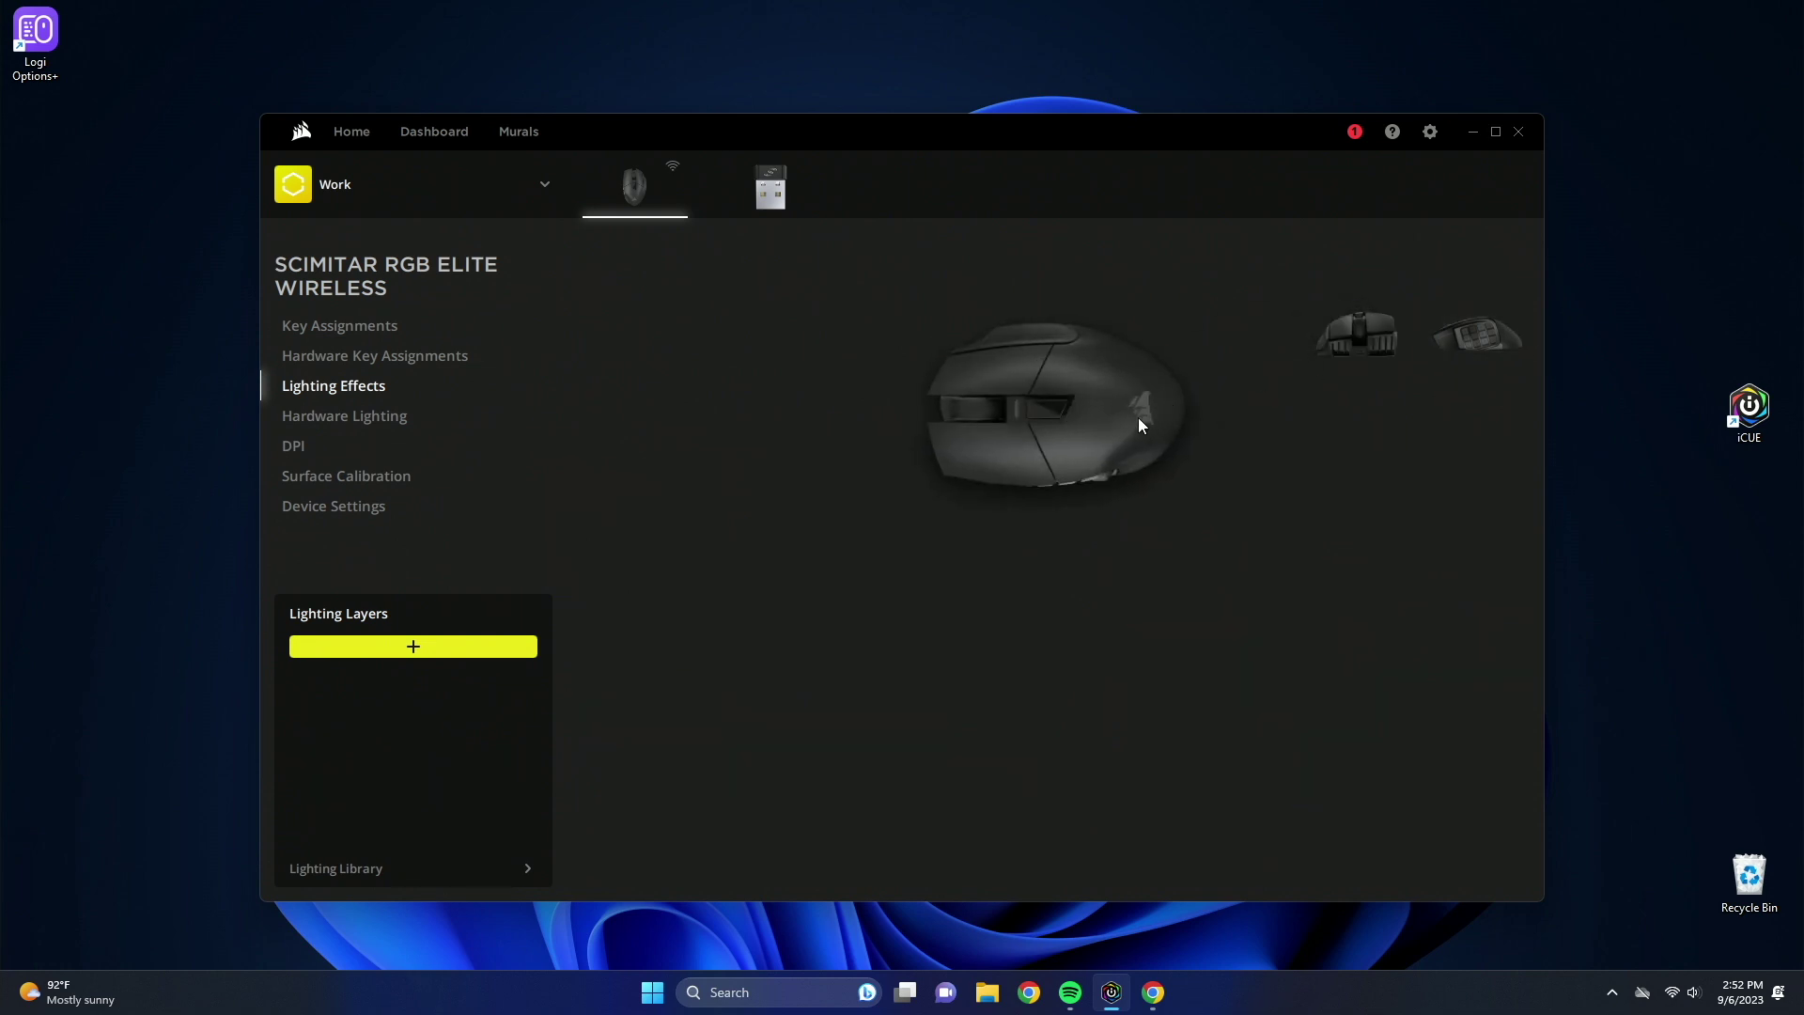
left_click(1480, 348)
left_click(1361, 340)
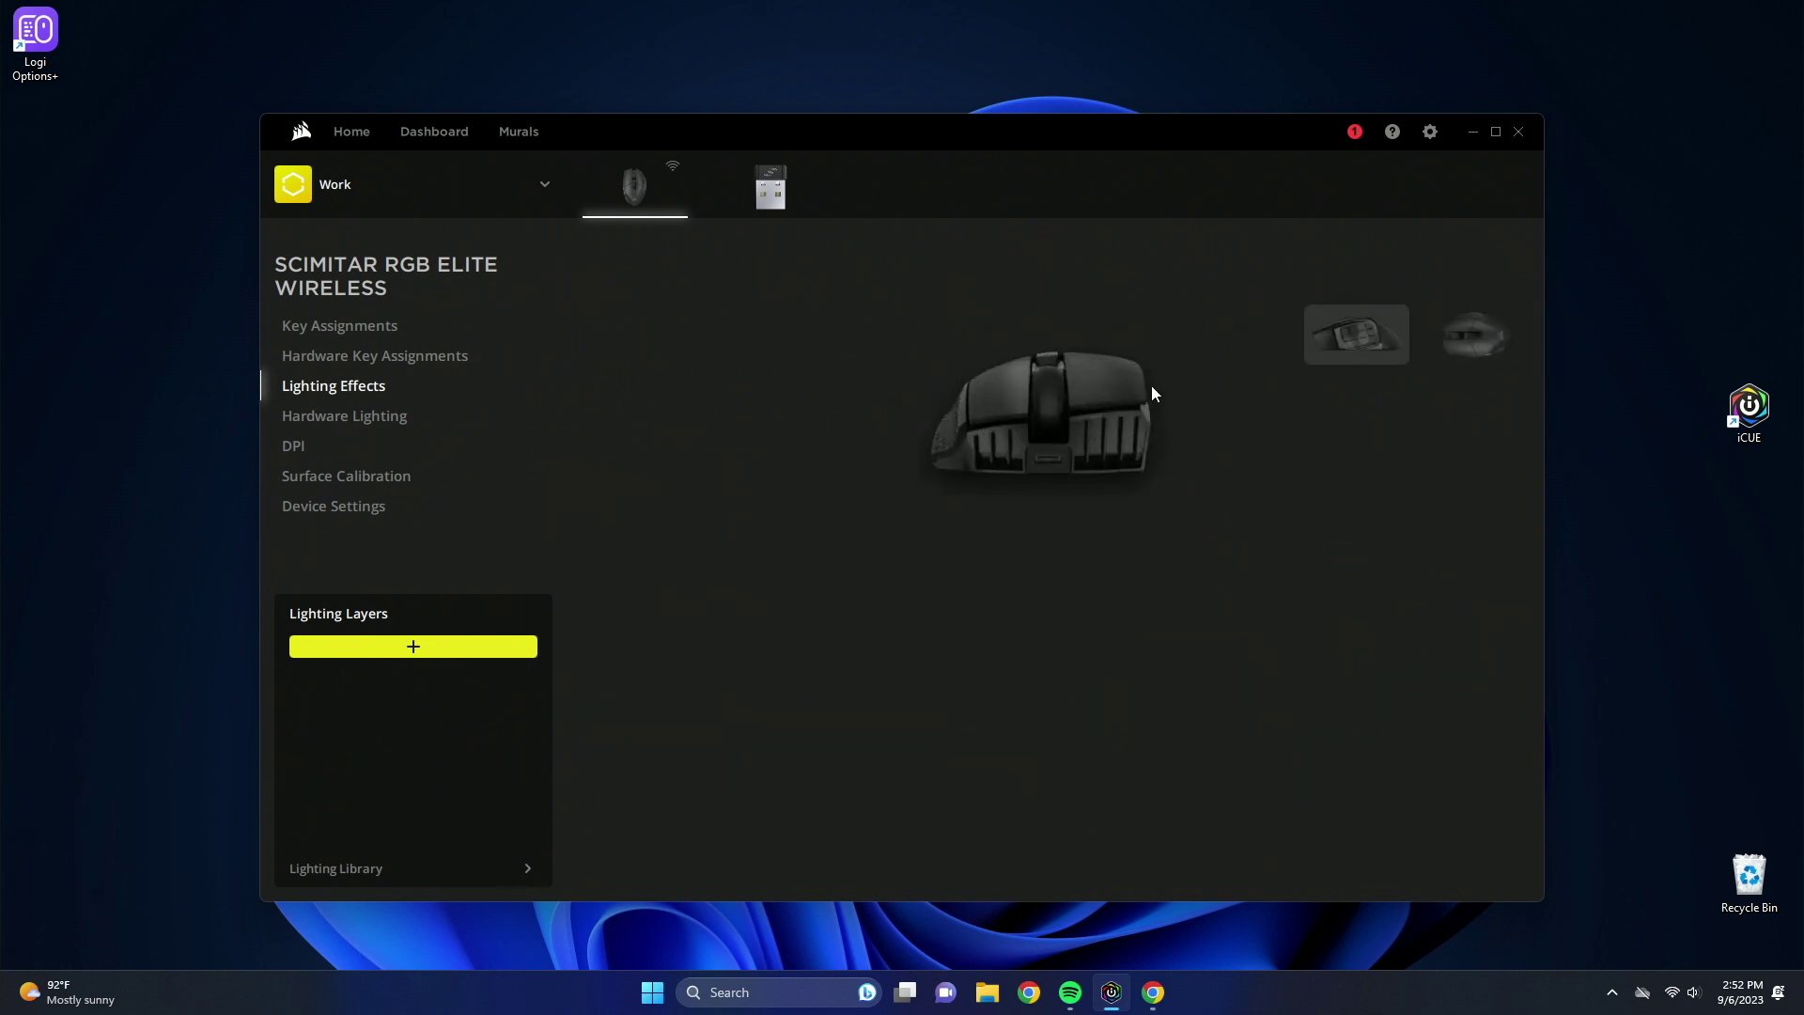
Add a Watercolor Spectrum layer that starts with the profile and never stops.
left_click(380, 645)
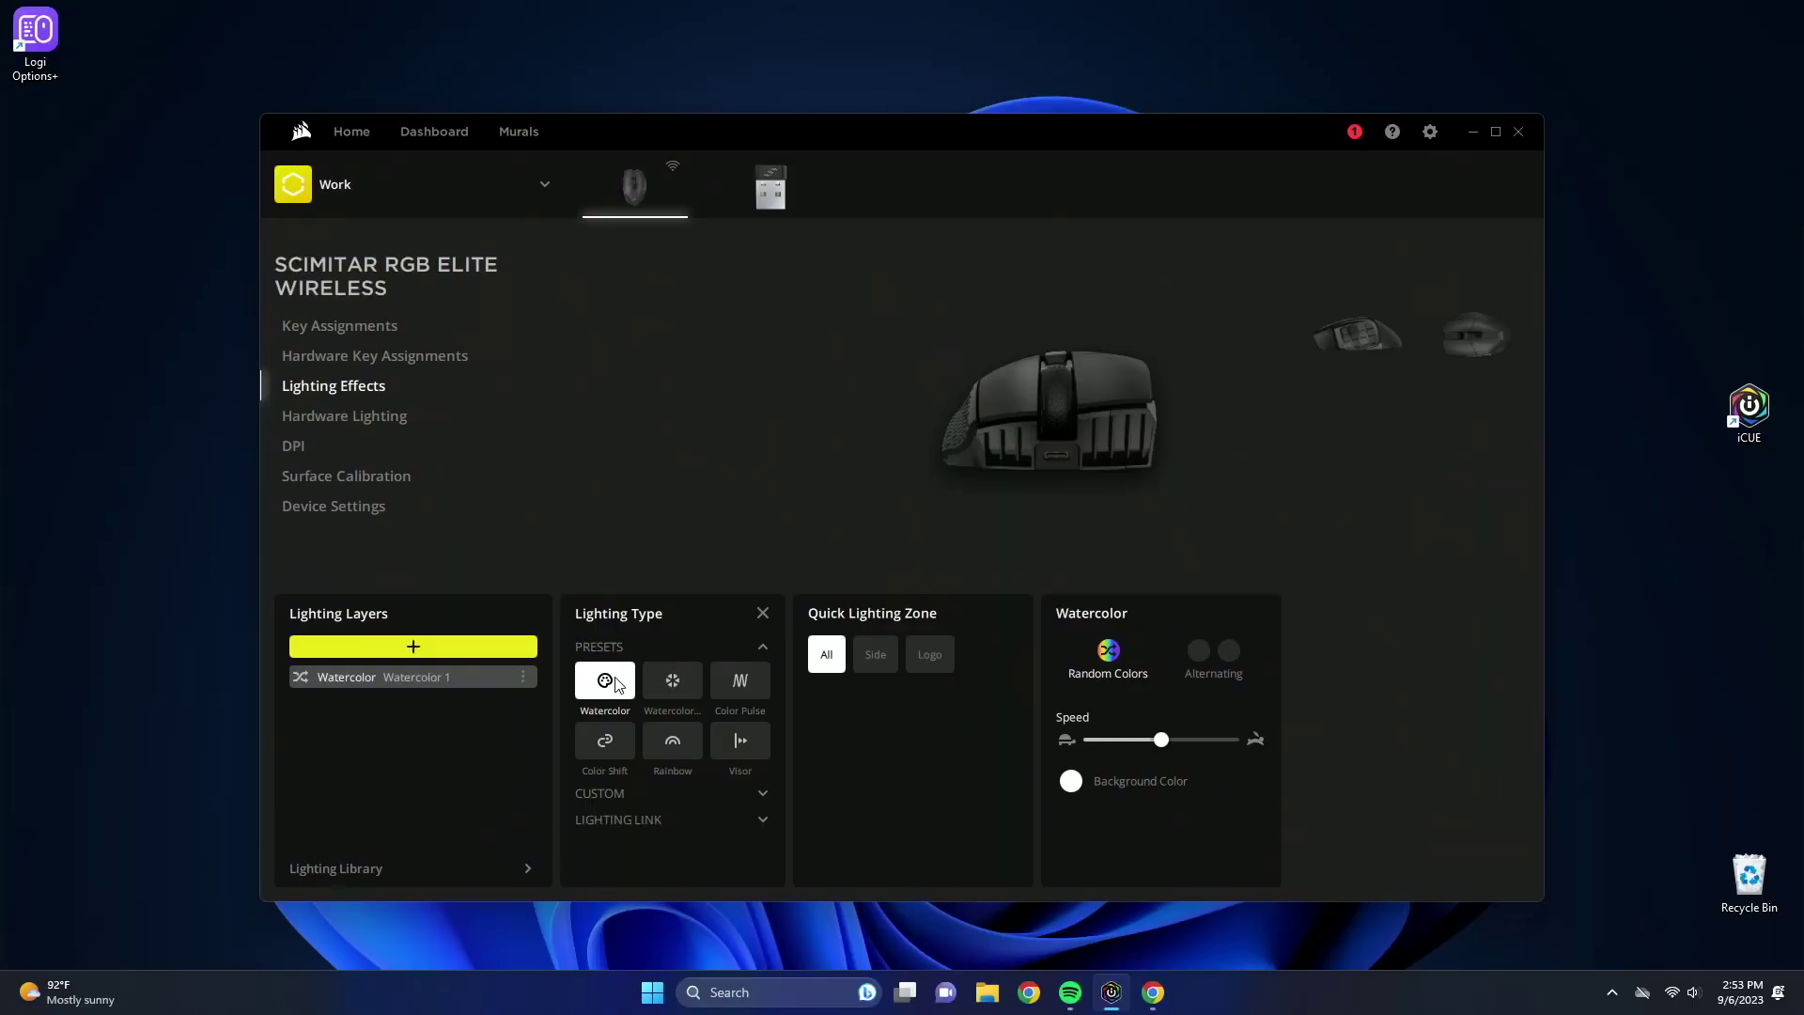
left_click(678, 681)
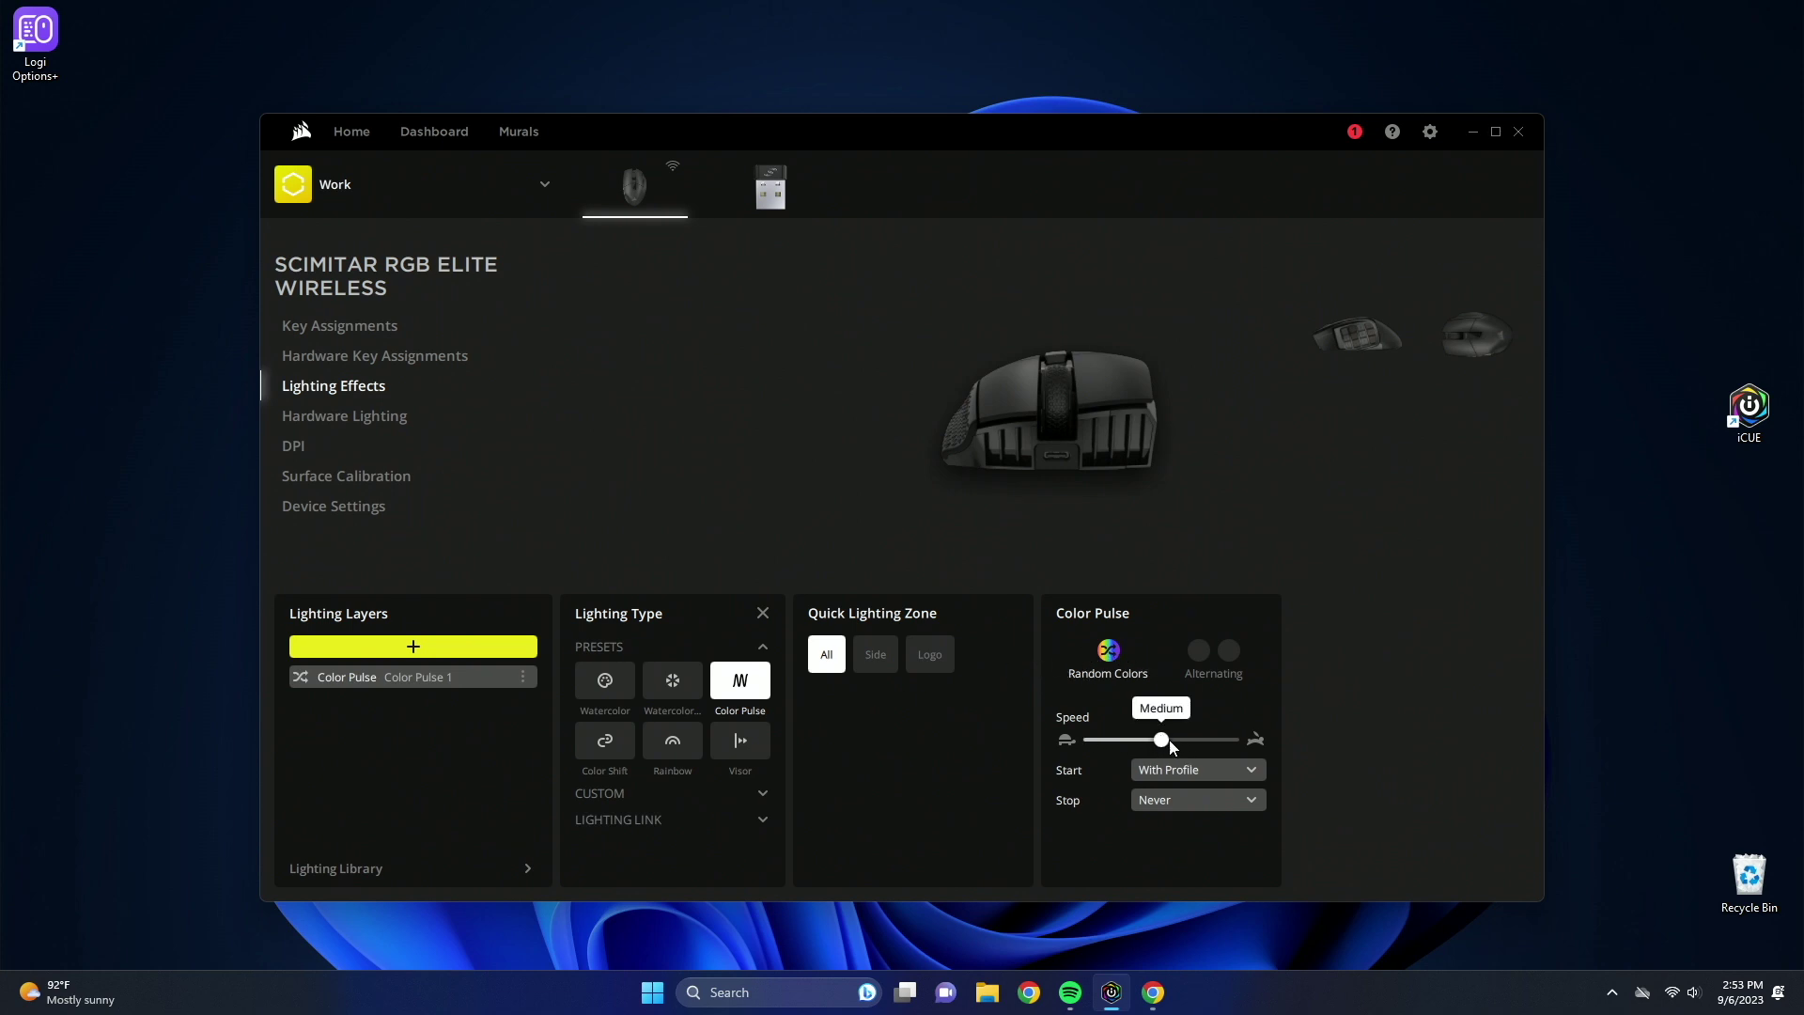
left_click(1194, 773)
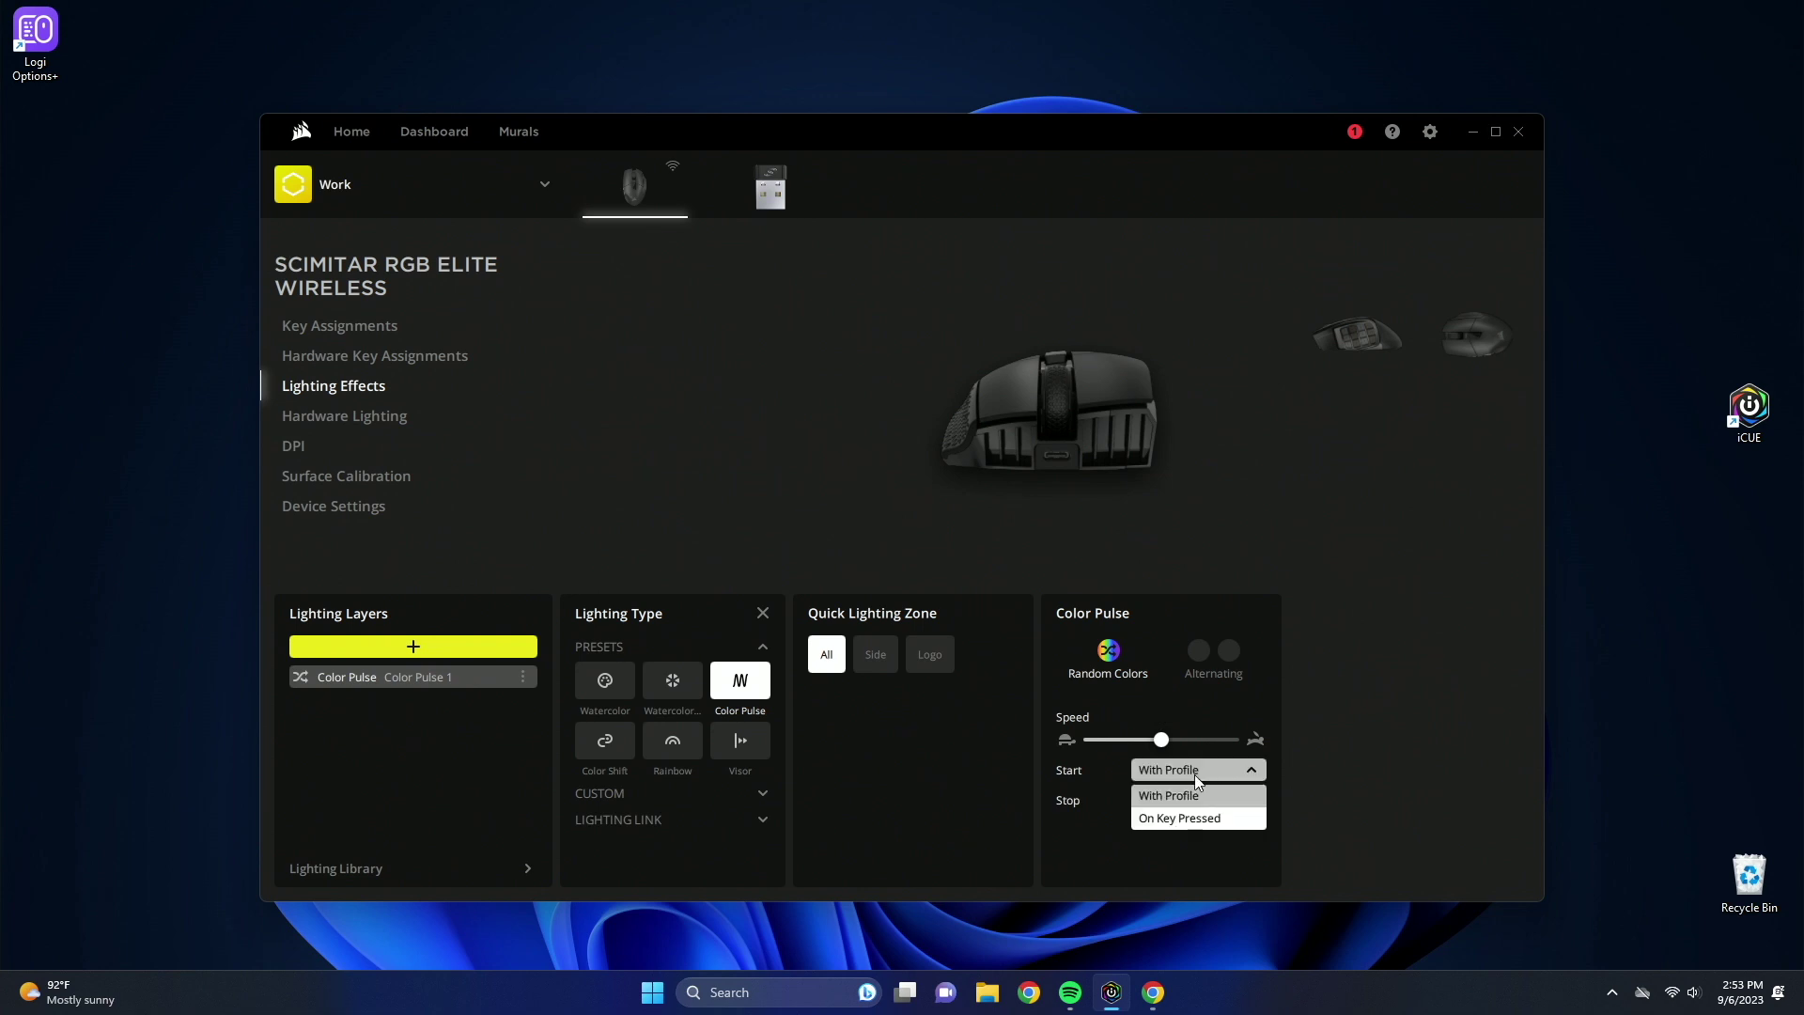
left_click(1173, 707)
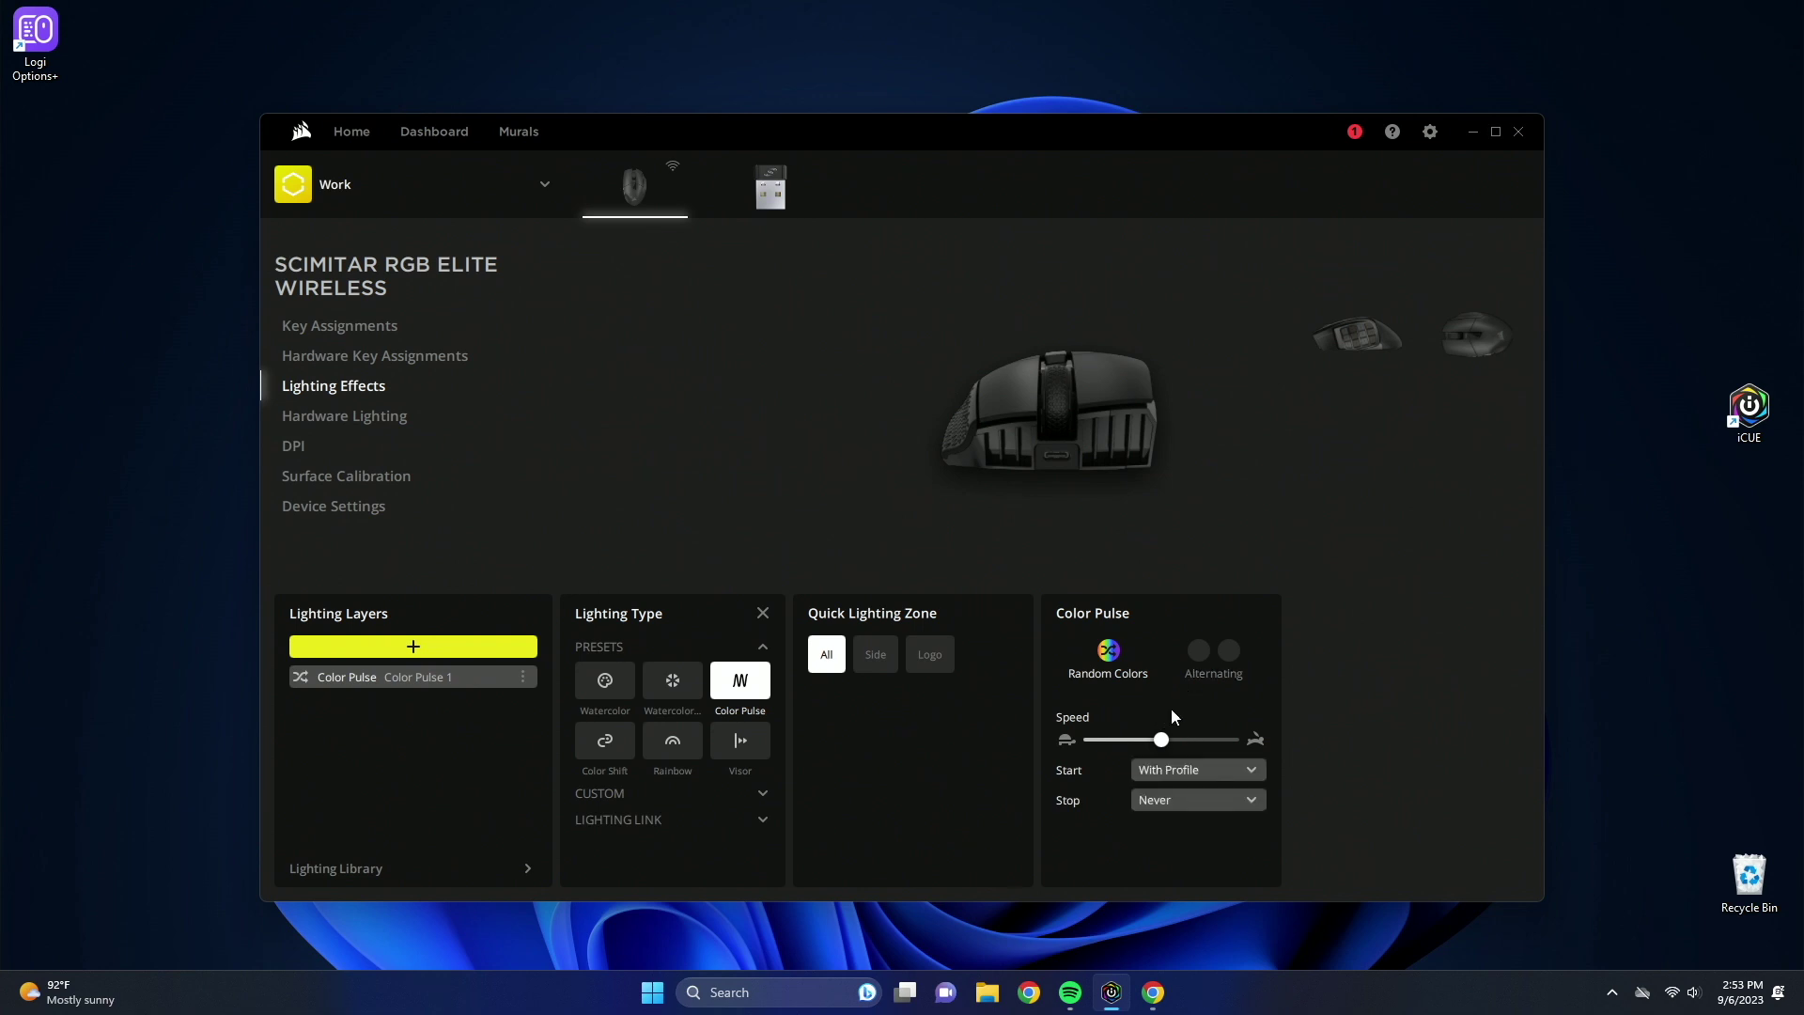
left_click(1195, 800)
left_click(1101, 829)
left_click(612, 793)
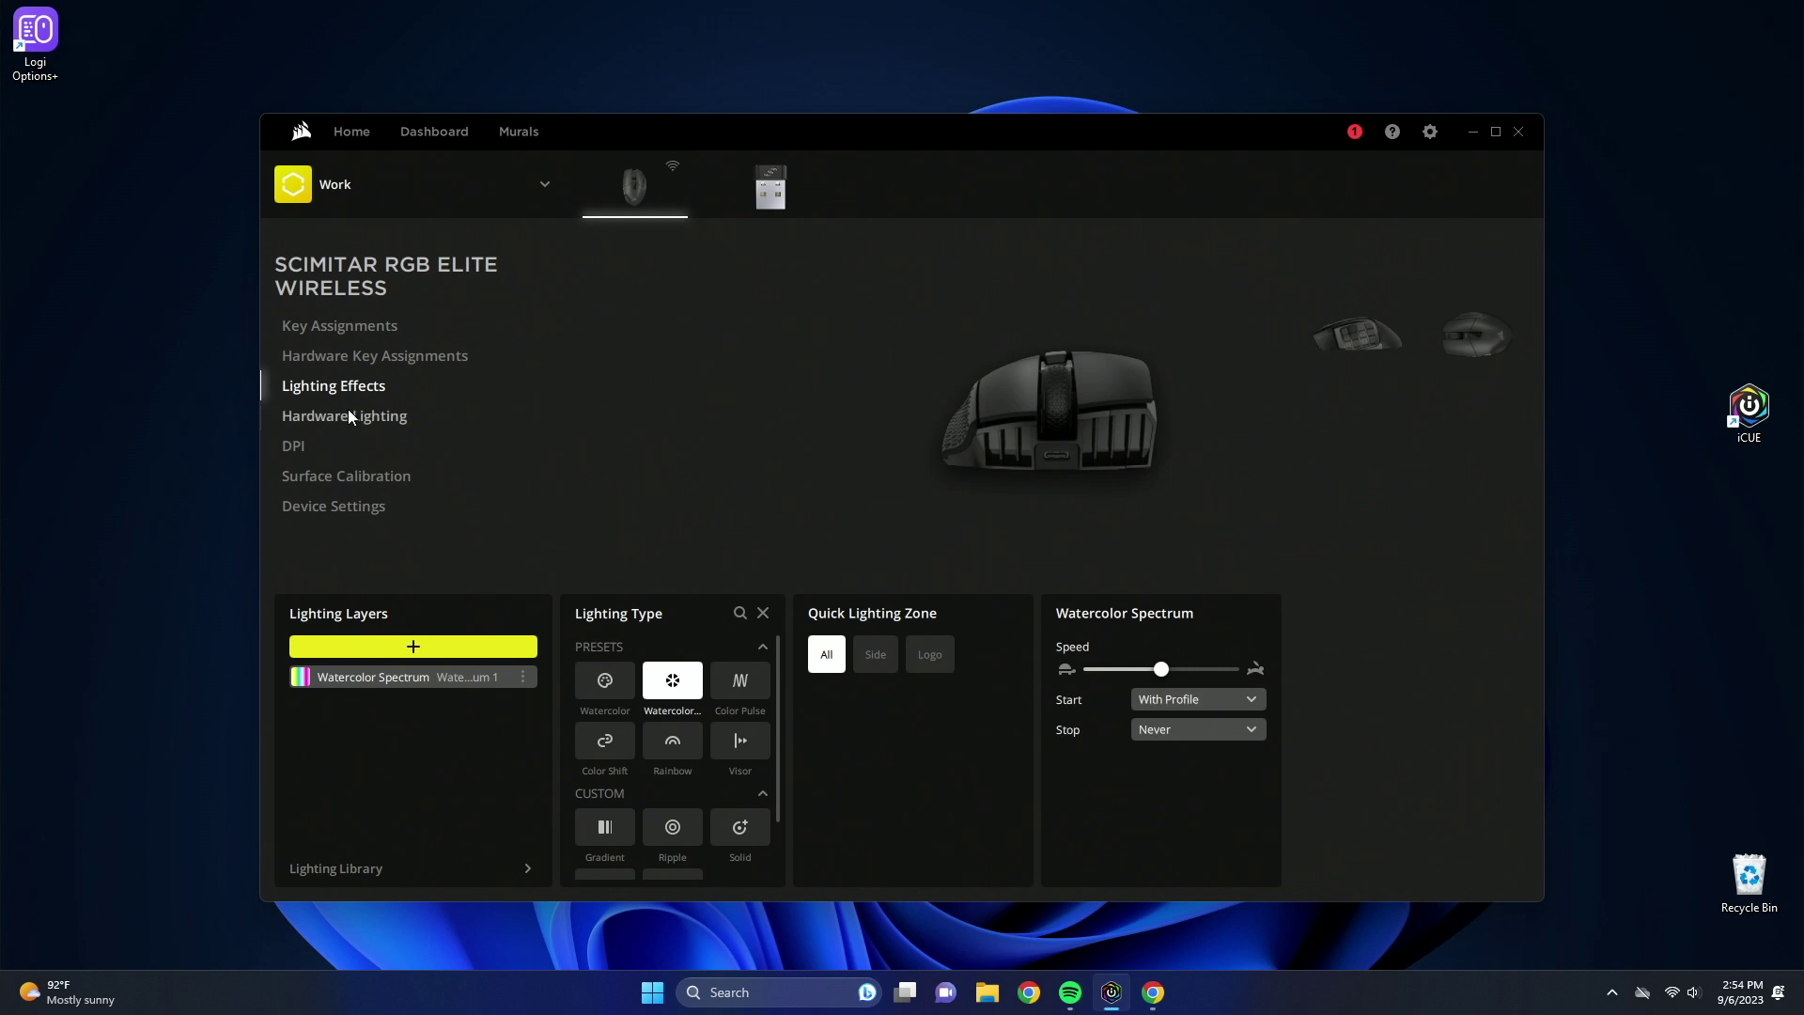
key("Escape")
left_click(316, 450)
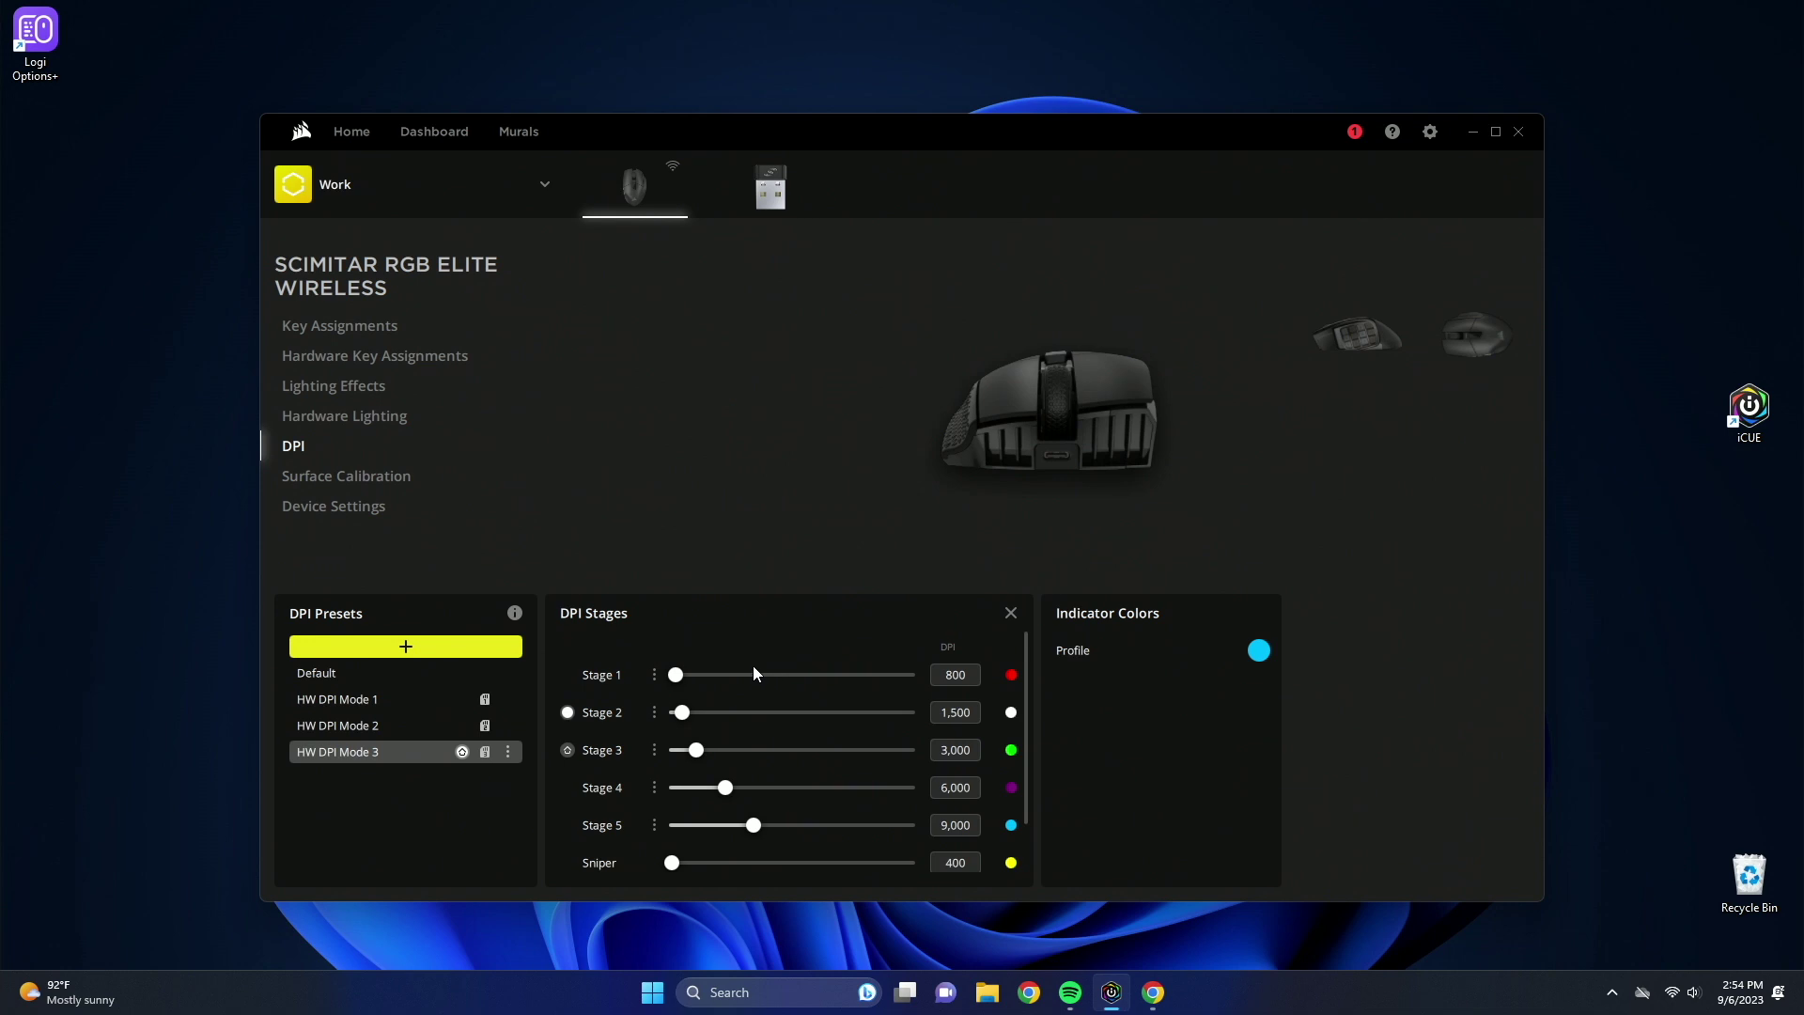
scroll(752, 665, "down", 1)
scroll(695, 687, "up", 1)
scroll(808, 711, "down", 1)
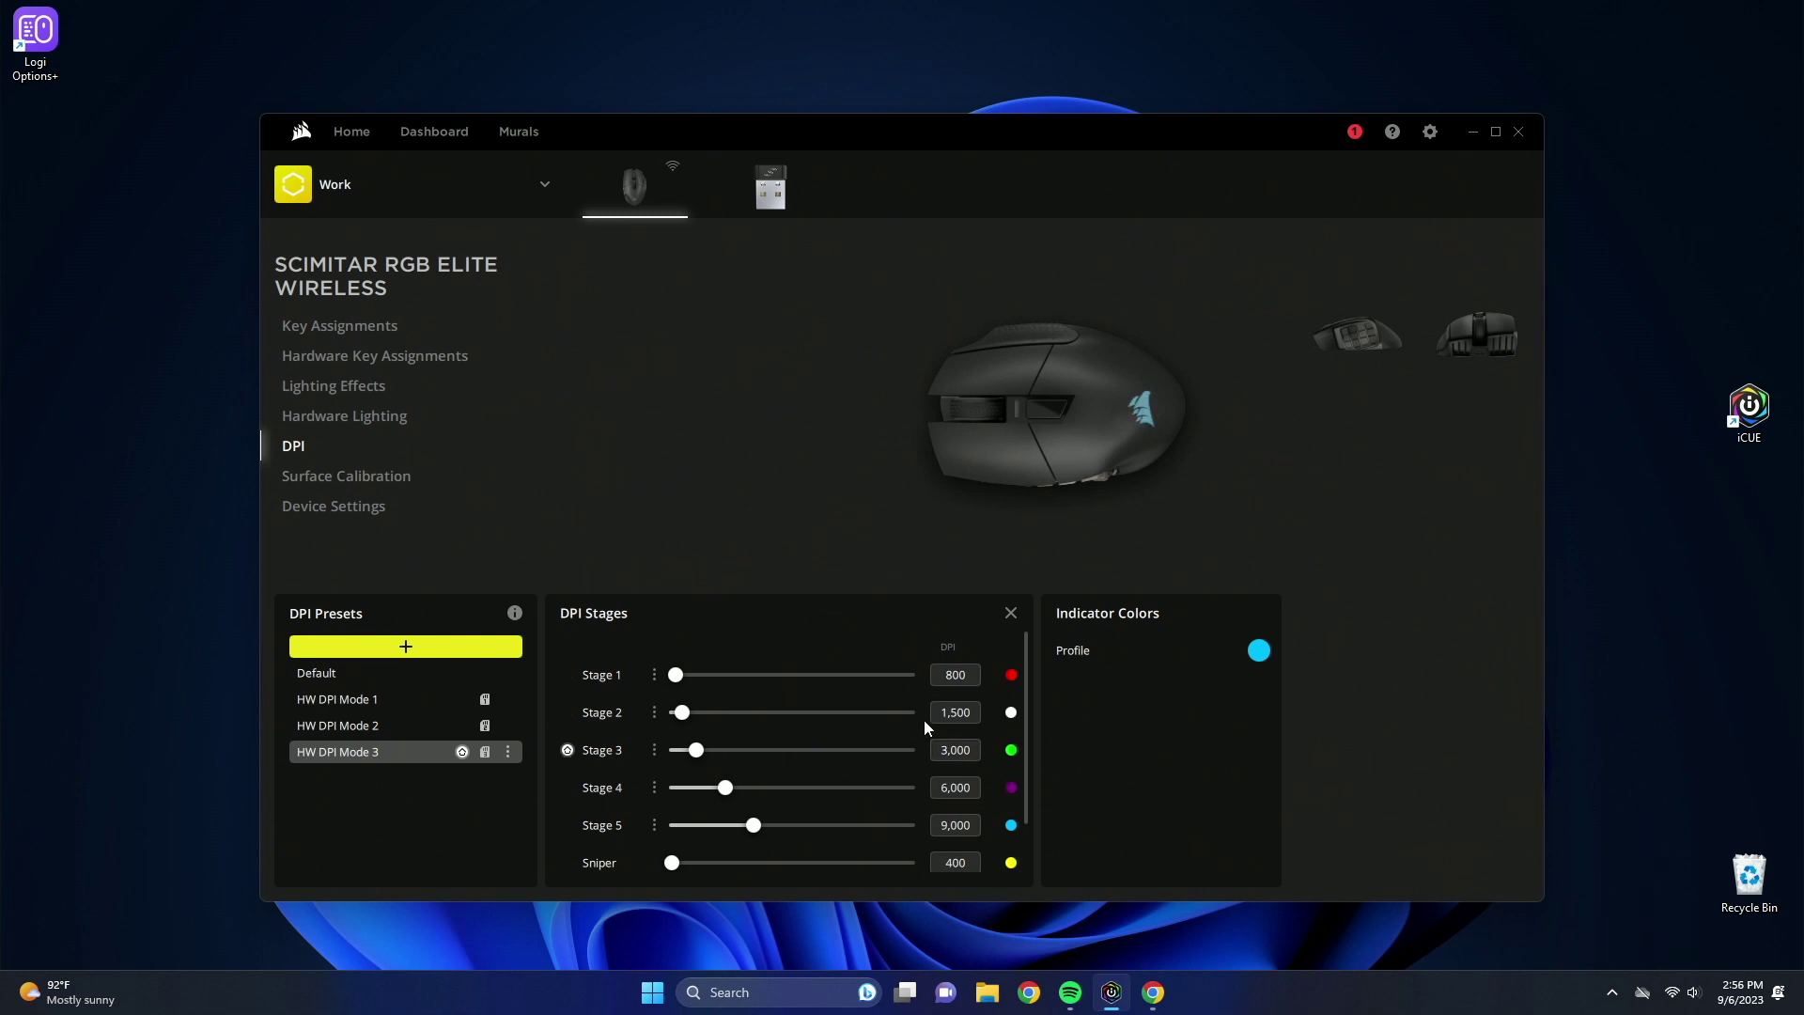
left_click(958, 713)
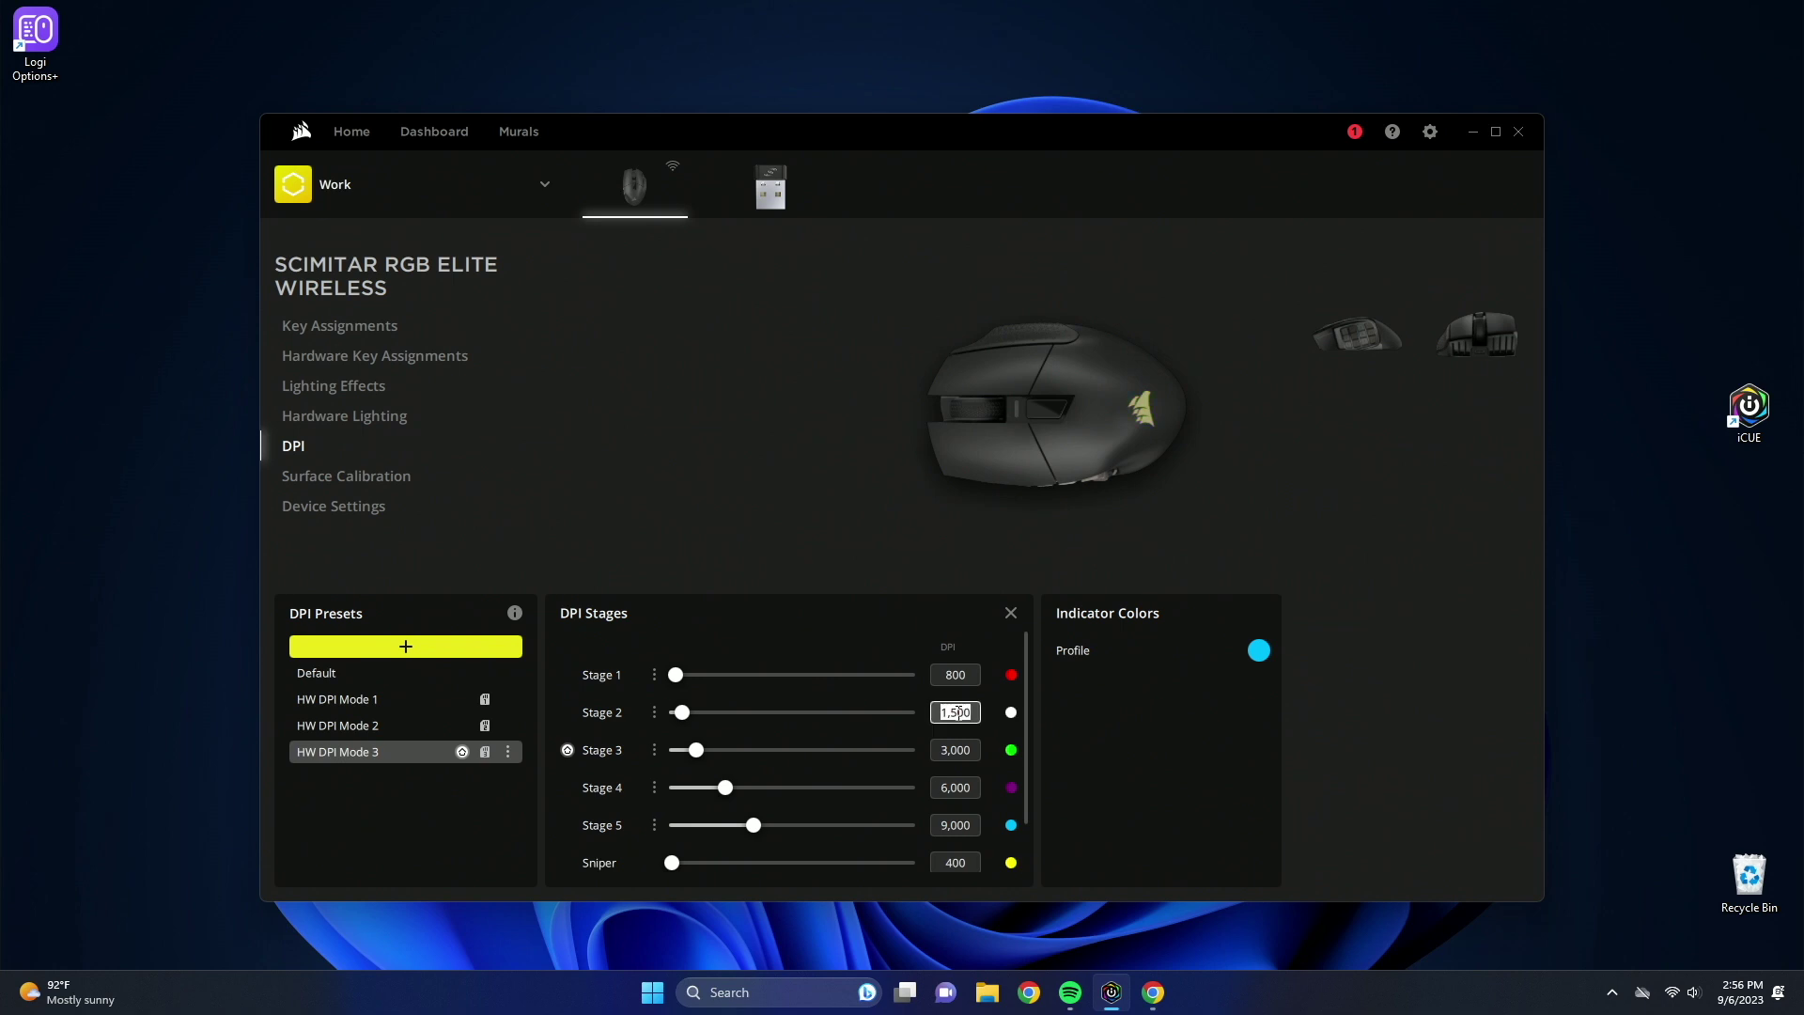
left_click(656, 674)
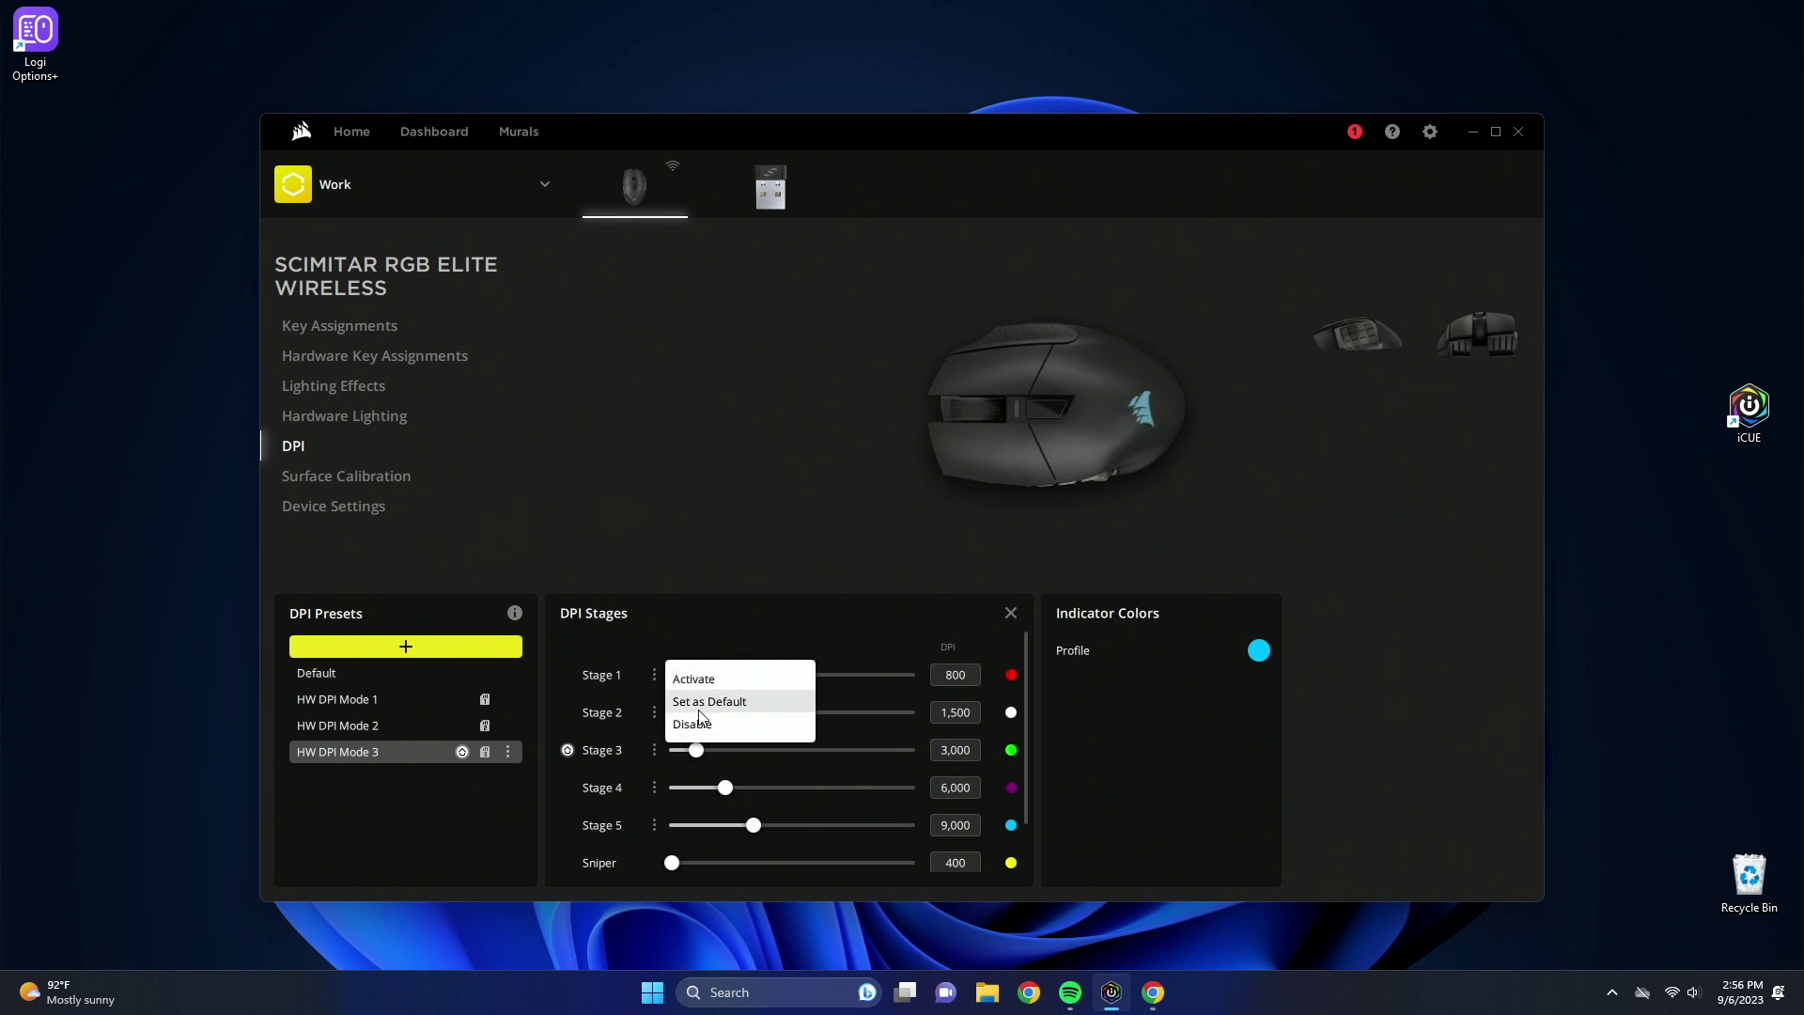
left_click(712, 633)
scroll(774, 782, "down", 2)
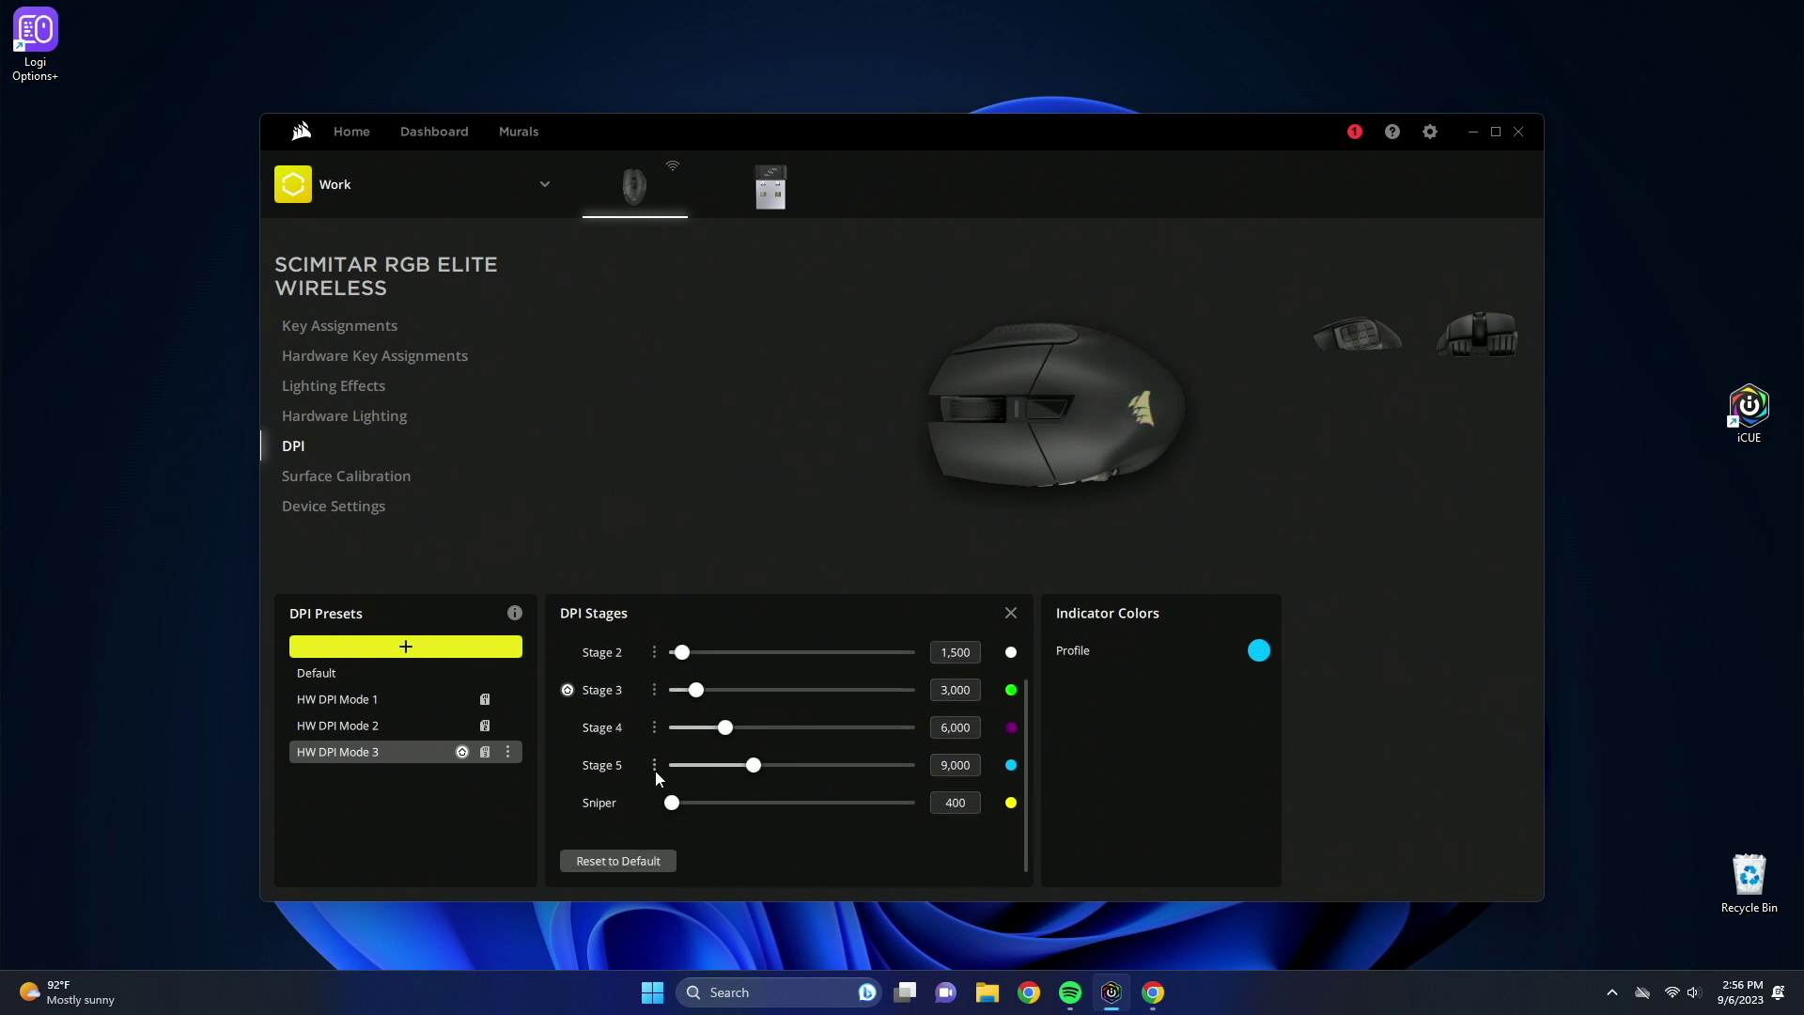
left_click(652, 769)
left_click(709, 806)
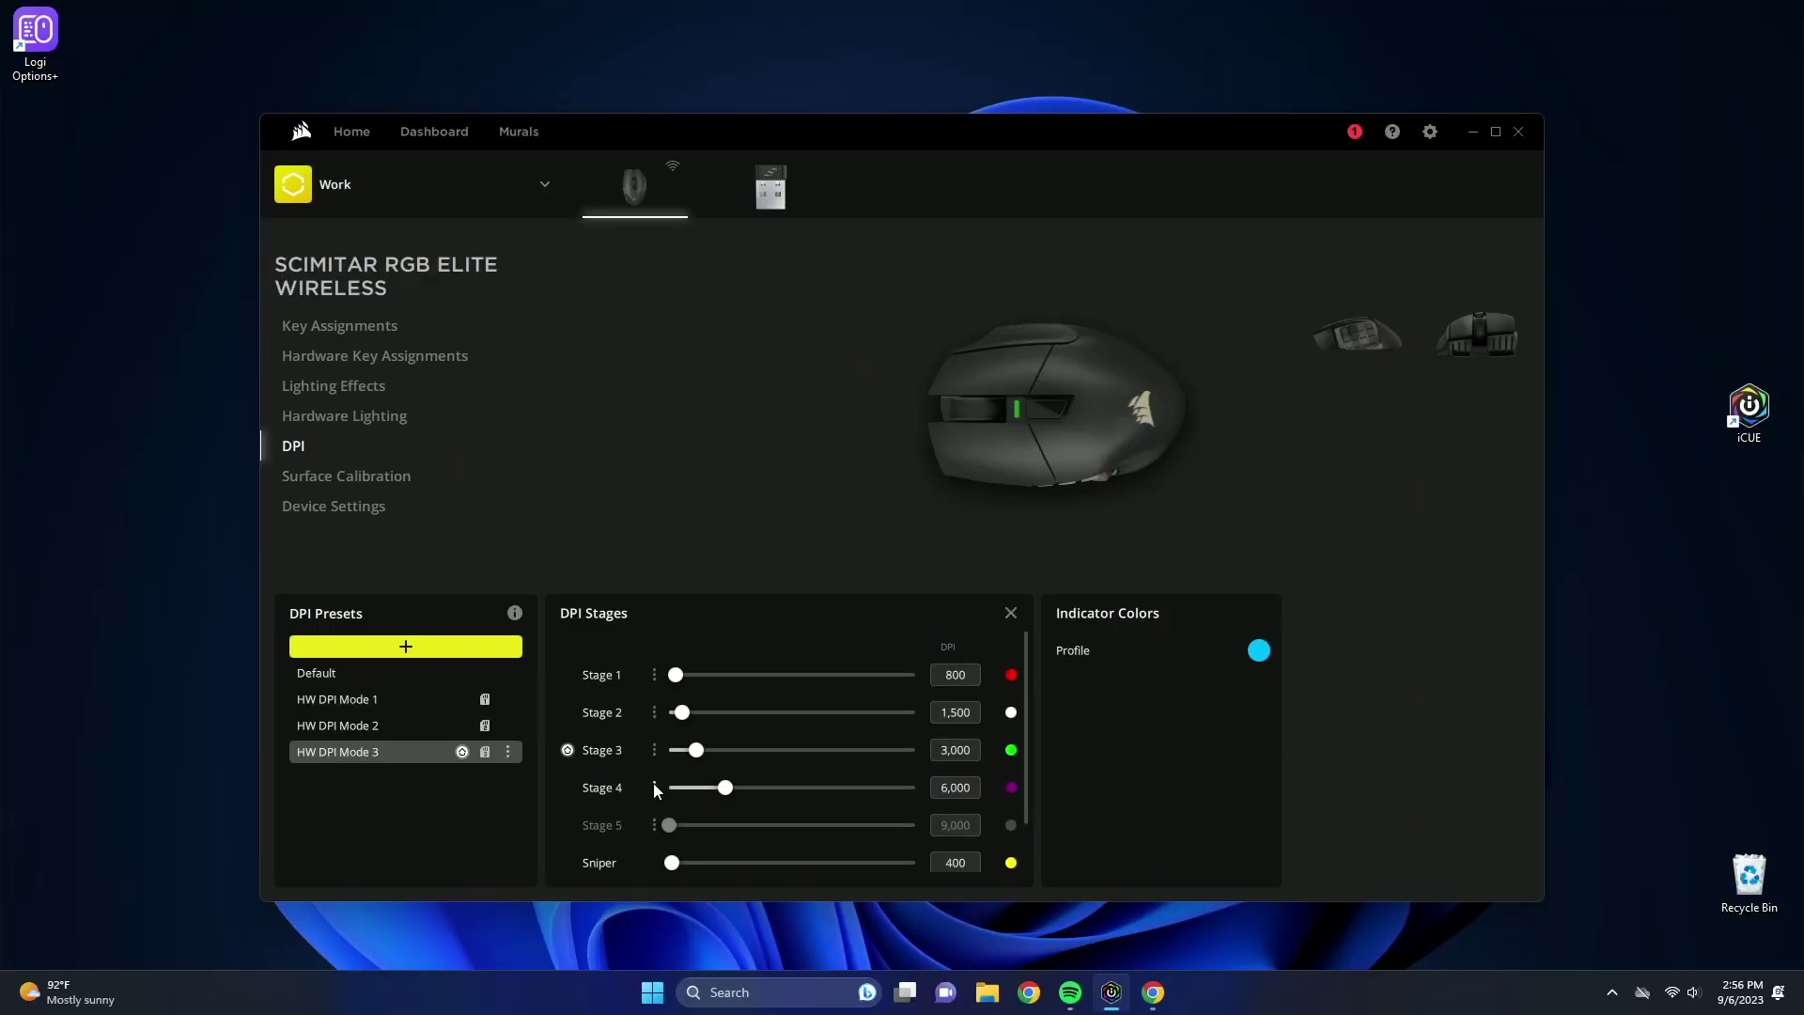
left_click(655, 787)
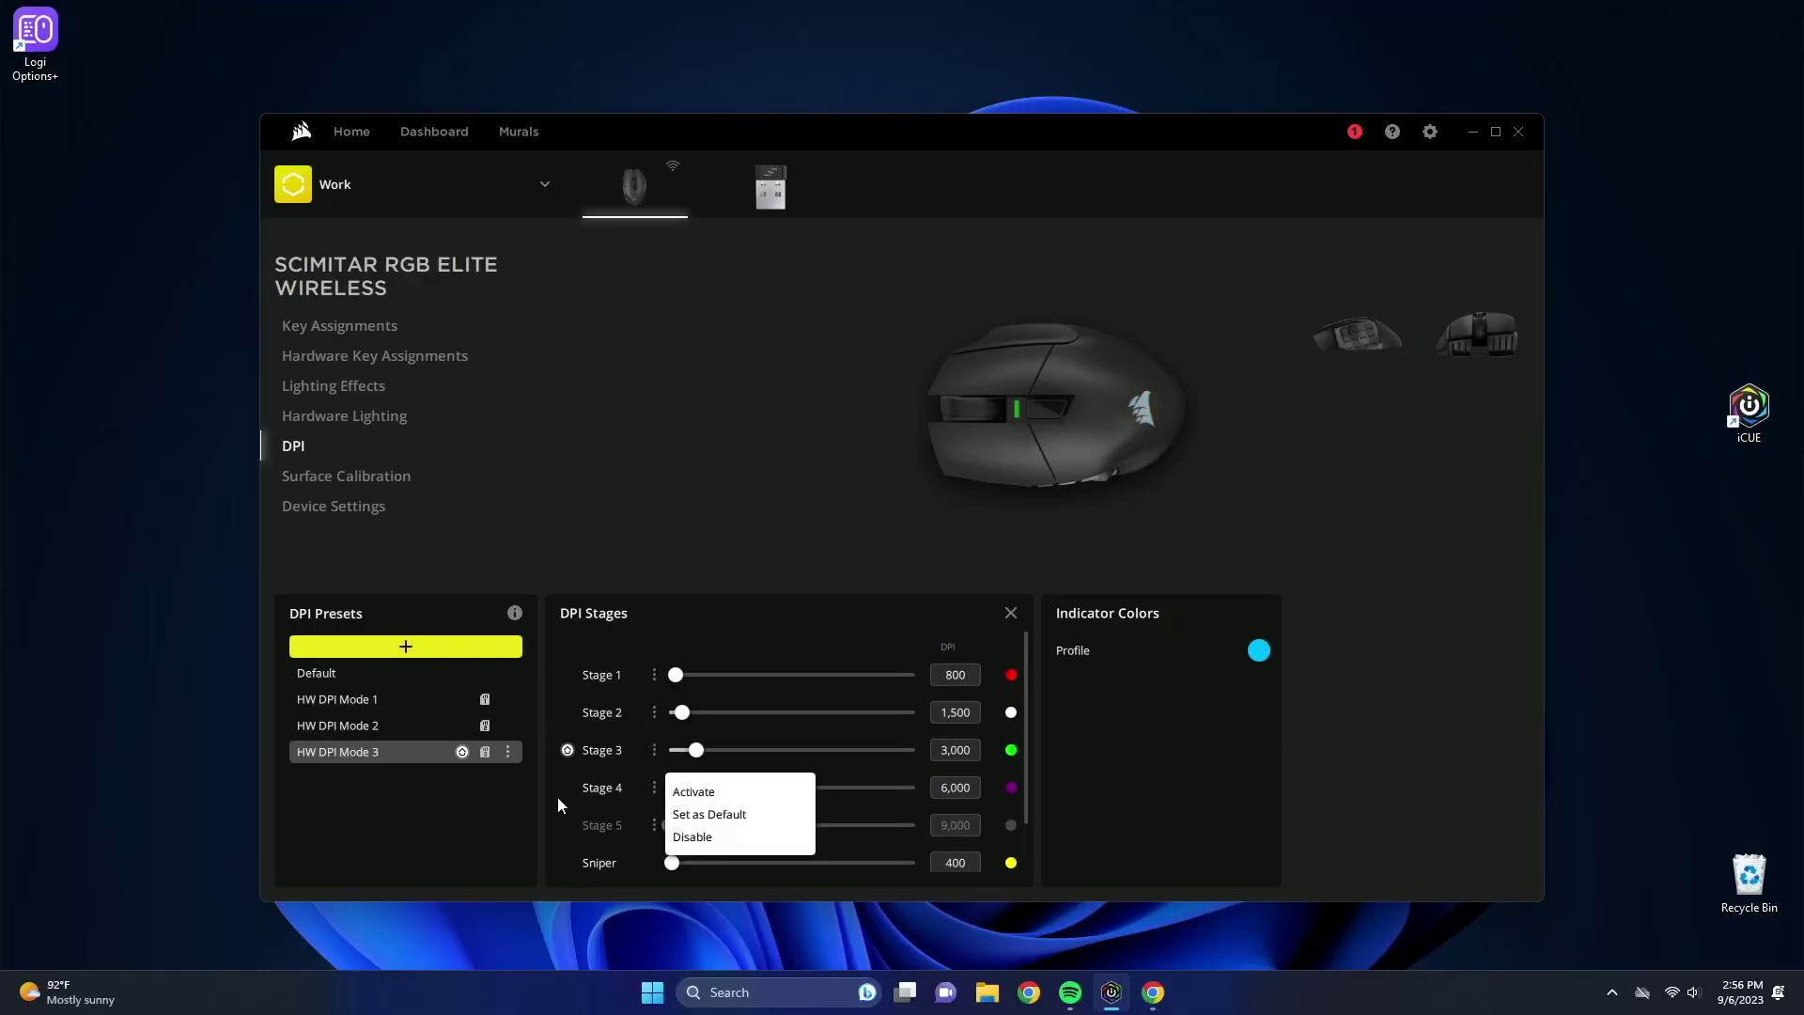
left_click(592, 814)
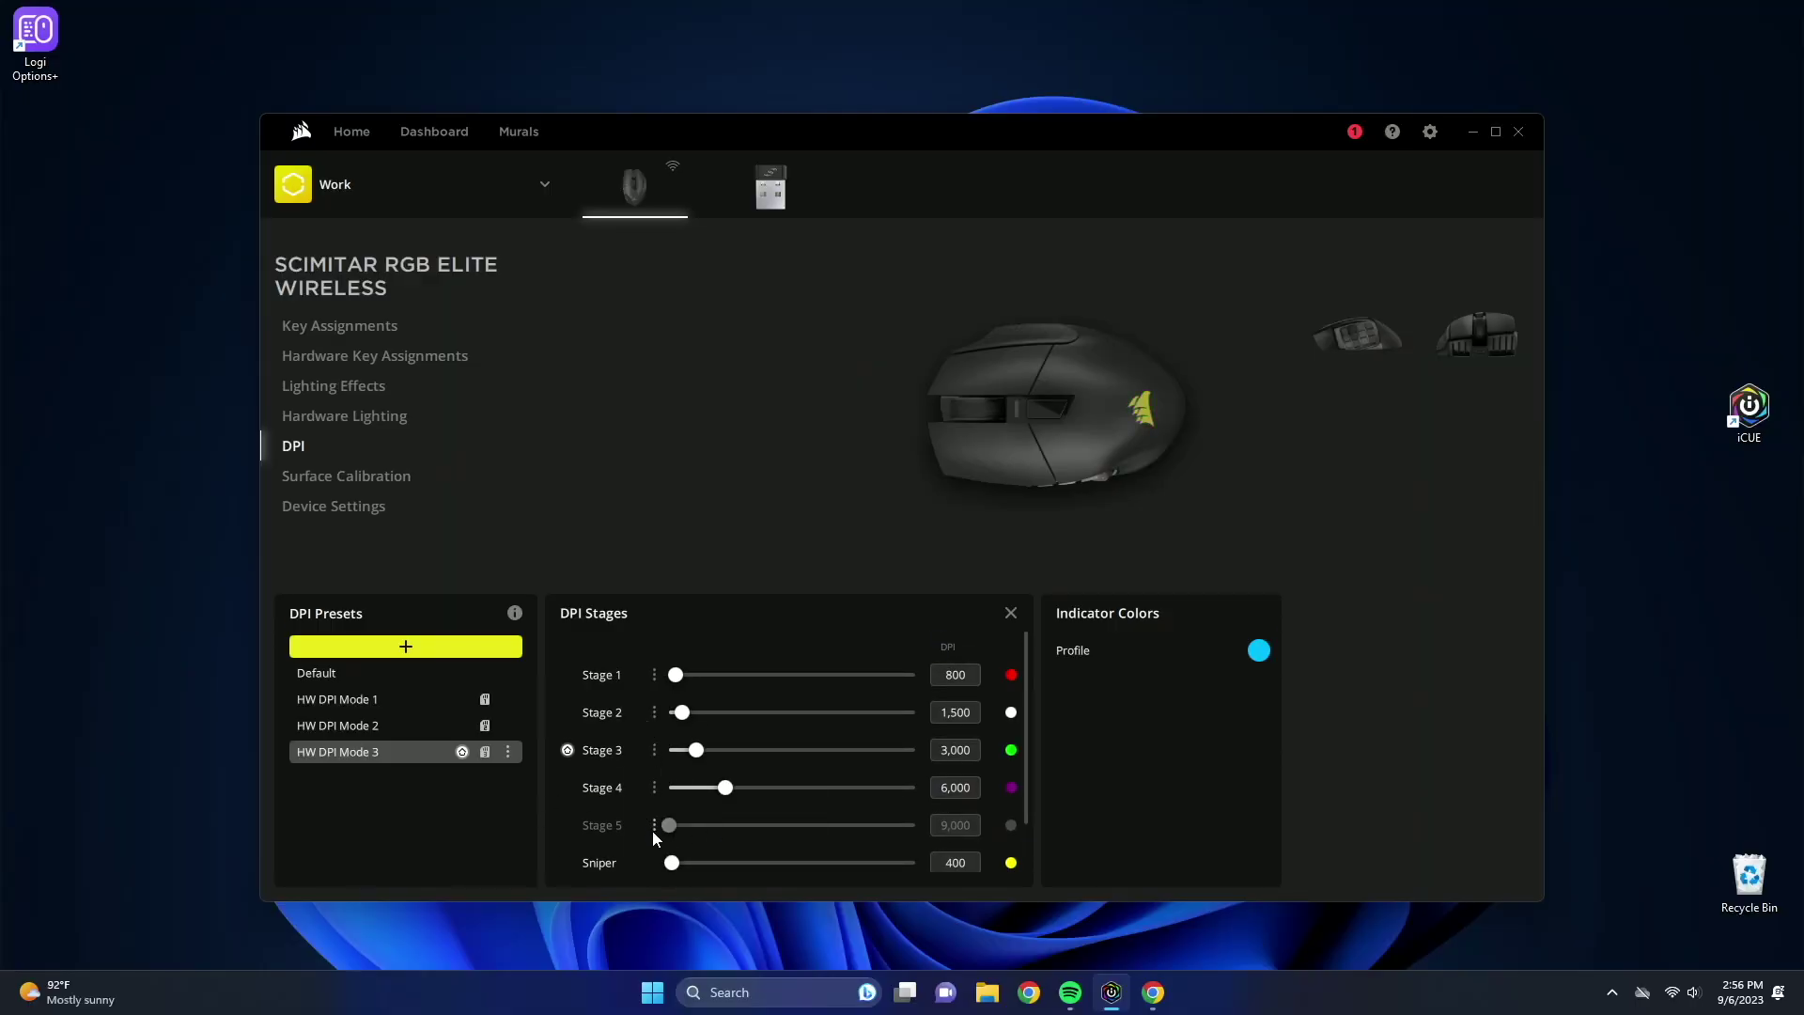
left_click(655, 825)
left_click(698, 843)
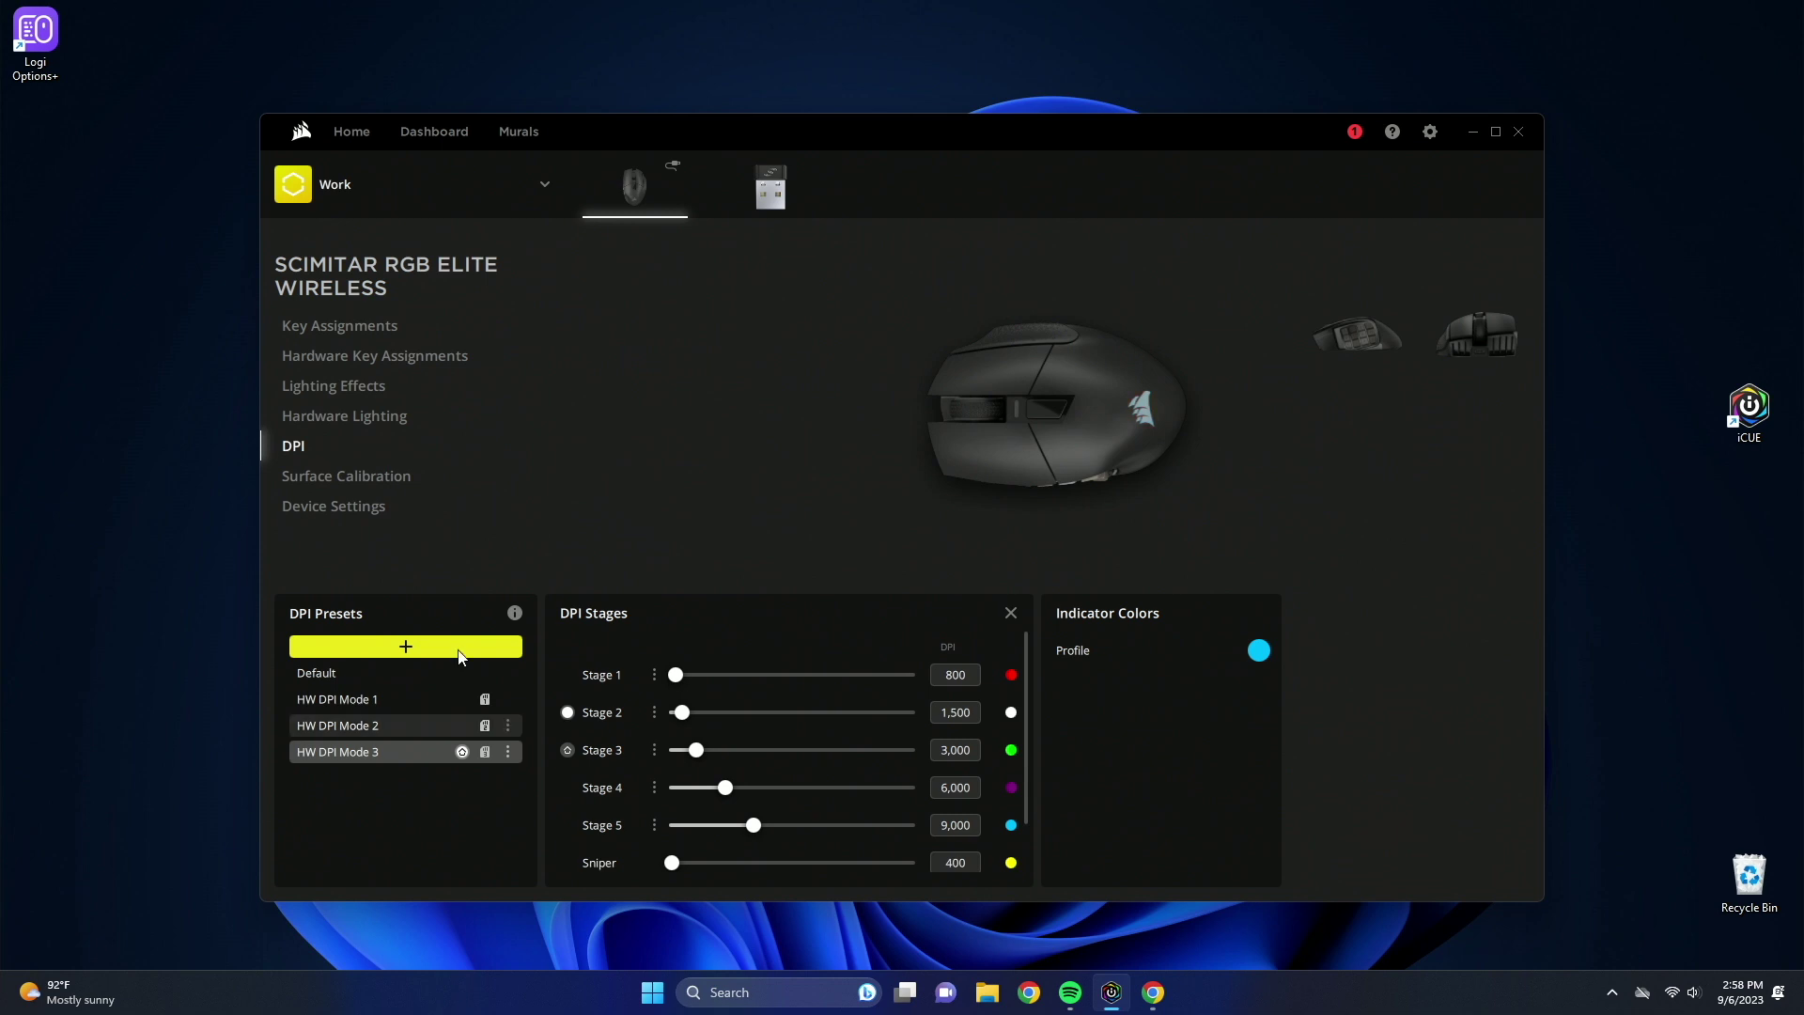
Run Surface Calibration by tracing a spiral until it reports complete.
left_click(384, 480)
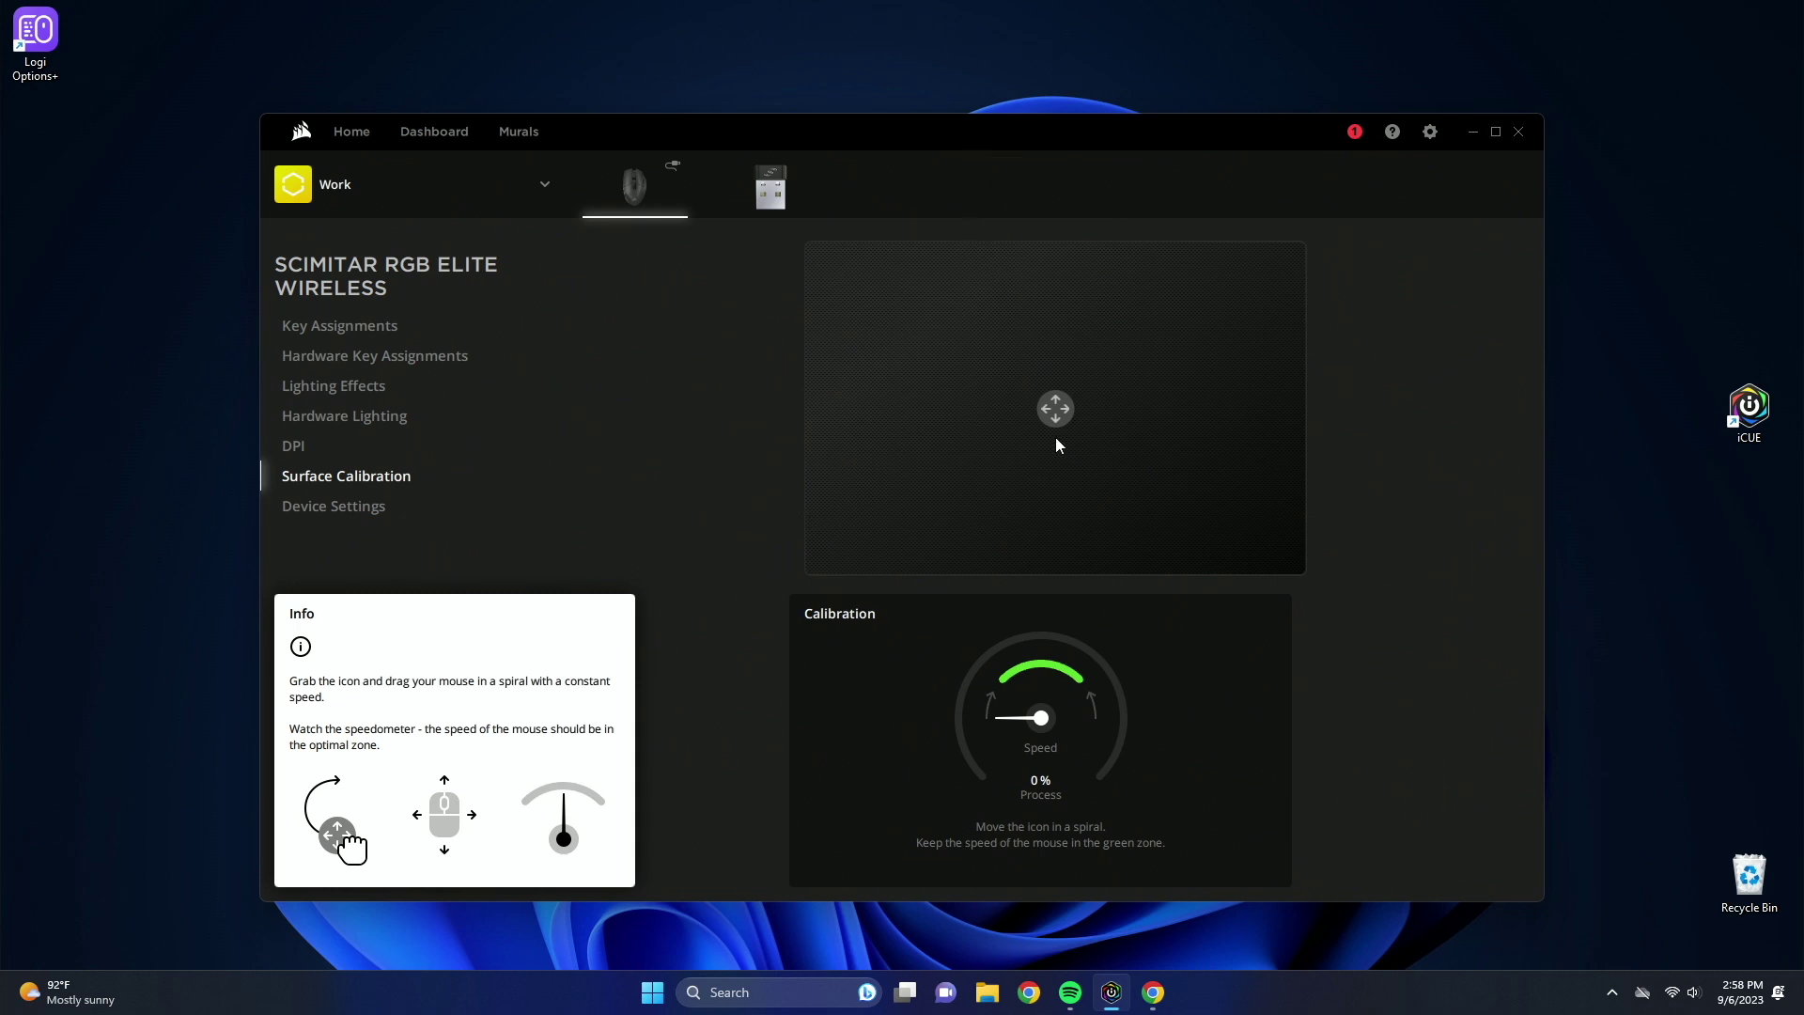
mouse_move(1057, 407)
left_mouse_down()
mouse_move(826, 557)
mouse_move(1121, 558)
mouse_move(1029, 400)
mouse_move(939, 560)
mouse_move(1127, 356)
left_mouse_up()
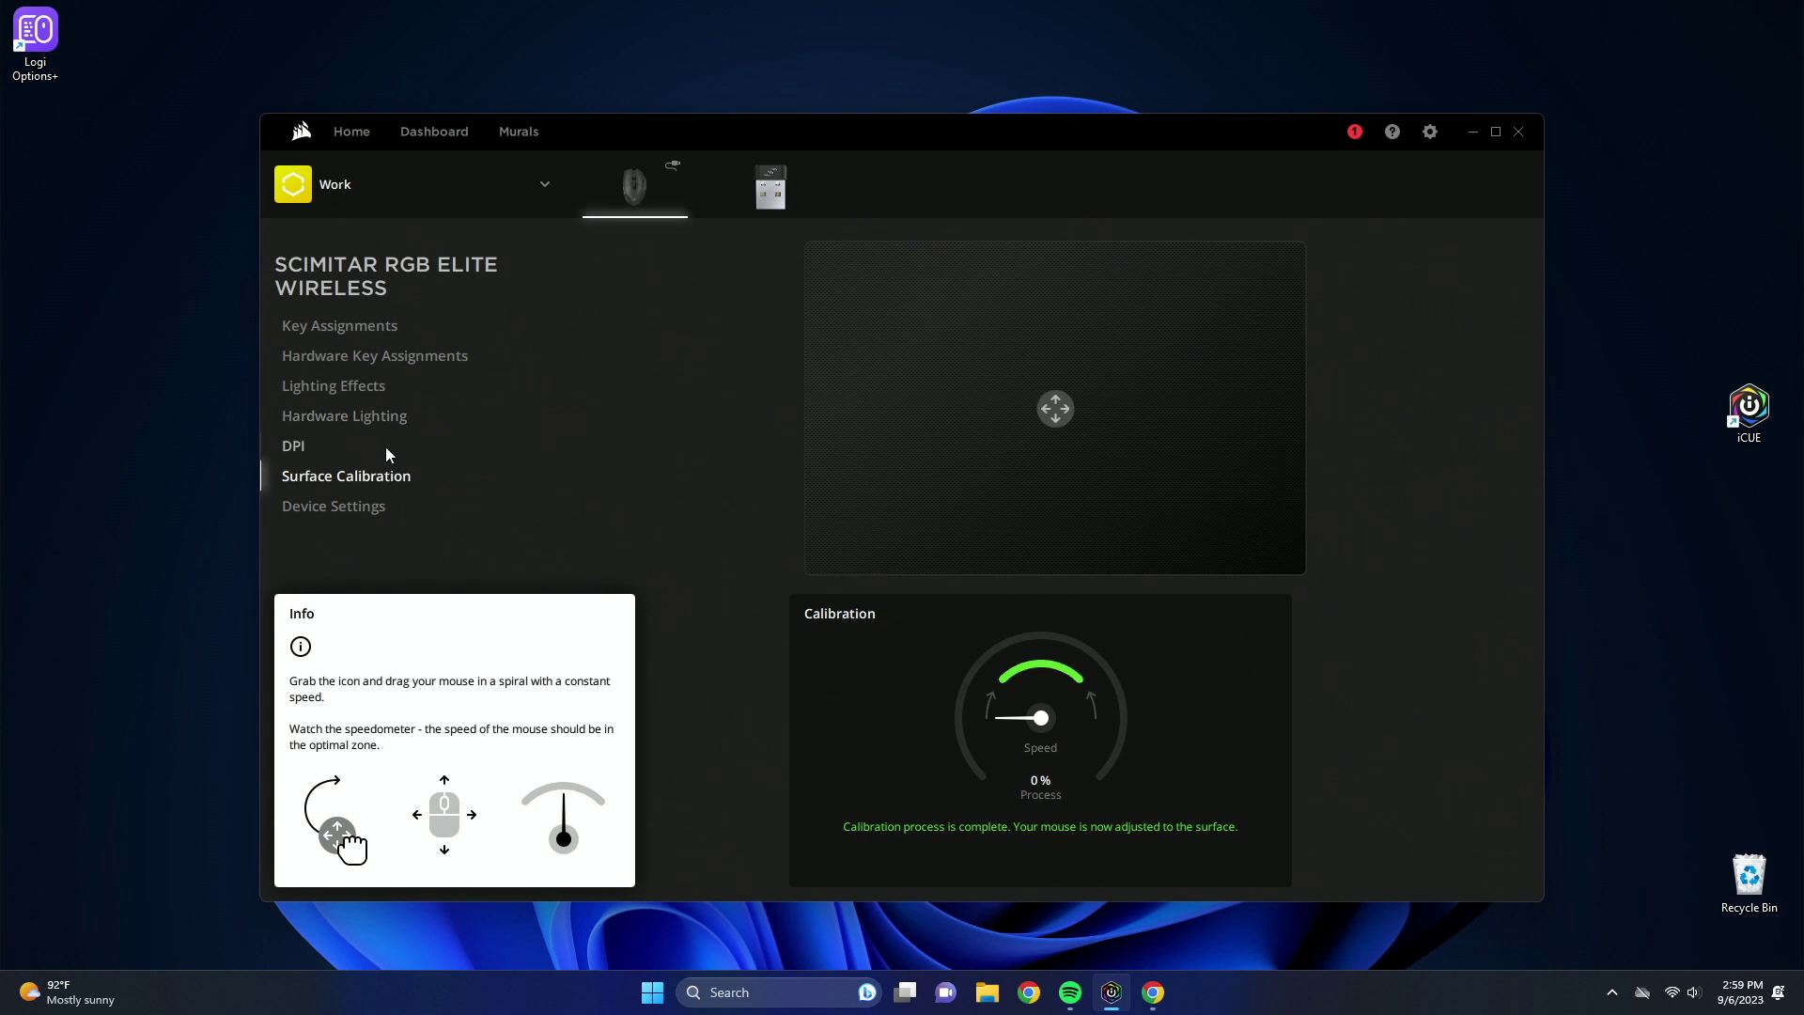
In Device Settings keep wired polling at 1,000 Hz and raise brightness to full.
left_click(333, 505)
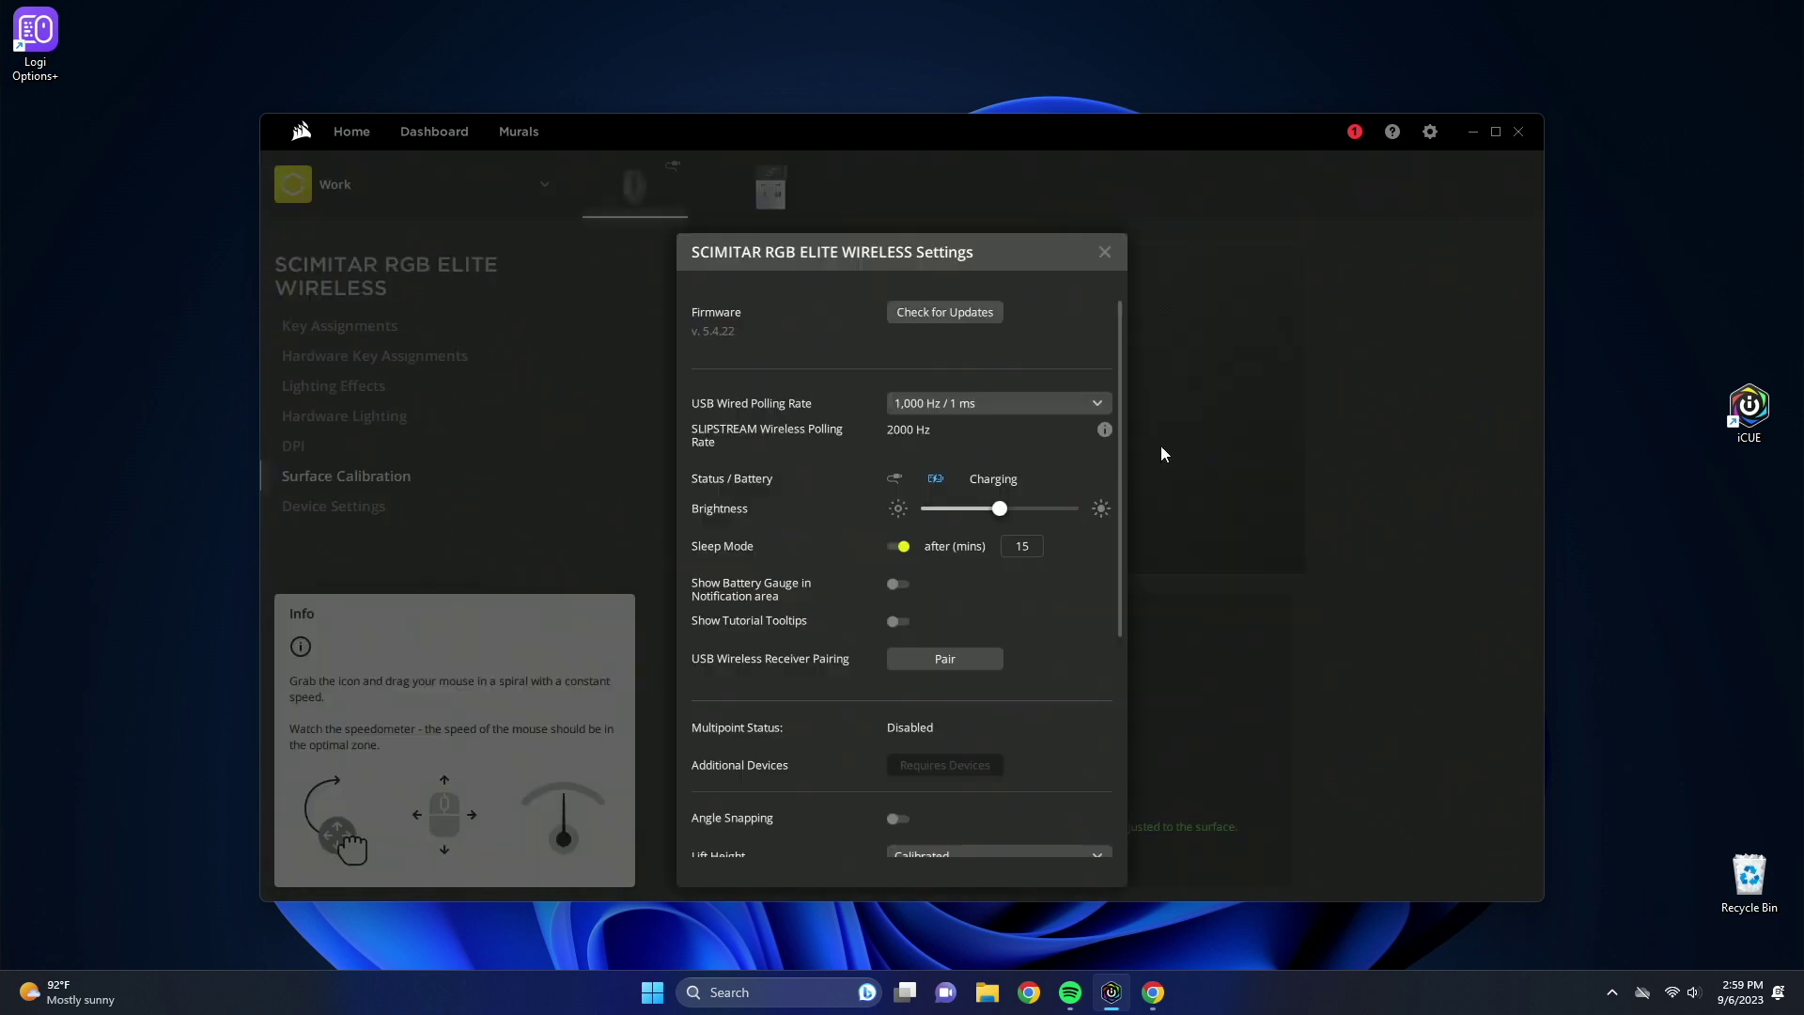
left_click(918, 409)
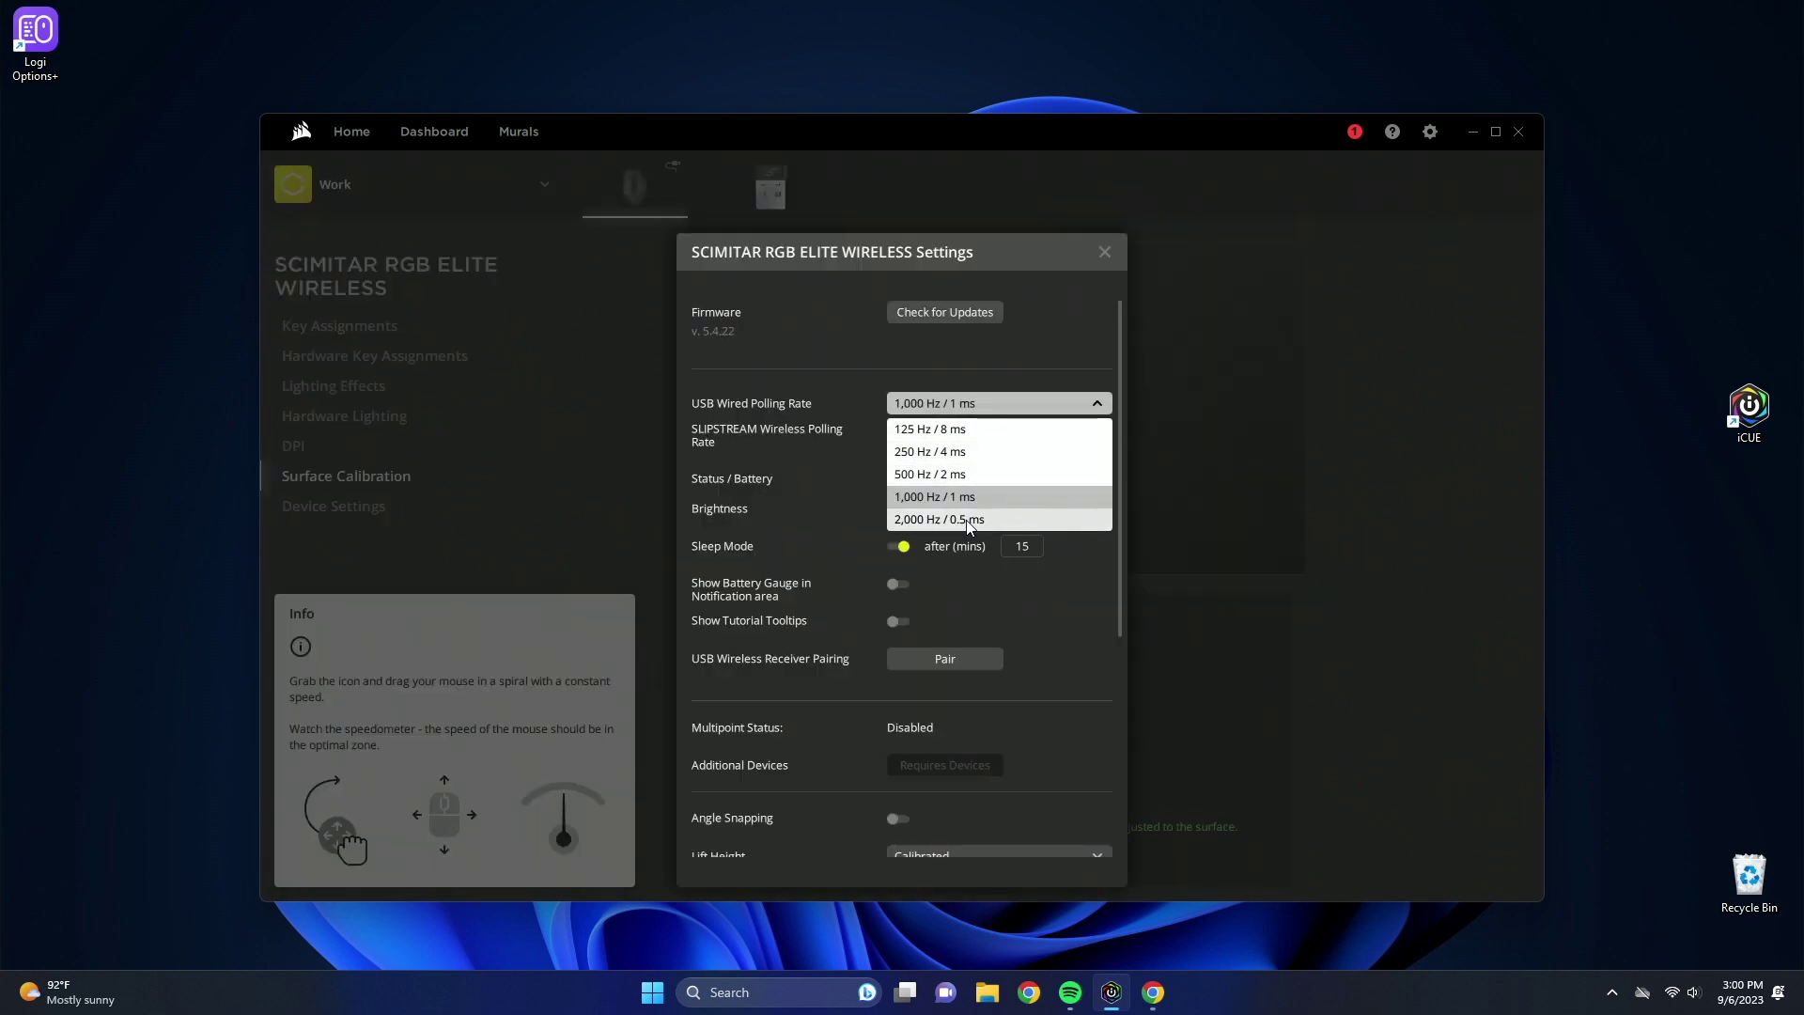
left_click(874, 354)
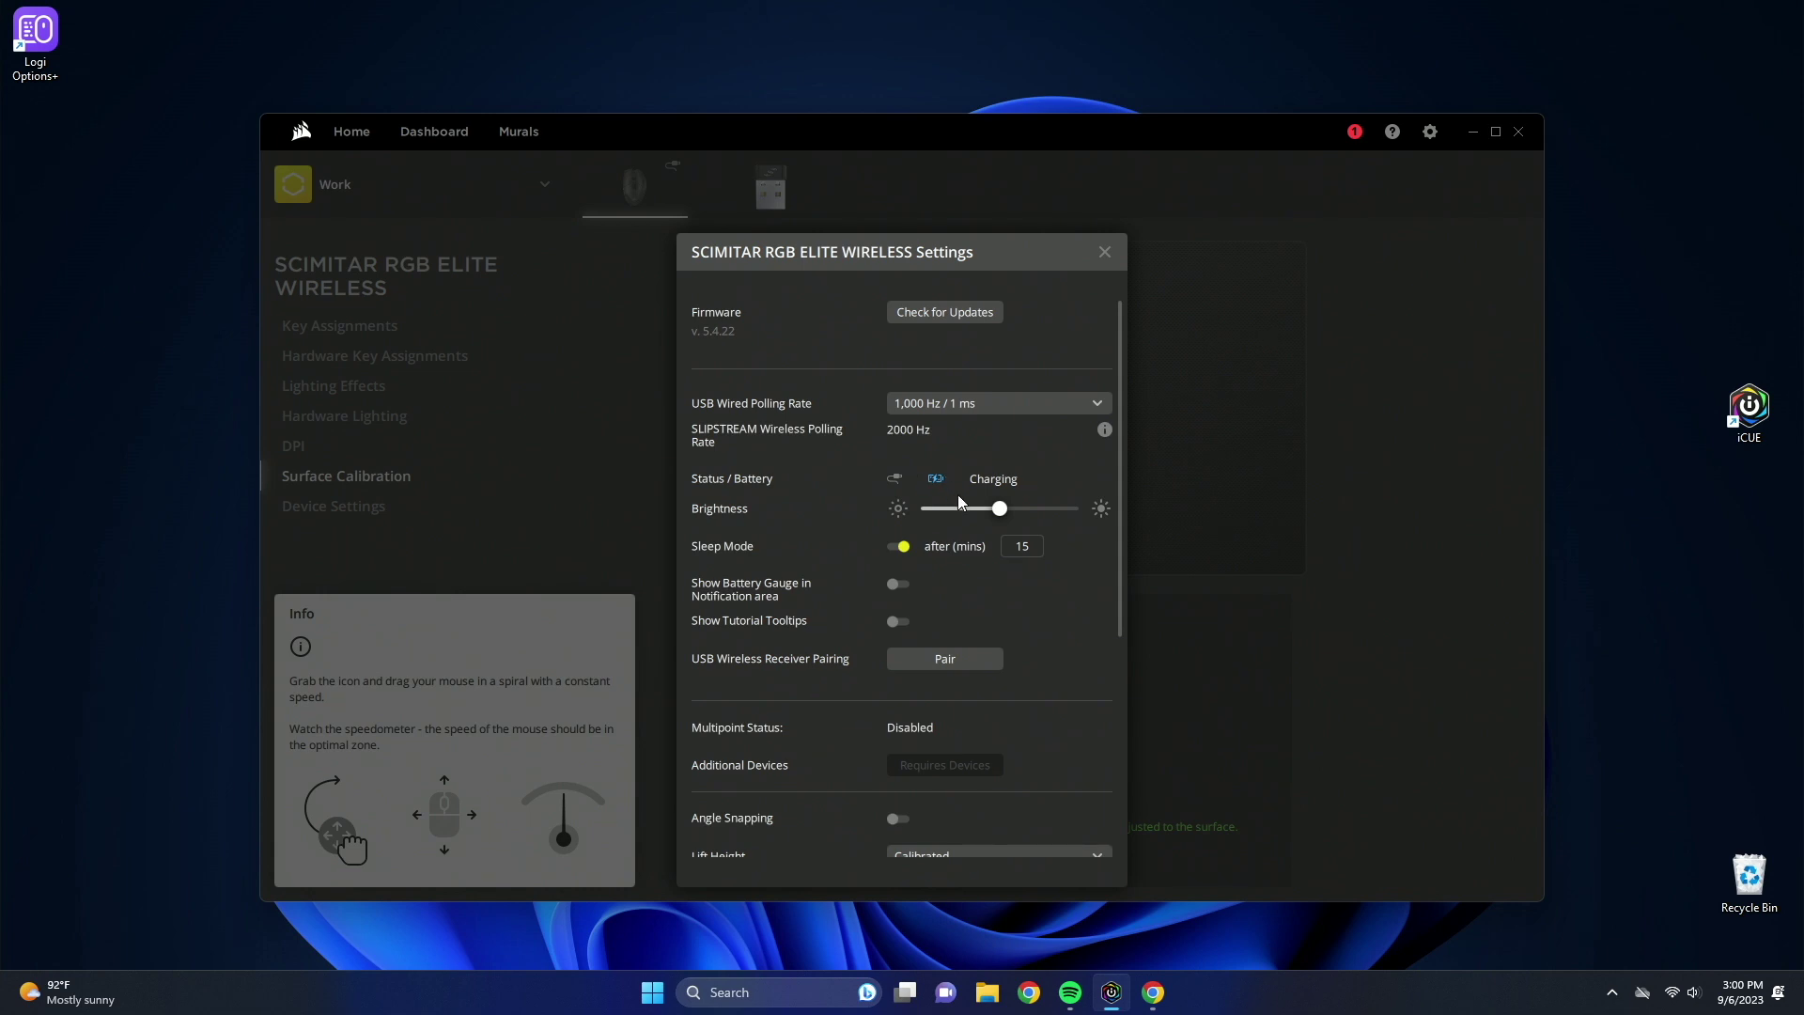
left_click_drag(1000, 509, 993, 510)
double_click(1025, 548)
scroll(882, 591, "down", 2)
scroll(881, 590, "down", 2)
scroll(888, 565, "up", 4)
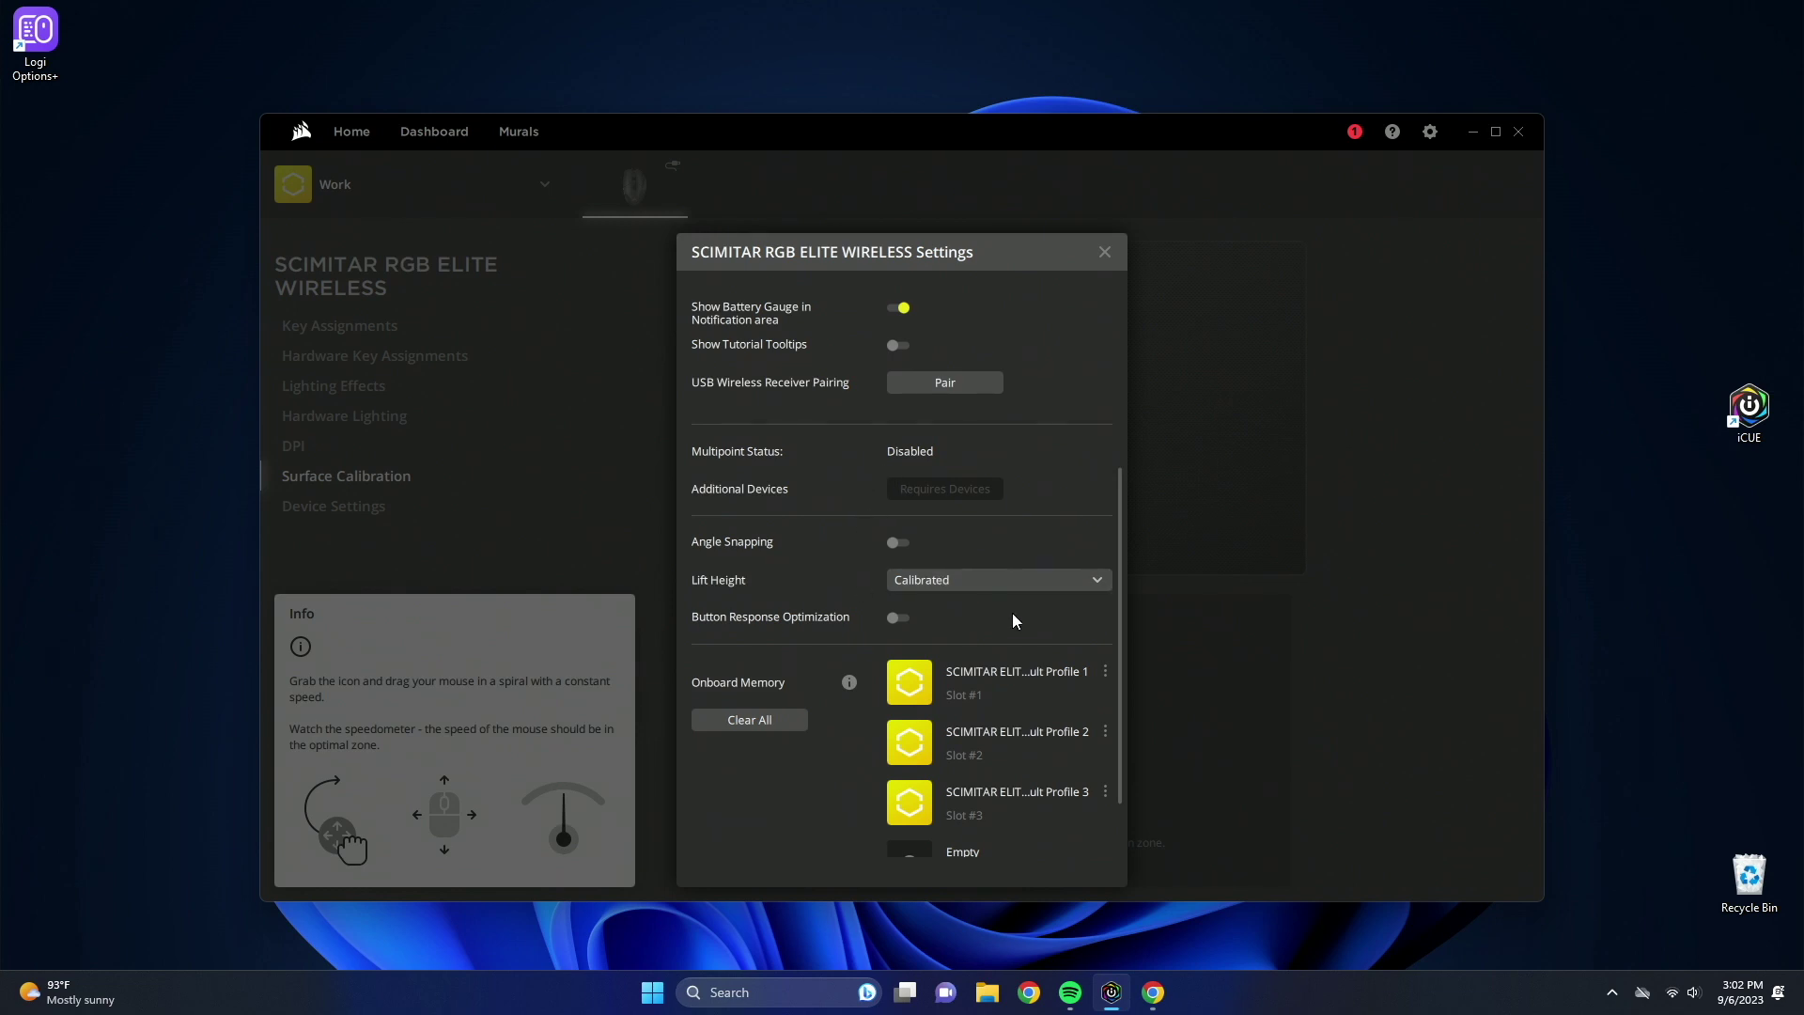
scroll(946, 585, "down", 2)
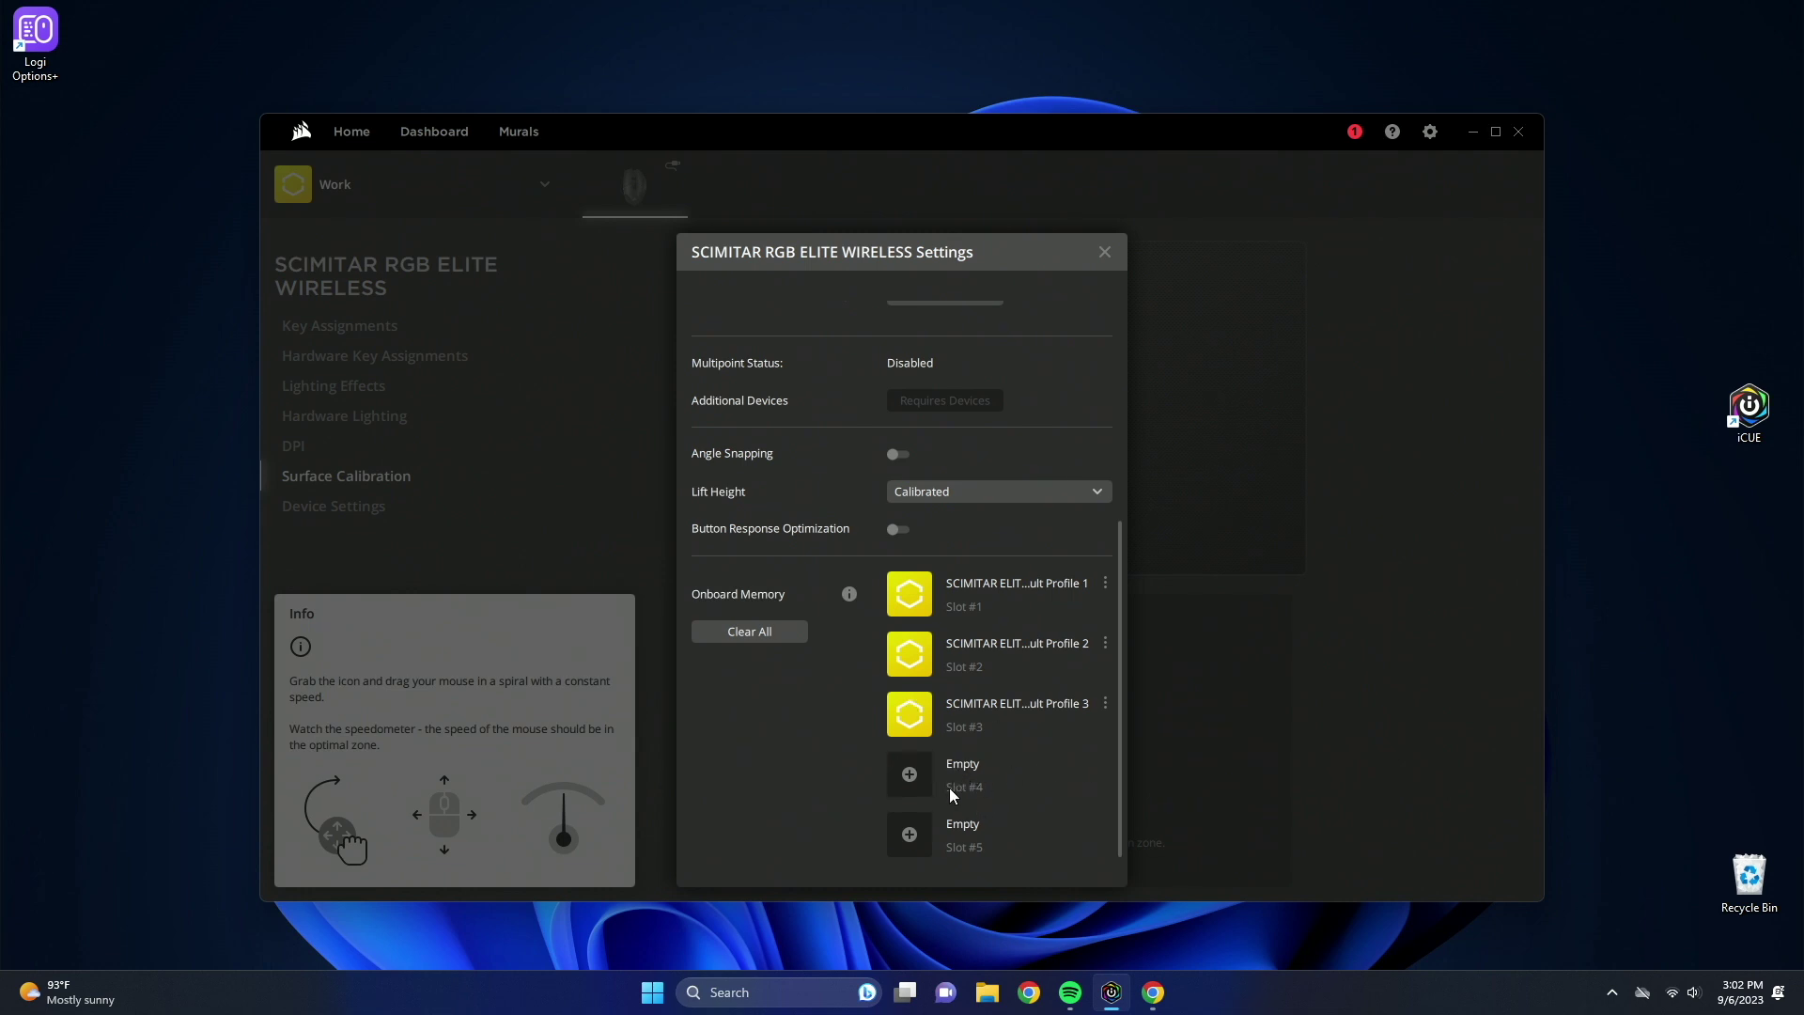
Start saving the profile to an empty onboard slot, then cancel it.
left_click(908, 774)
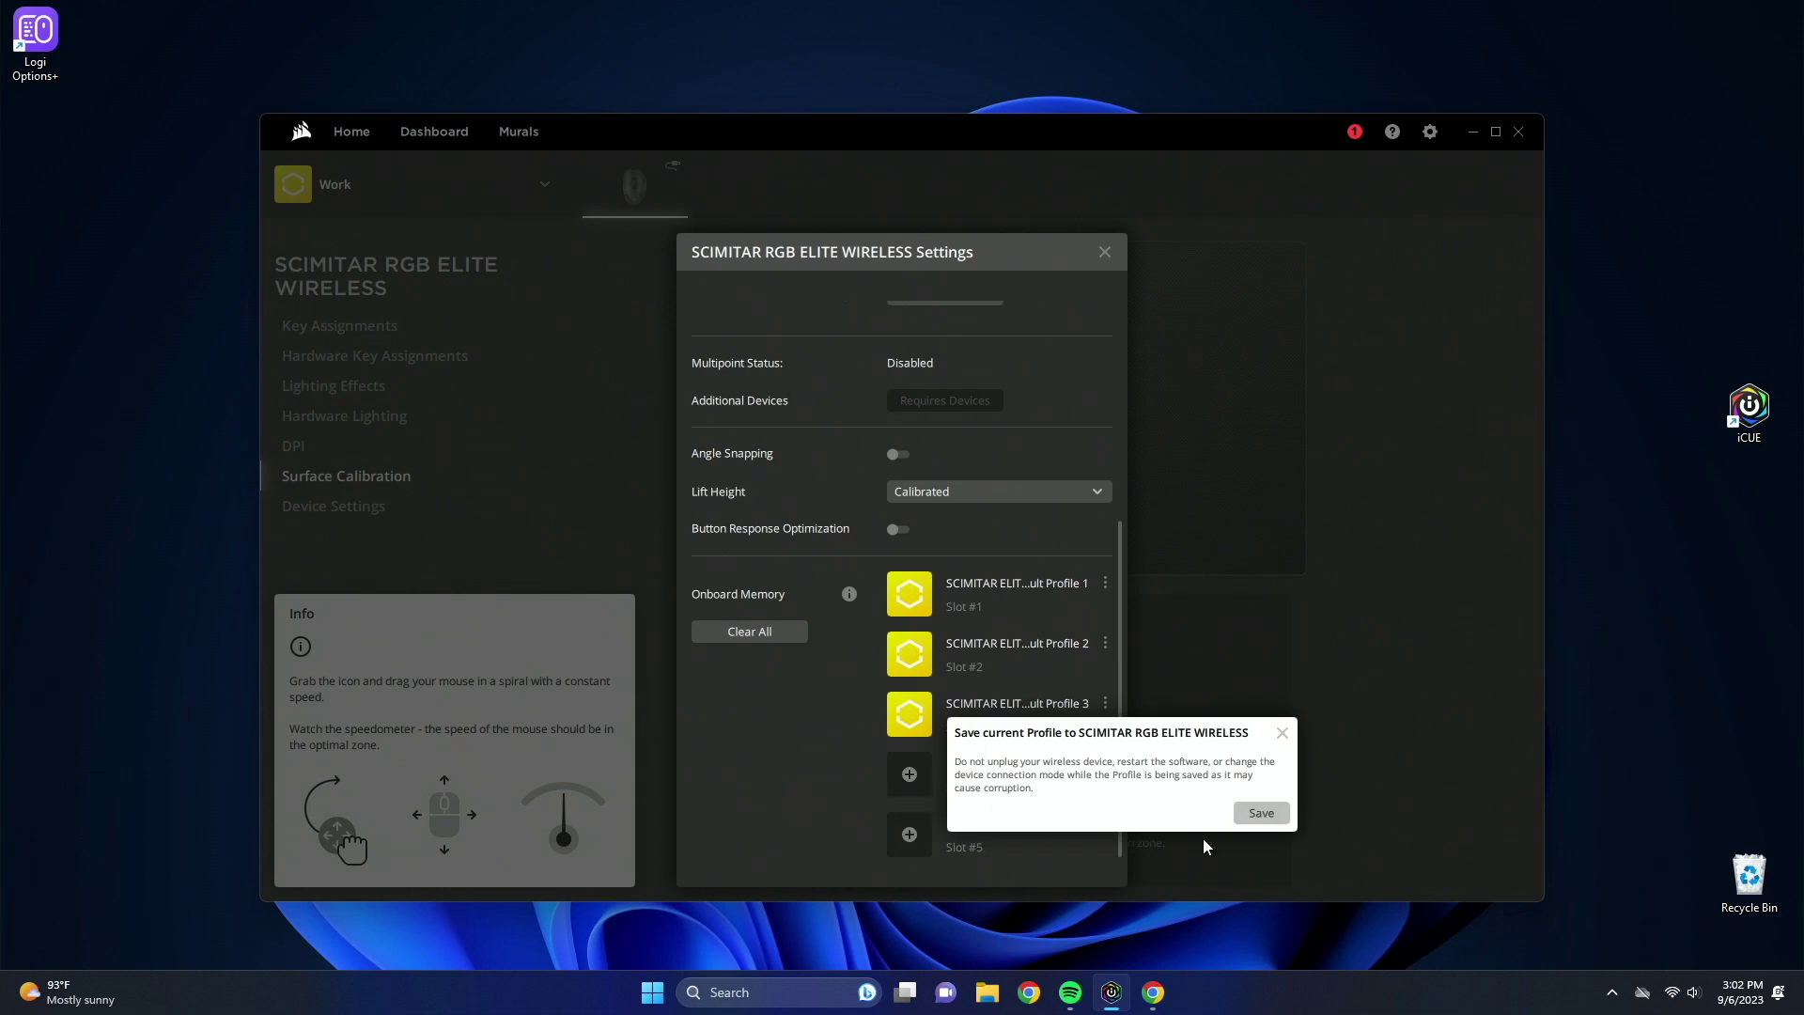
left_click(1282, 735)
Close Device Settings and bring up the Work profile's options menu from the profile list.
left_click(1217, 246)
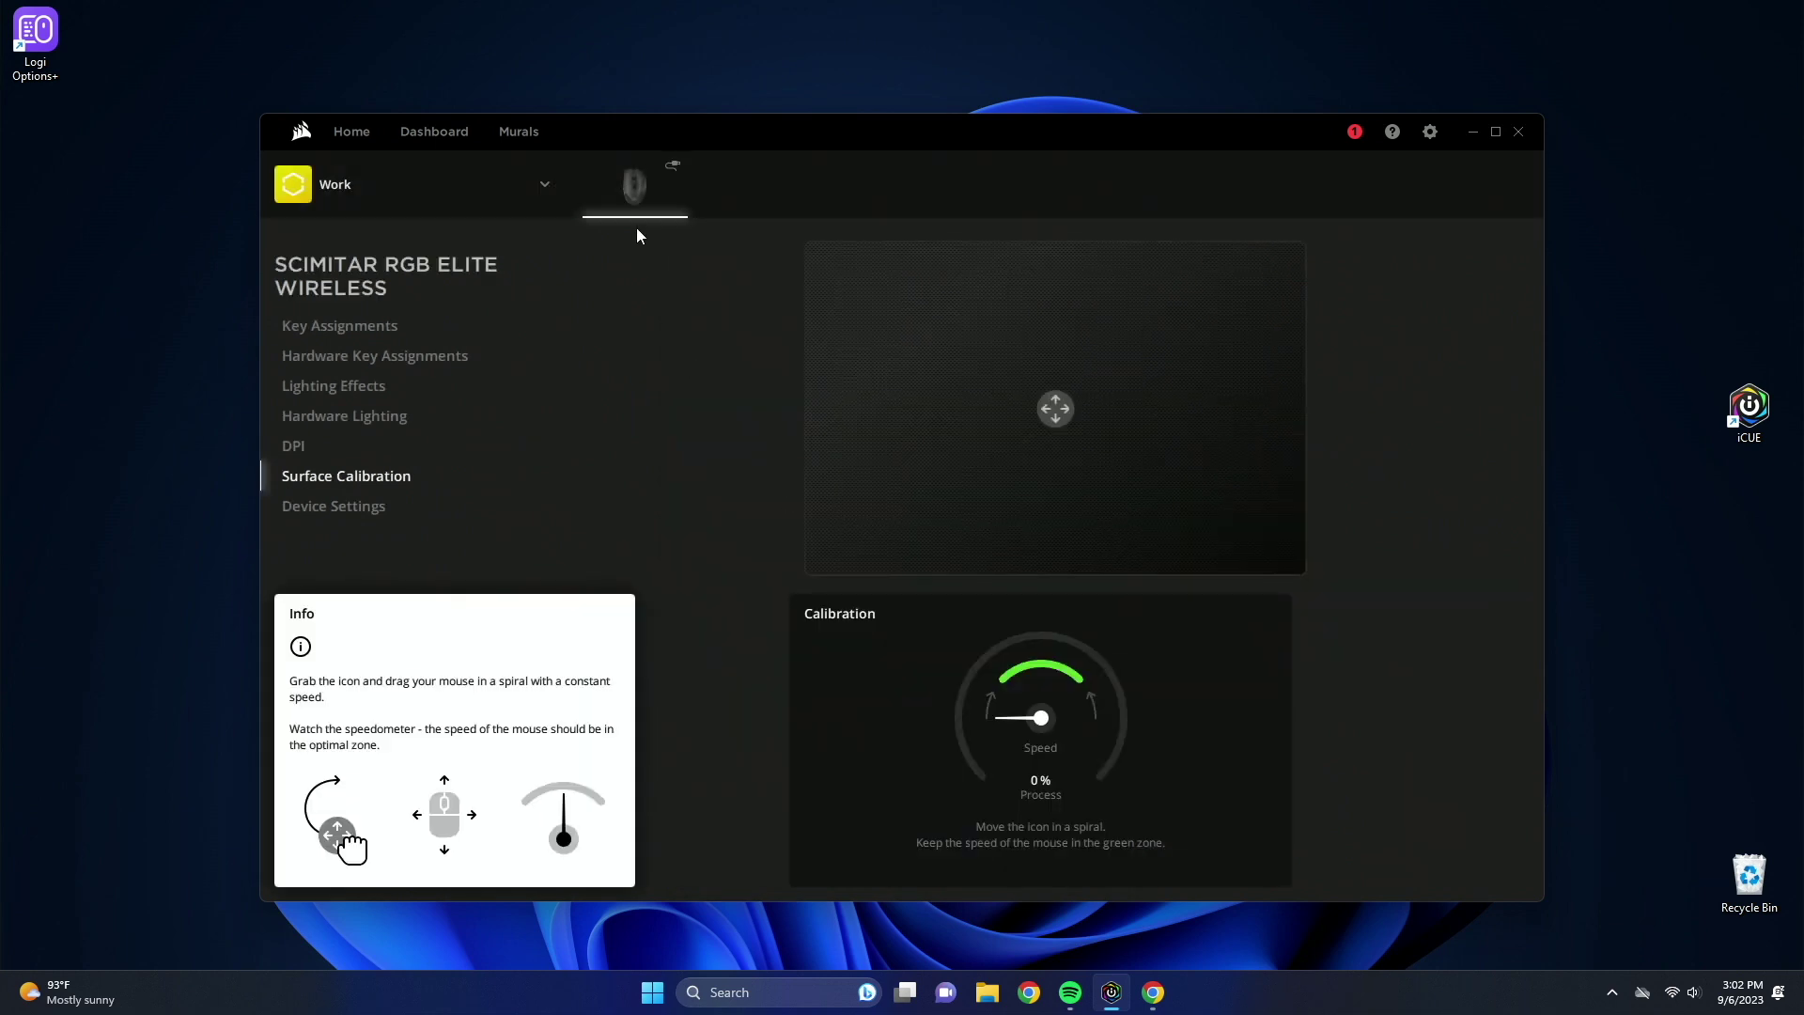
left_click(560, 197)
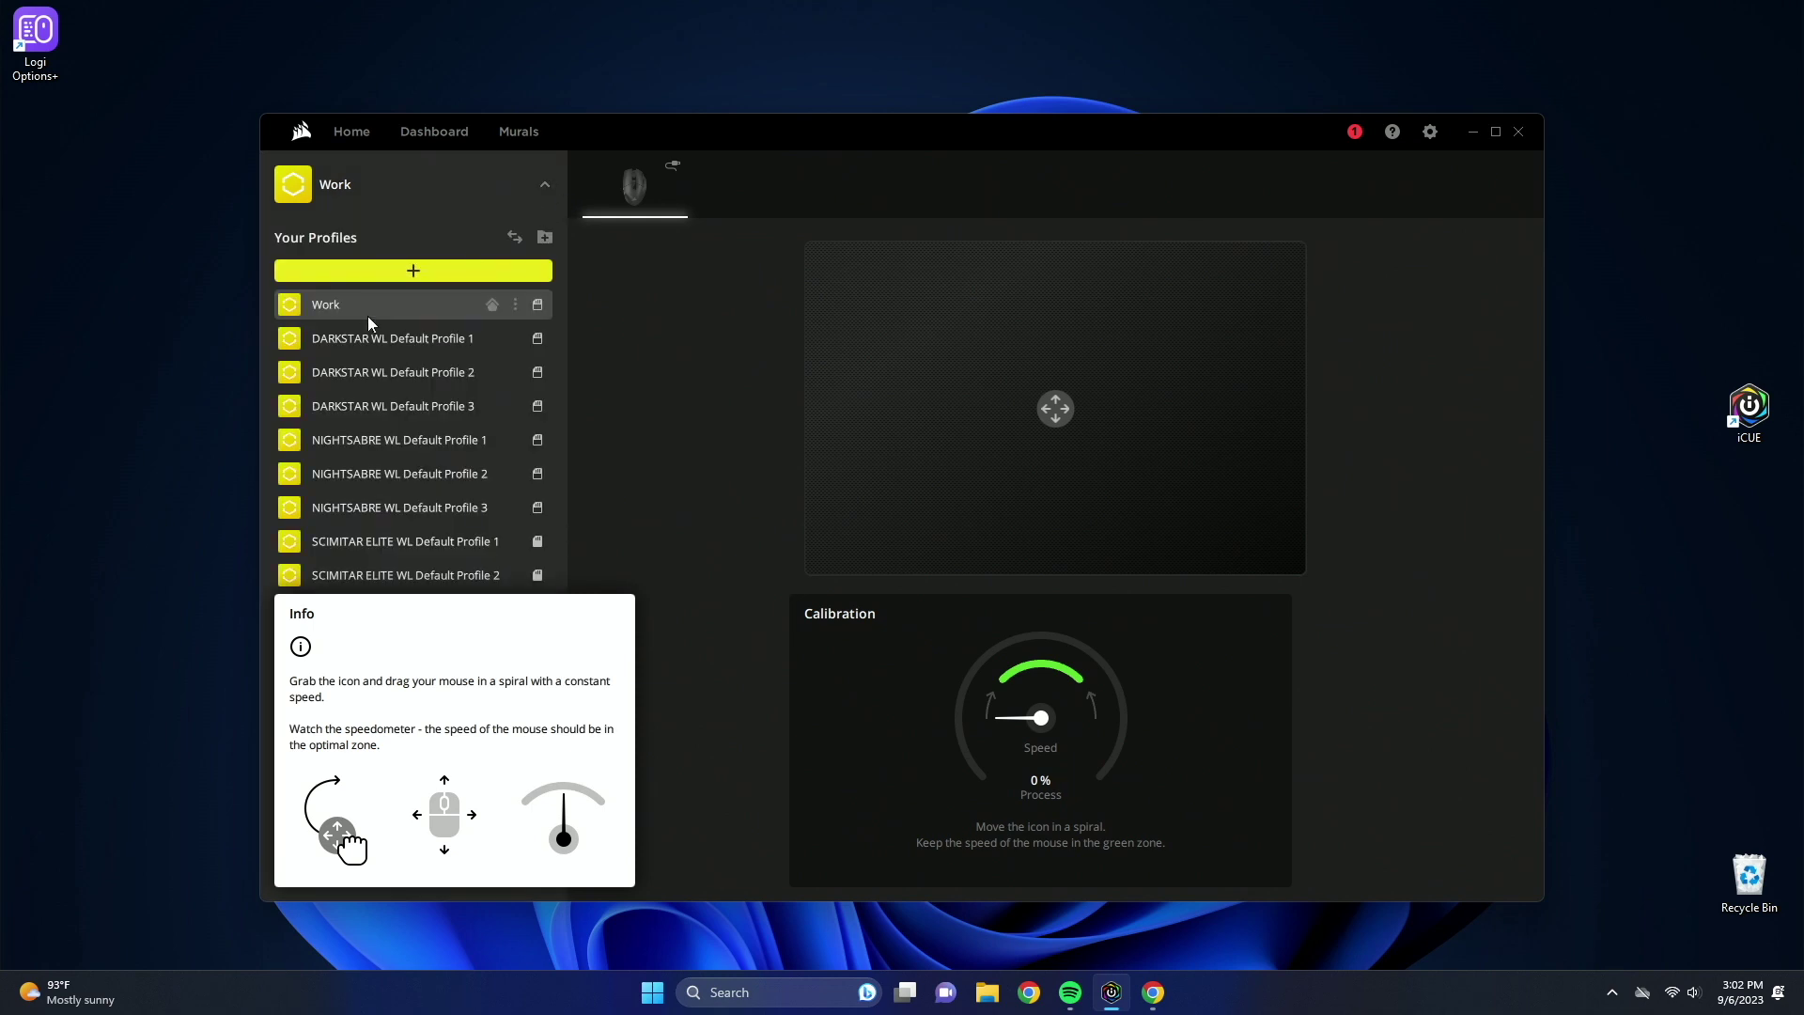
mouse_move(399, 474)
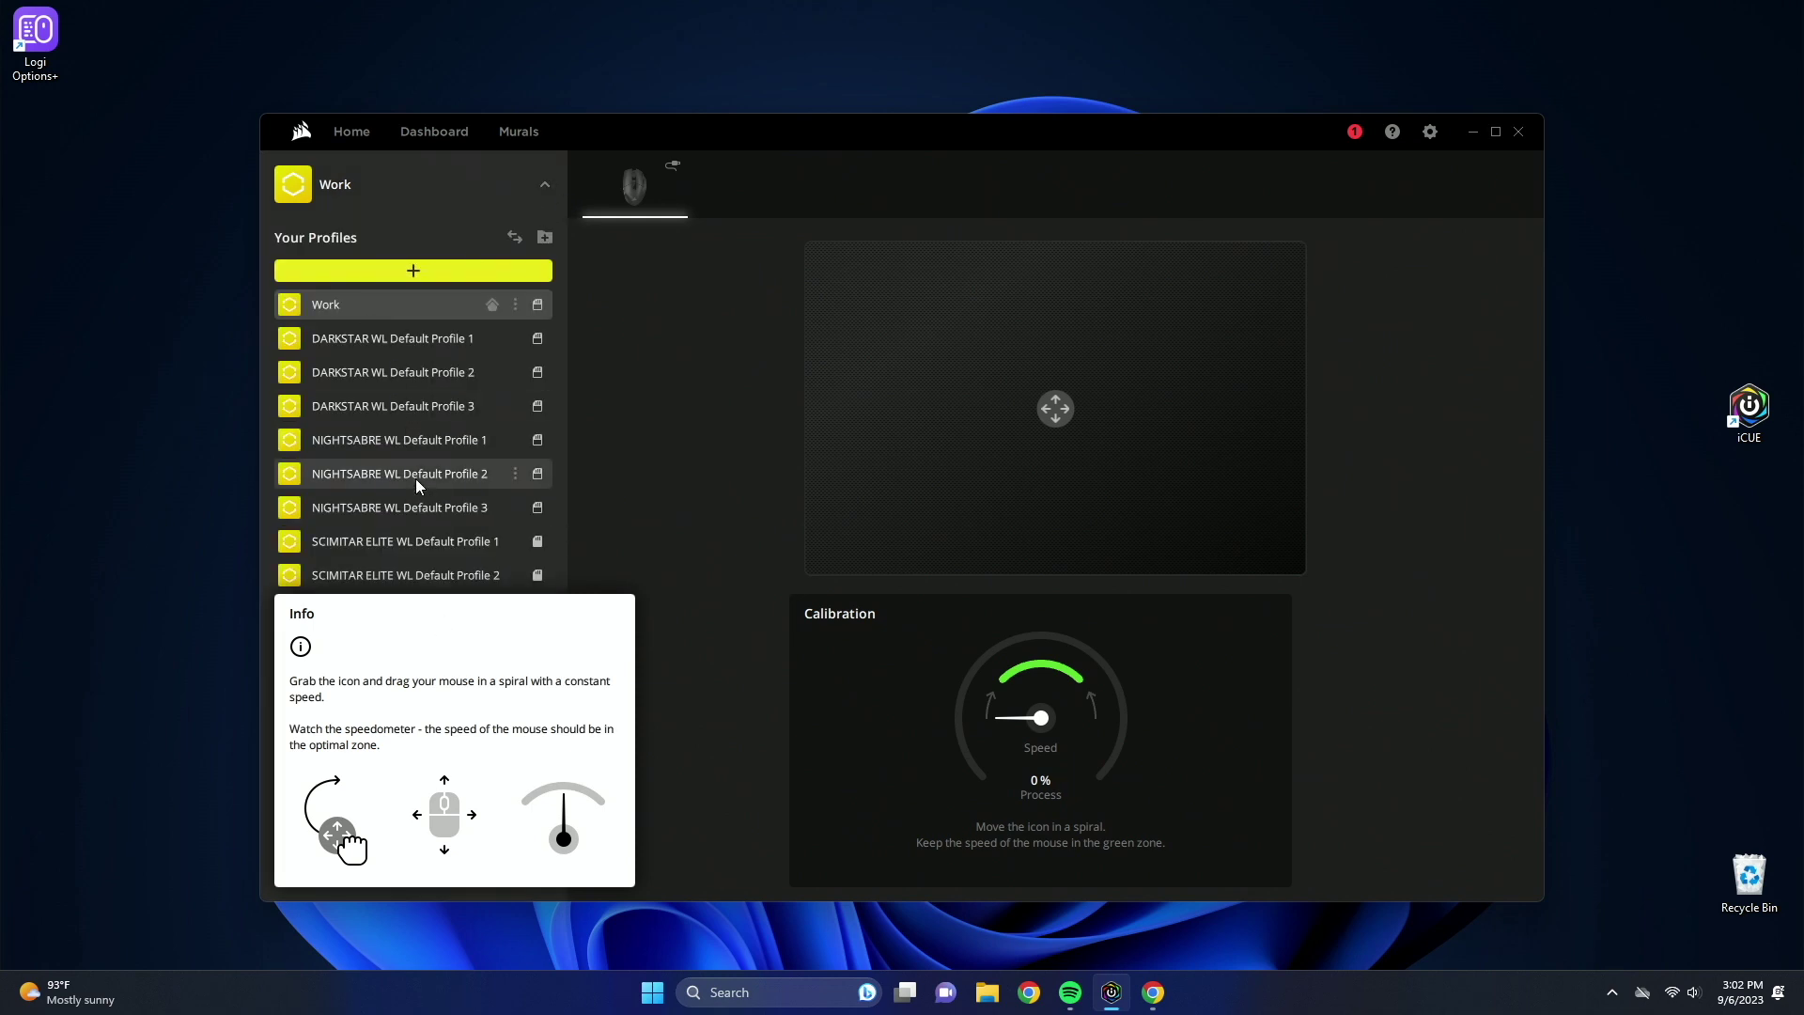
left_click(515, 304)
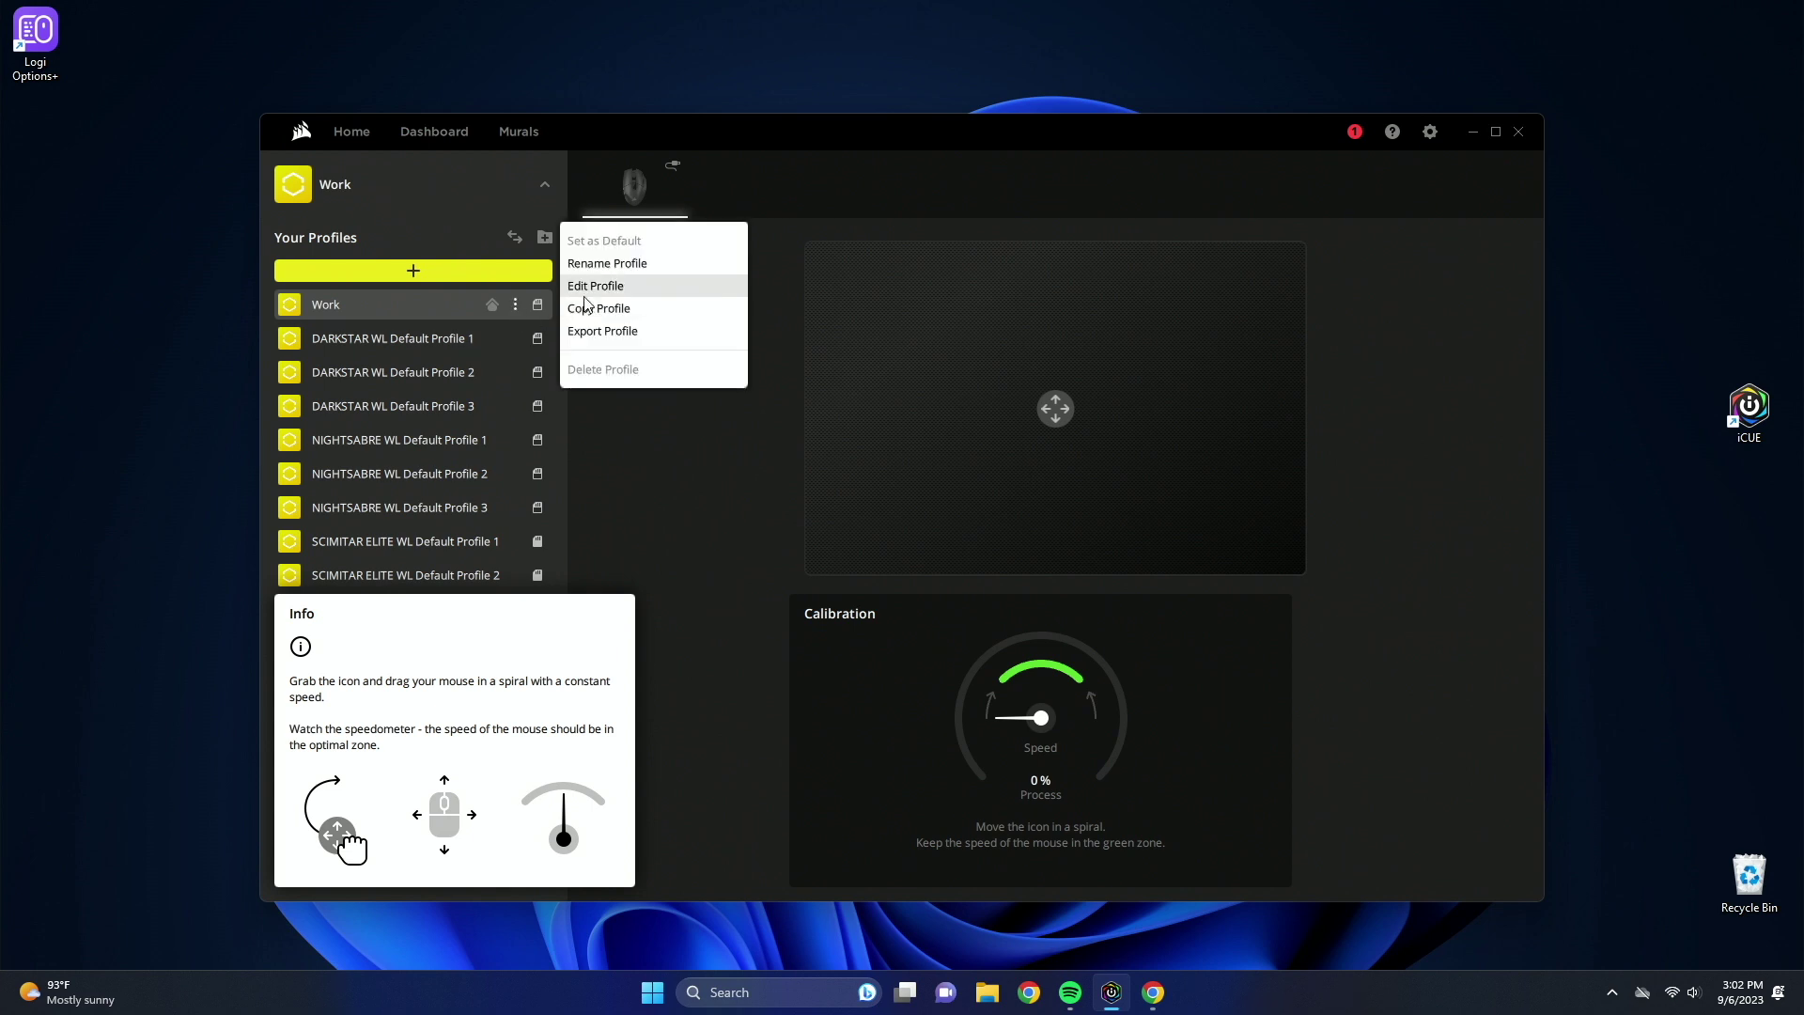